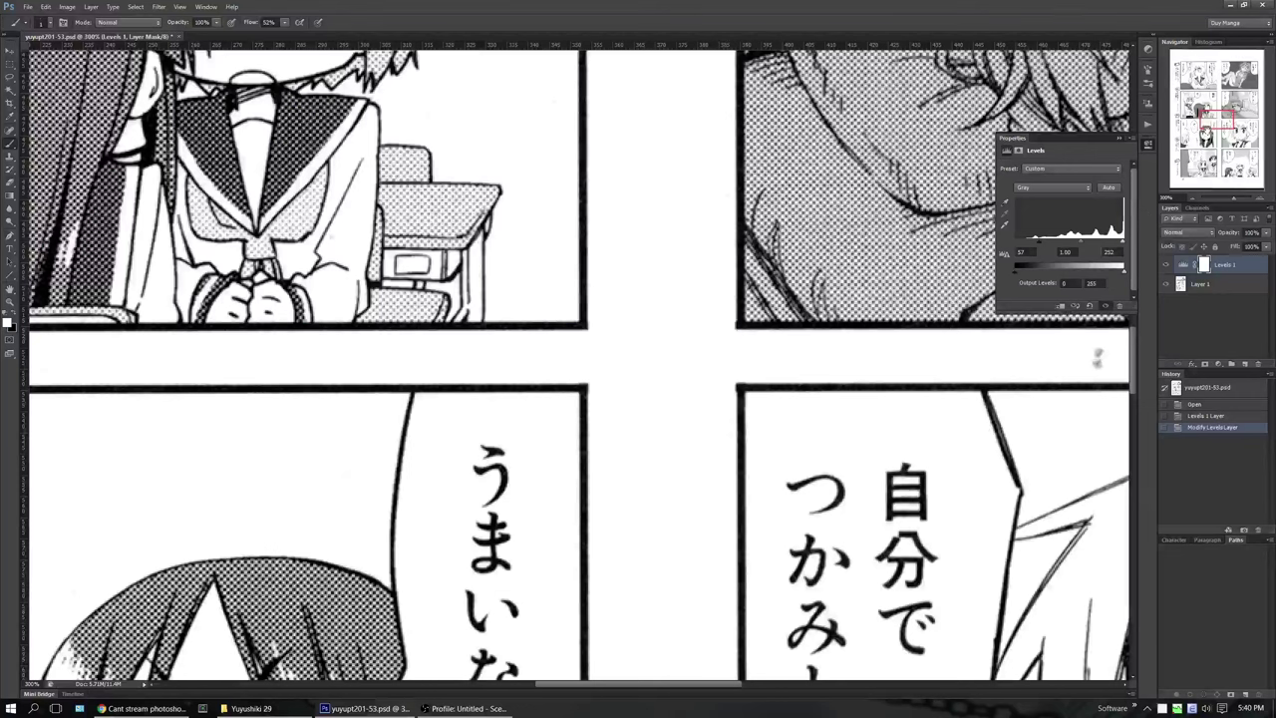
# Set the black input level of the Levels 1 adjustment to 67, check the whole page, and close the adjustment's settings
pyautogui.moveTo(732, 54); pyautogui.dragTo(1112, 217)
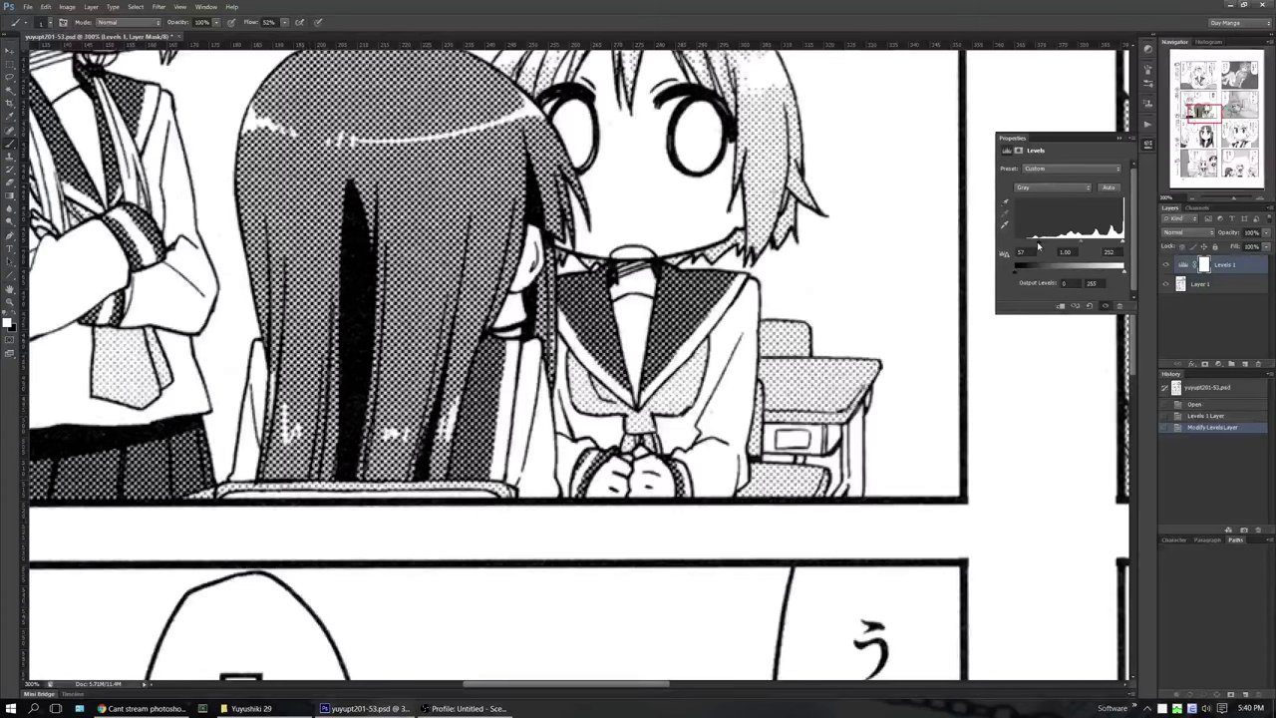
pyautogui.moveTo(1038, 245); pyautogui.dragTo(1043, 245)
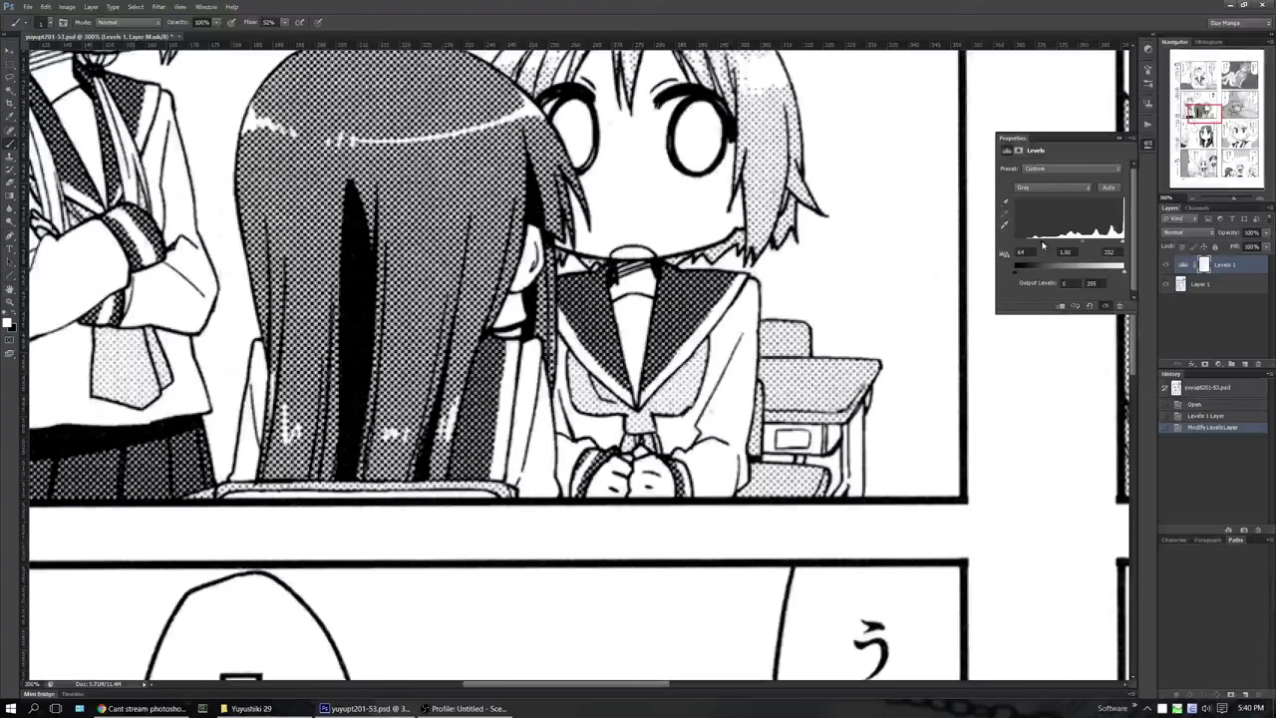
pyautogui.click(1193, 200)
pyautogui.click(1193, 200)
pyautogui.click(1192, 200)
pyautogui.click(1193, 200)
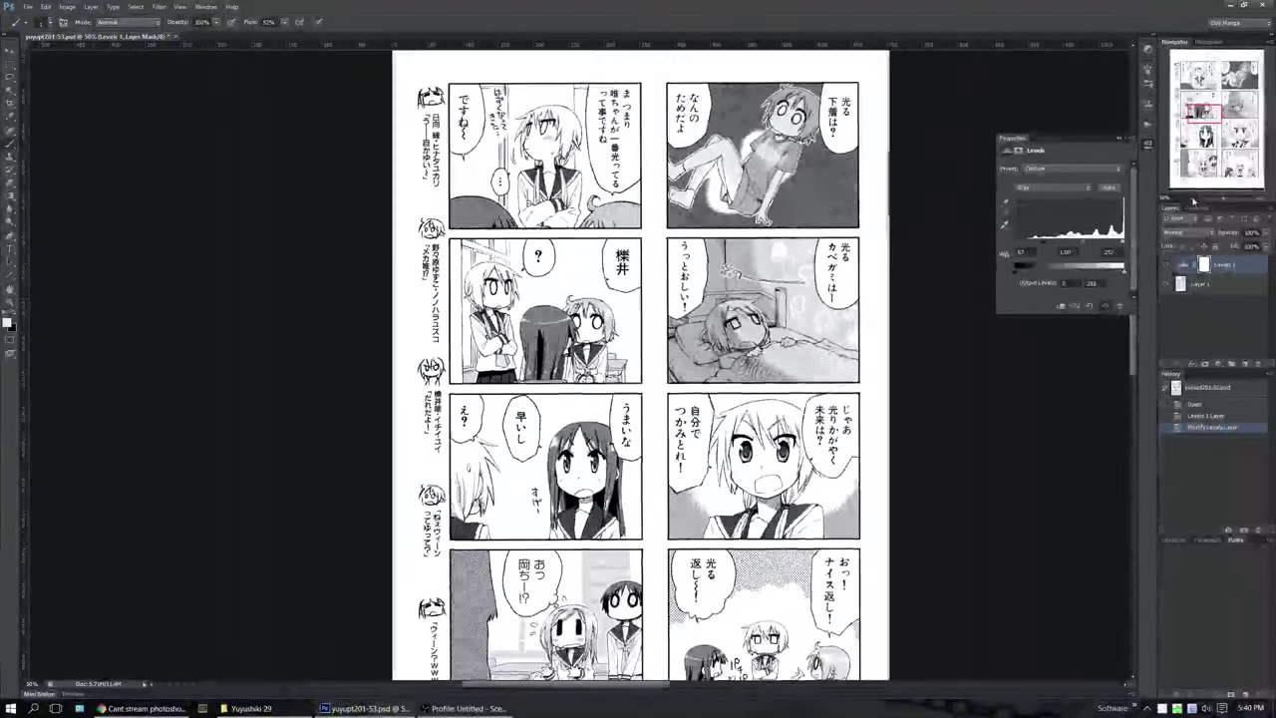
pyautogui.click(1193, 200)
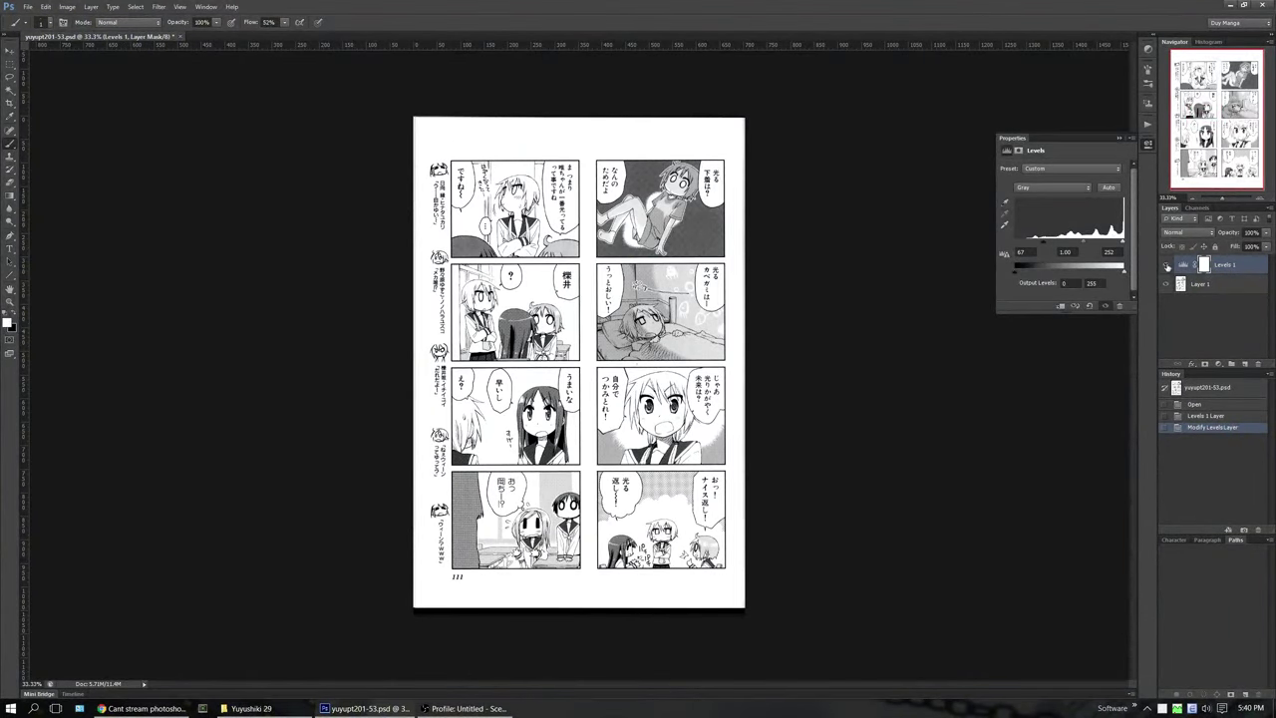
pyautogui.click(1148, 146)
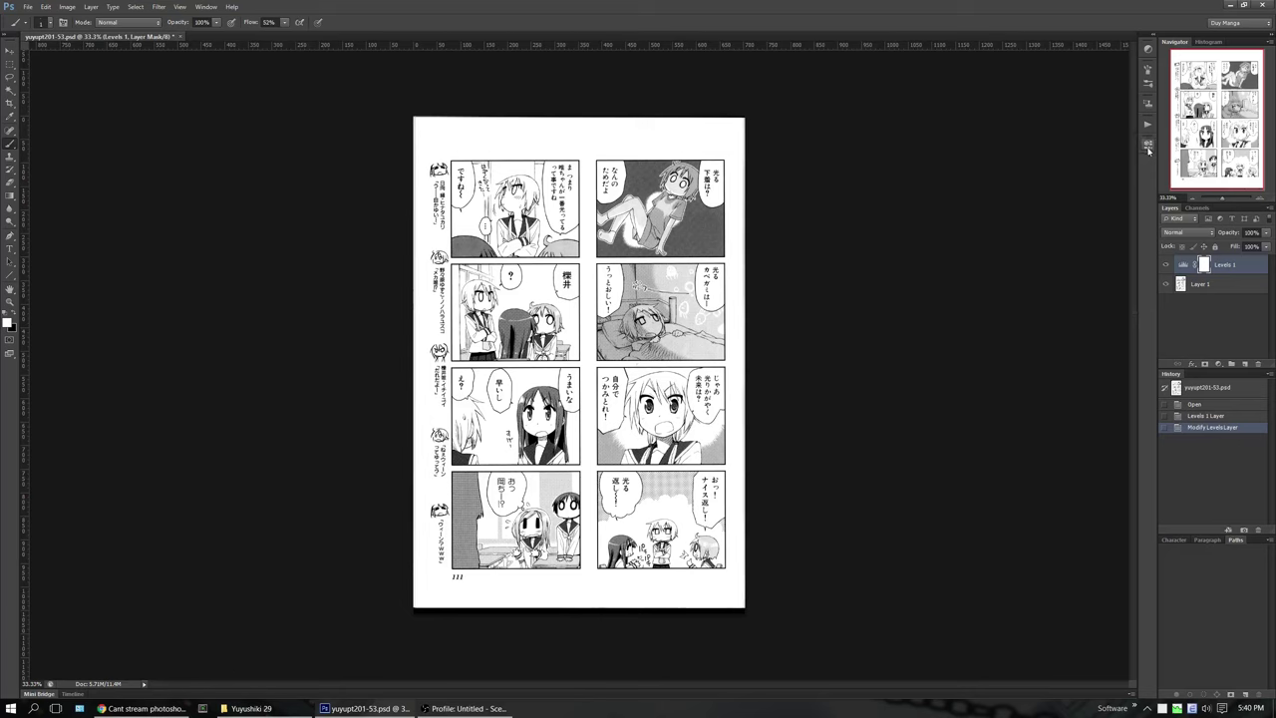
# Duplicate Layer 1, place the copy above the Levels 1 adjustment layer, and hide the copy
pyautogui.moveTo(1206, 294); pyautogui.dragTo(1224, 263)
pyautogui.click(1167, 265)
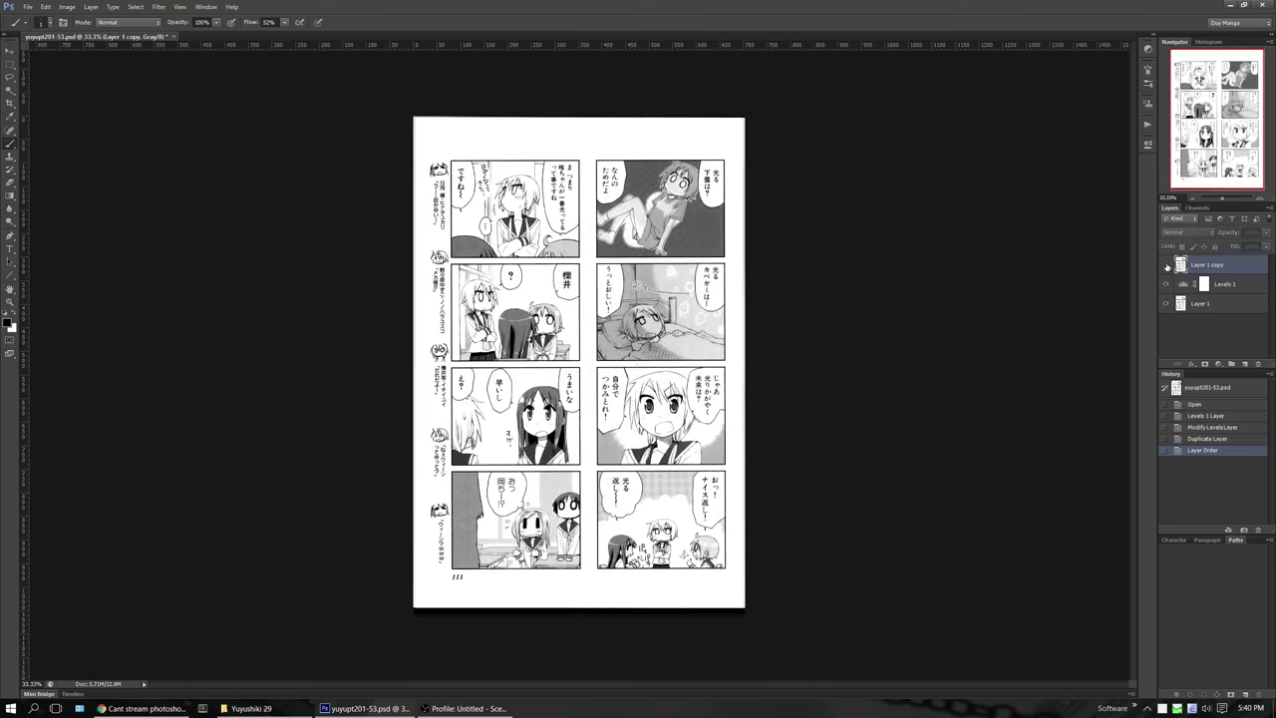
pyautogui.click(1165, 266)
pyautogui.click(1166, 266)
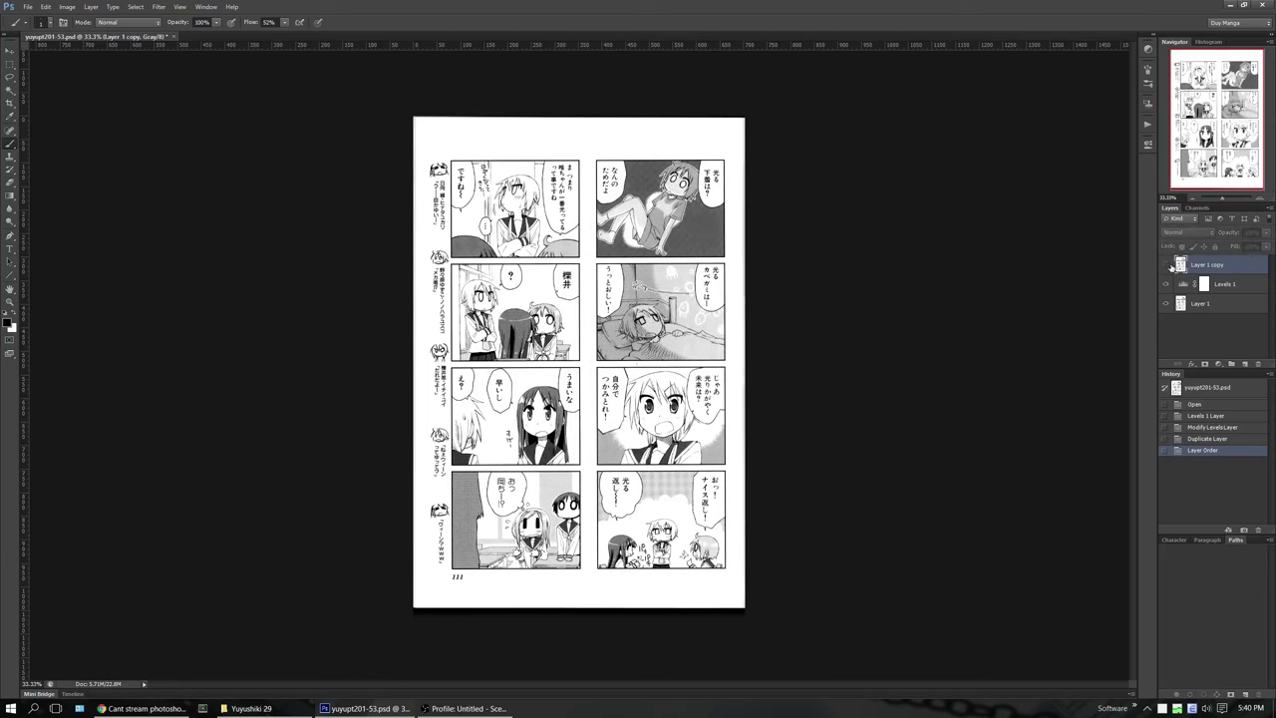
# Create a new layer directly above Layer 1 and name it "clones"
pyautogui.click(1222, 305)
pyautogui.click(1243, 364)
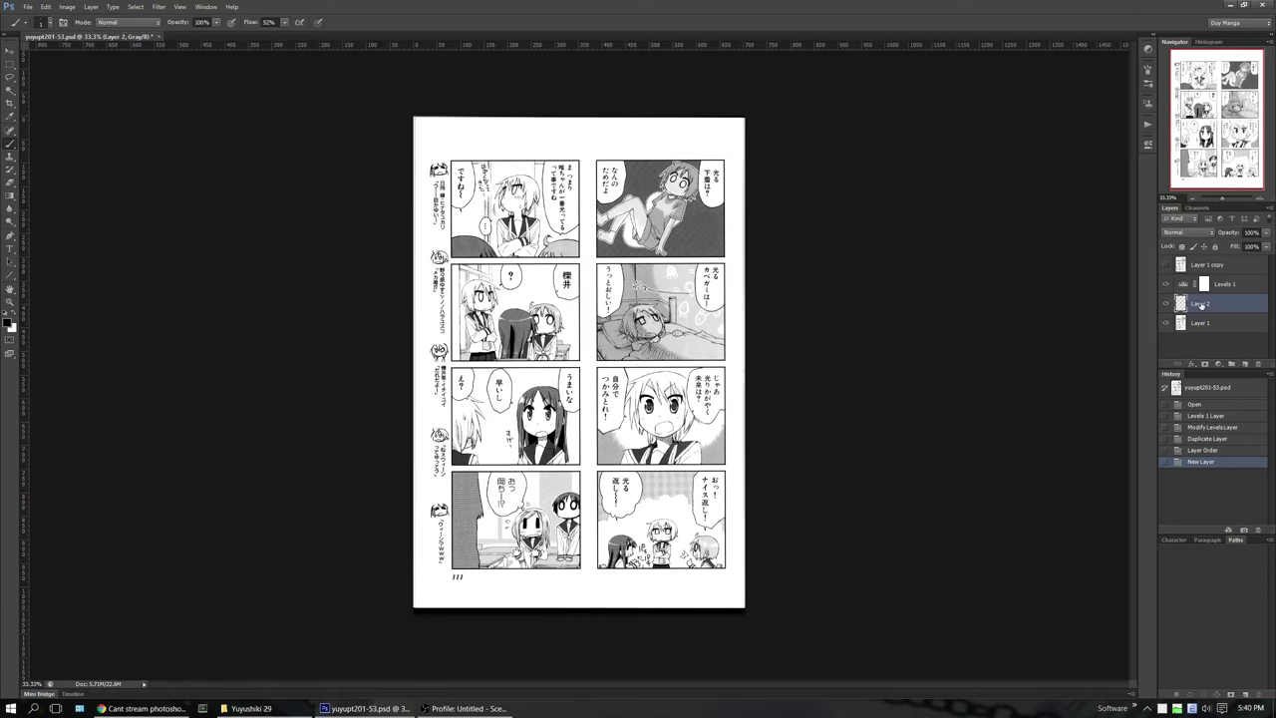
pyautogui.write('es')
pyautogui.press('Return')
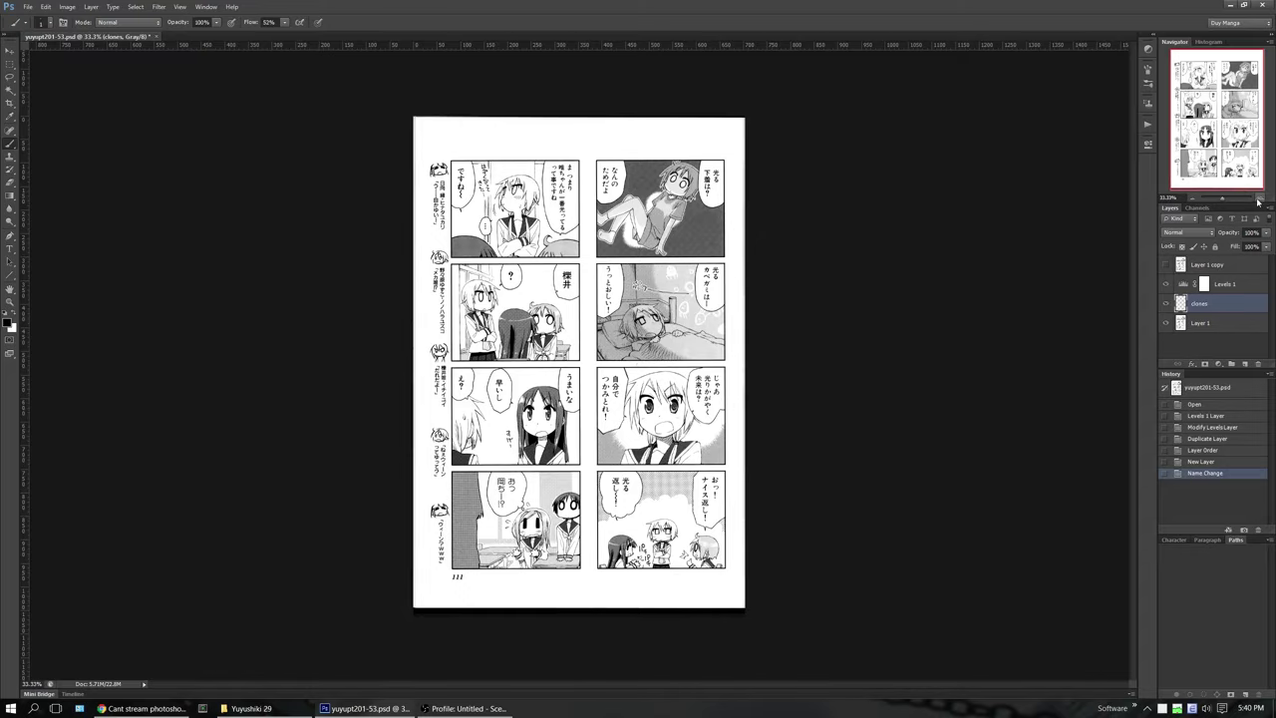
# Measure with the Ruler tool along the page's outer right panel border, from its bottom-right corner up to its top-right corner
pyautogui.click(1258, 200)
pyautogui.click(1259, 200)
pyautogui.click(1258, 200)
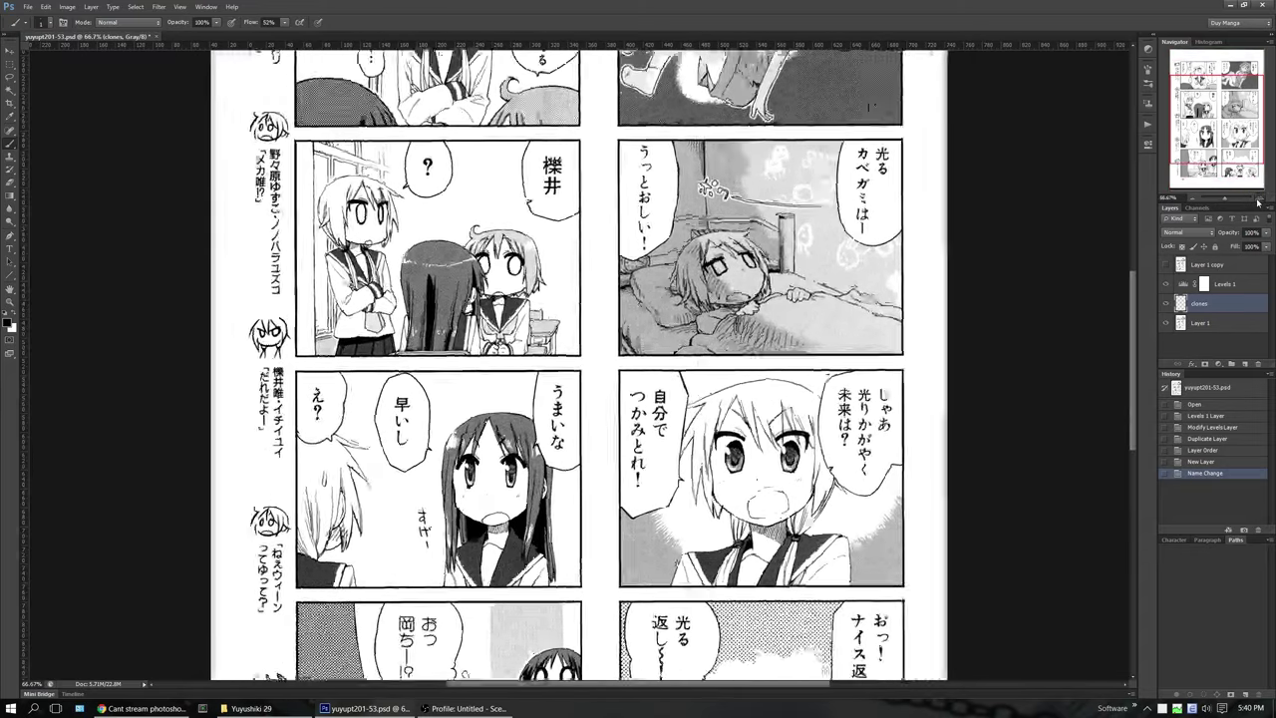
pyautogui.click(1259, 200)
pyautogui.moveTo(1217, 120); pyautogui.dragTo(1241, 174)
pyautogui.scroll(-5, 983, 316)
pyautogui.scroll(5, 983, 317)
pyautogui.hscroll(3, 967, 317)
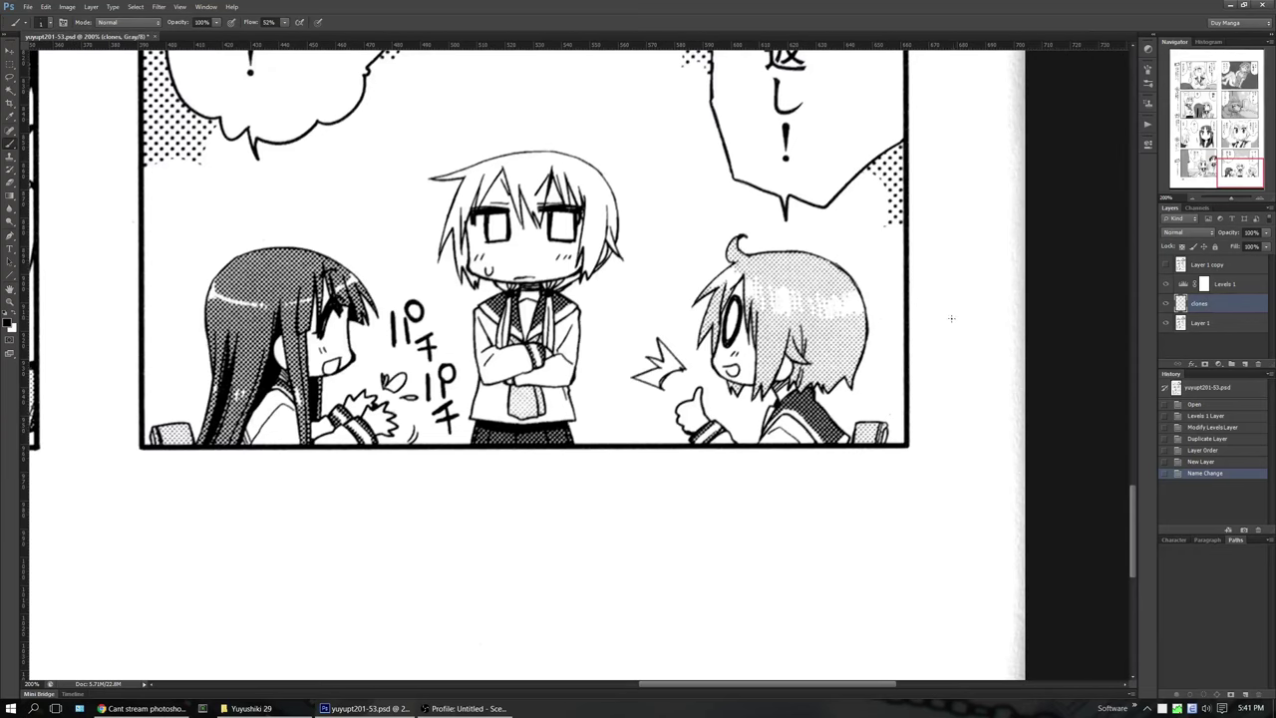
pyautogui.press('i')
pyautogui.hotkey('shift', 'i')
pyautogui.hotkey('shift', 'i')
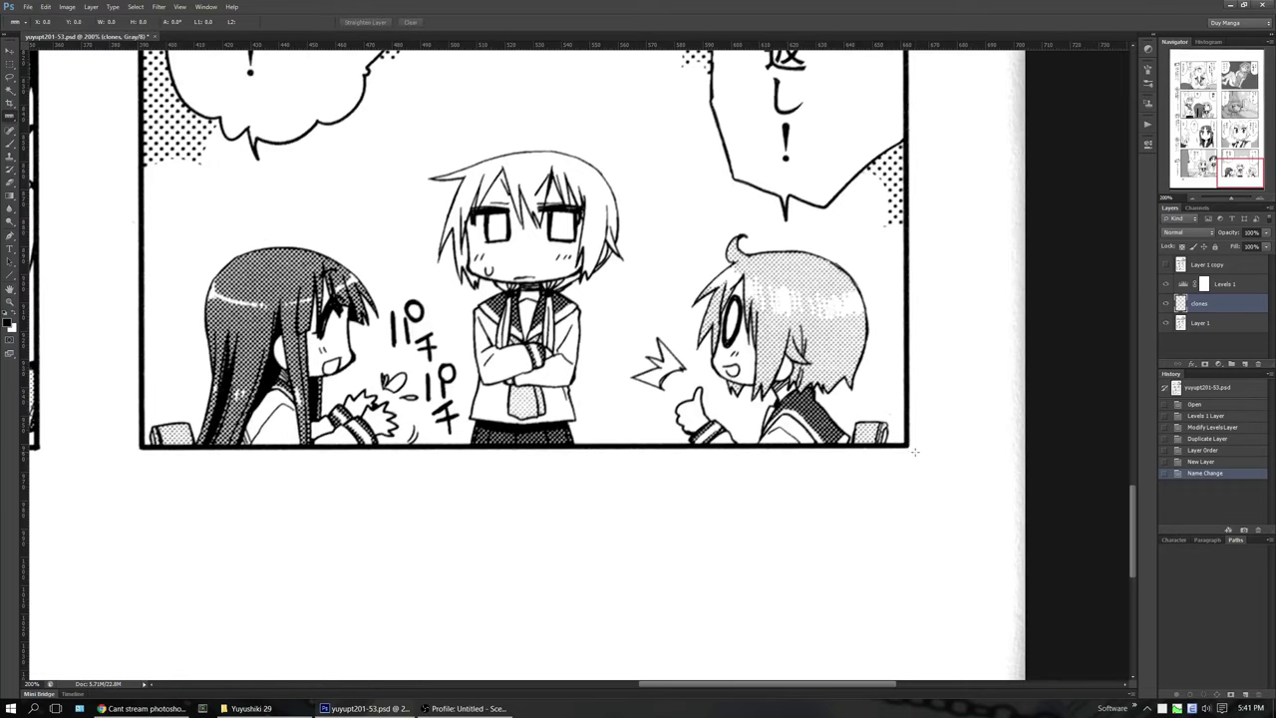
pyautogui.press('z')
pyautogui.moveTo(909, 447); pyautogui.dragTo(940, 431)
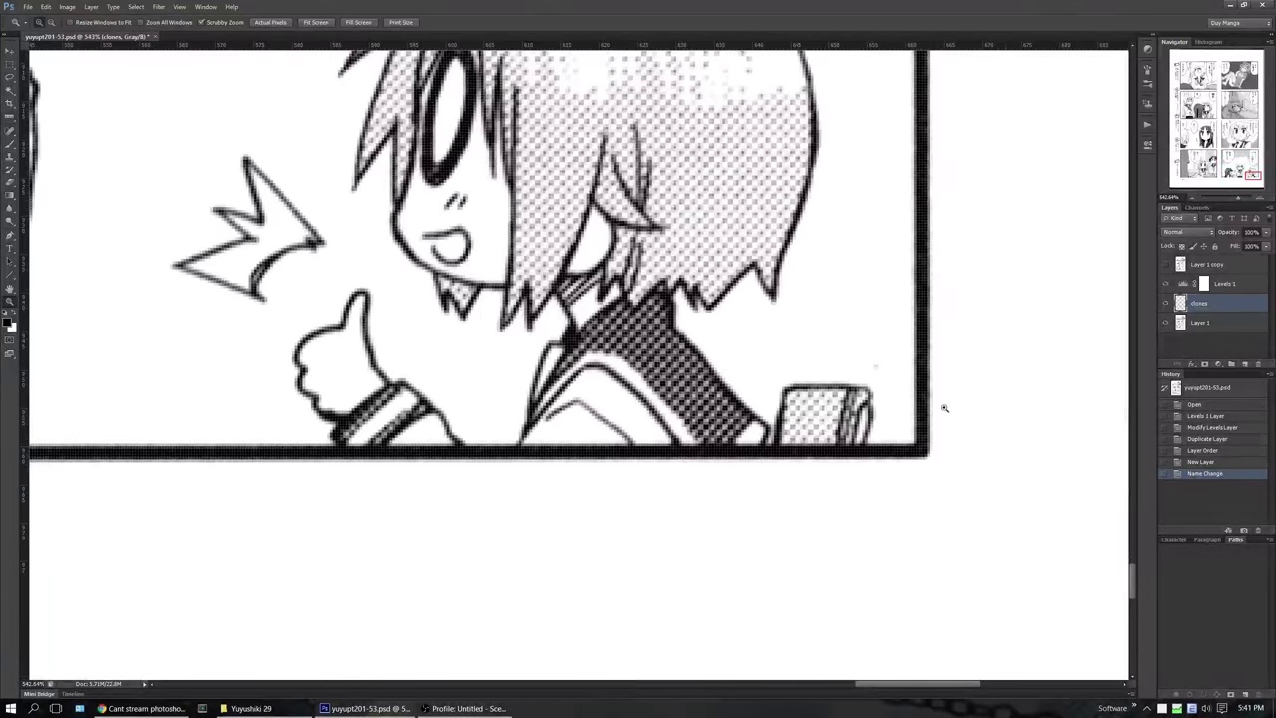
pyautogui.press('i')
pyautogui.click(1193, 202)
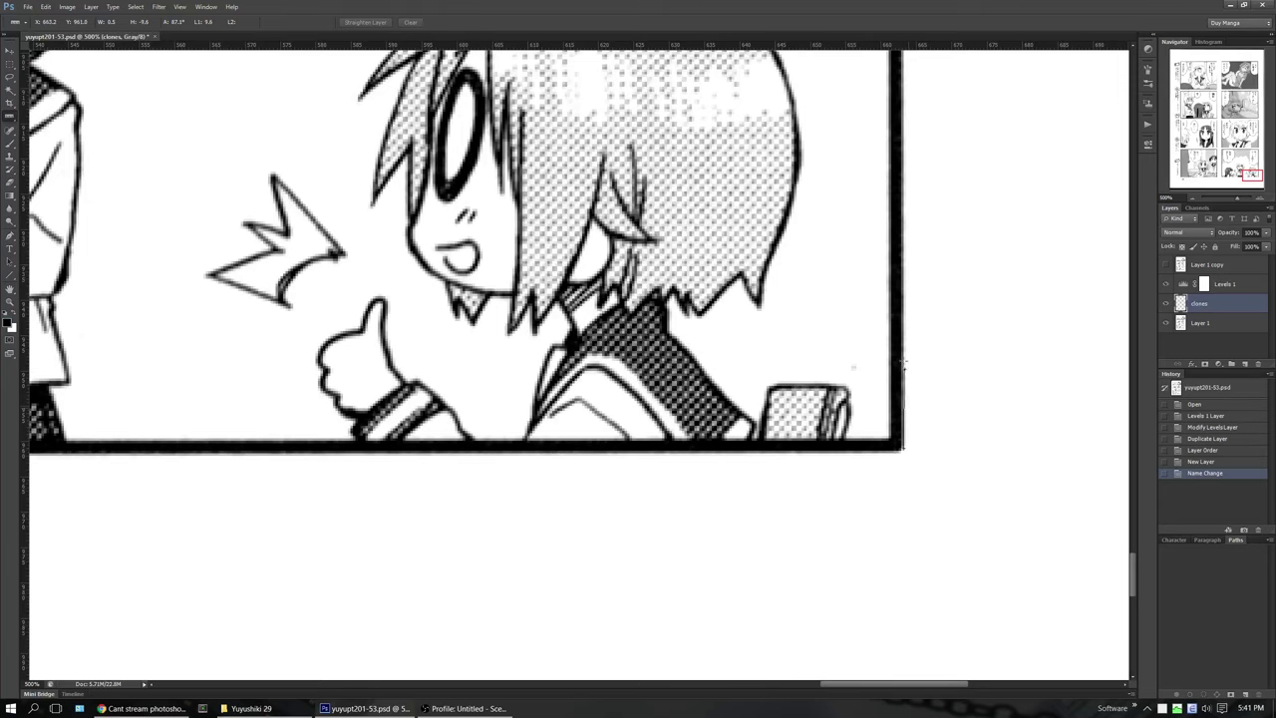
pyautogui.moveTo(904, 364); pyautogui.dragTo(885, 319)
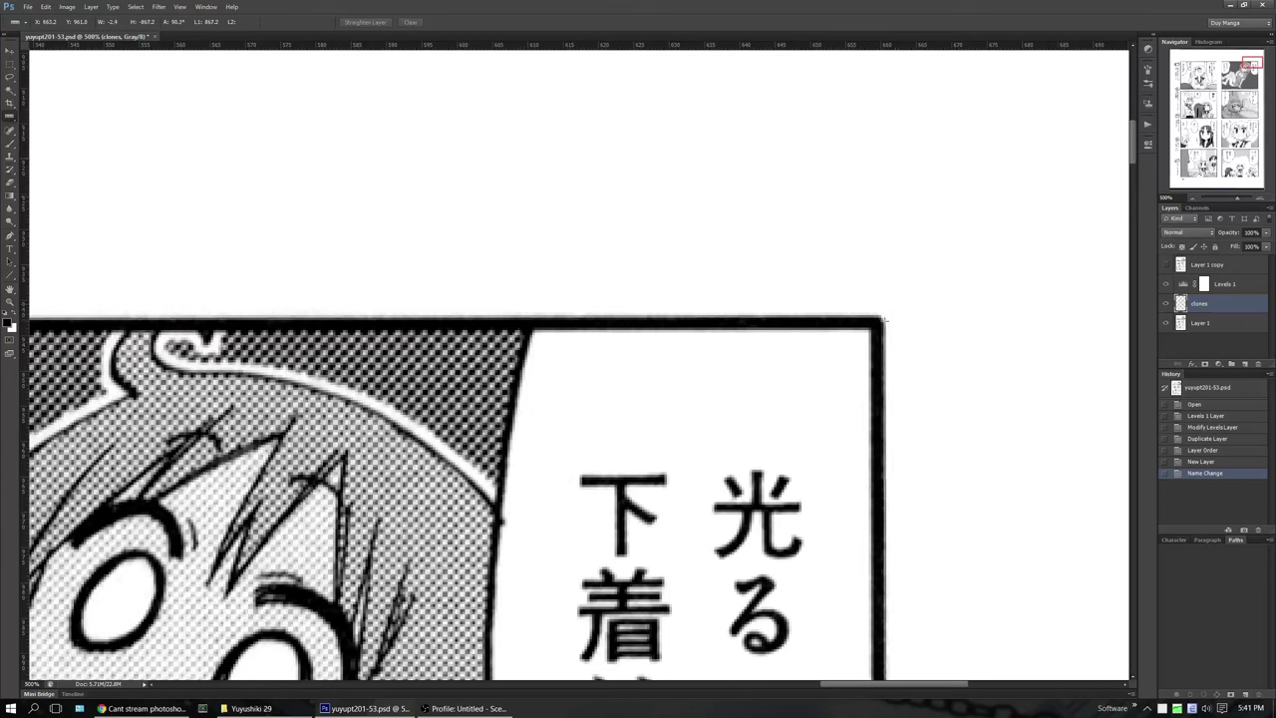
# Rotate the canvas by an arbitrary angle of 0.18° clockwise to straighten the page
pyautogui.click(75, 10)
pyautogui.moveTo(128, 123)
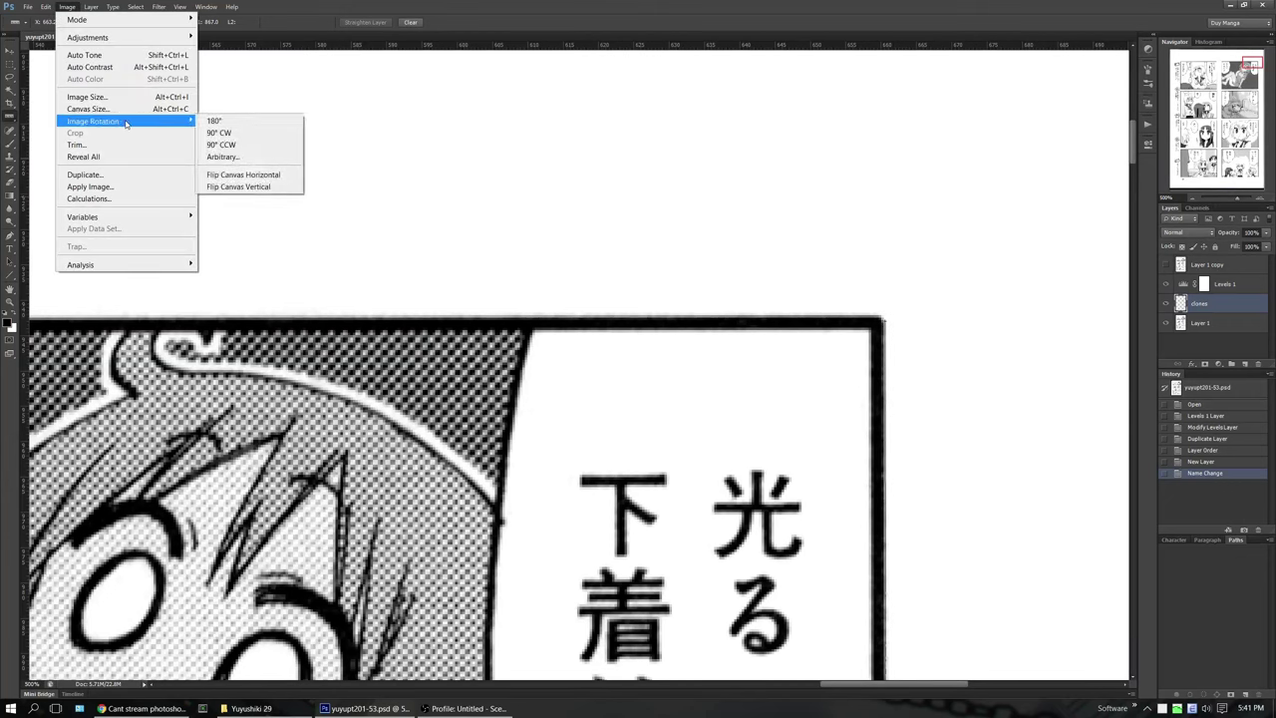
pyautogui.click(224, 157)
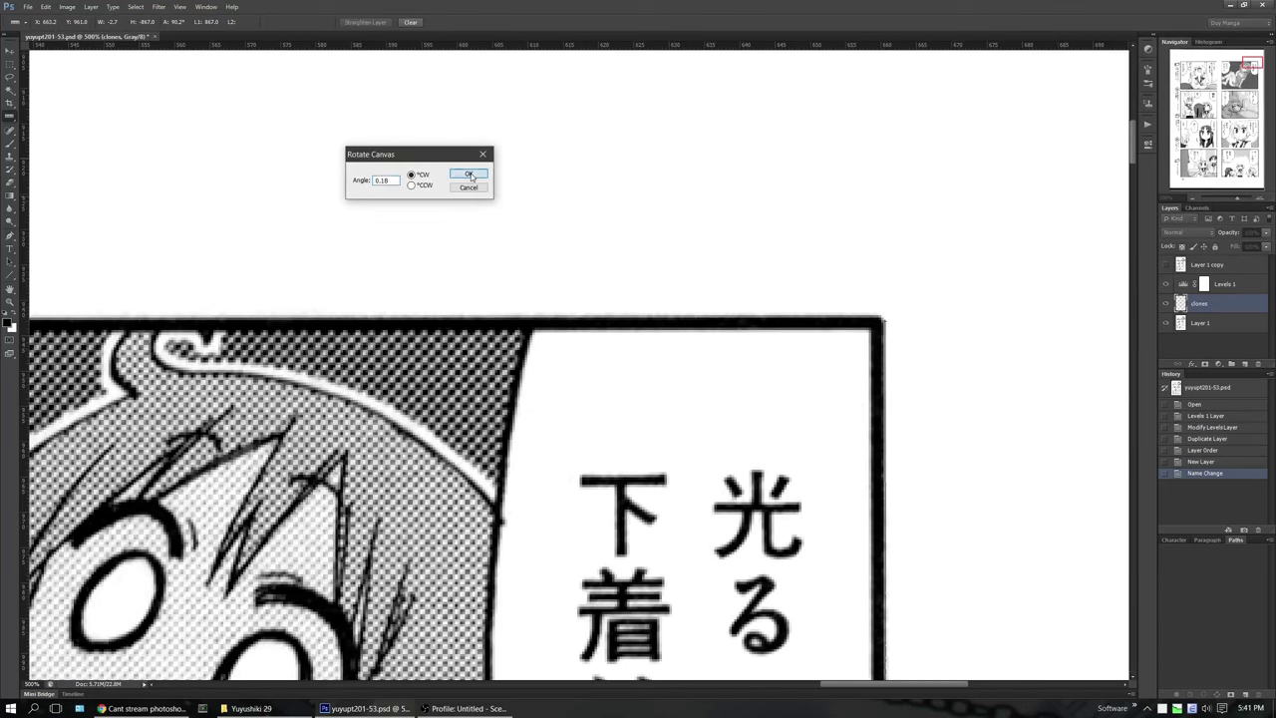
pyautogui.click(468, 175)
# With the Crop tool, bring the crop's upper and right edges in to the outer borders of the comic panels
pyautogui.moveTo(1254, 68); pyautogui.dragTo(1257, 56)
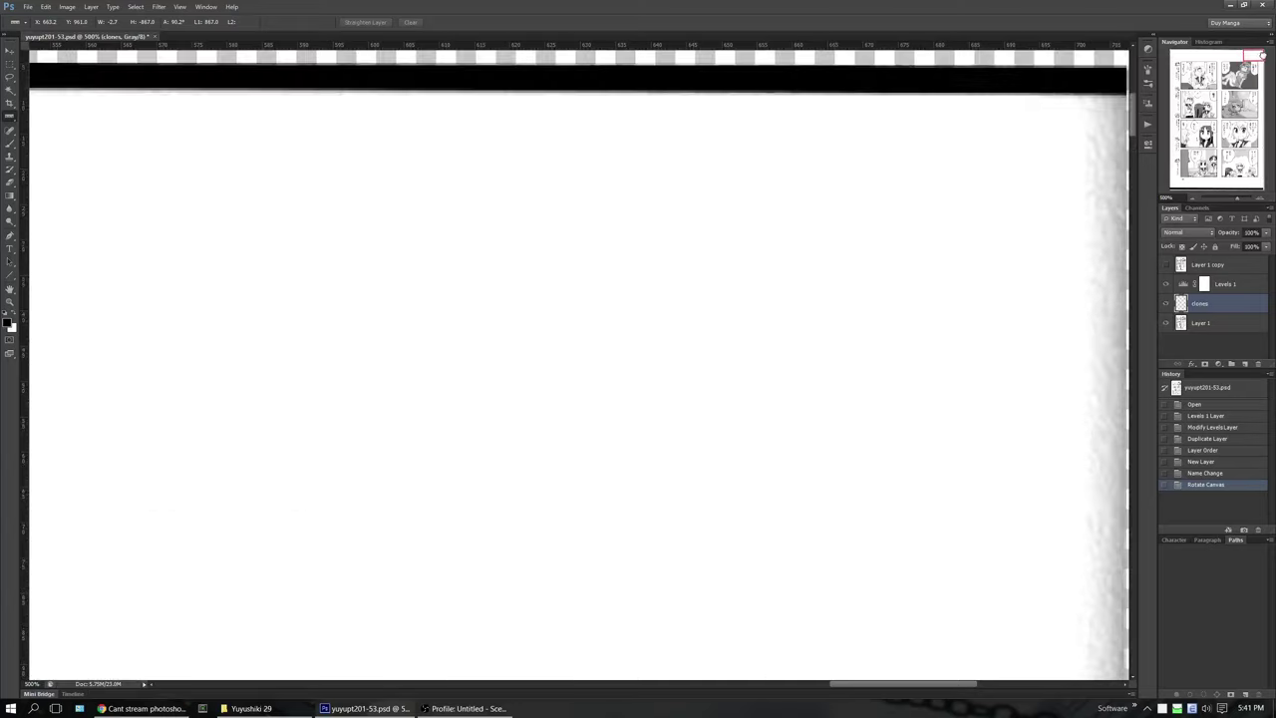
pyautogui.moveTo(1053, 145); pyautogui.dragTo(1030, 143)
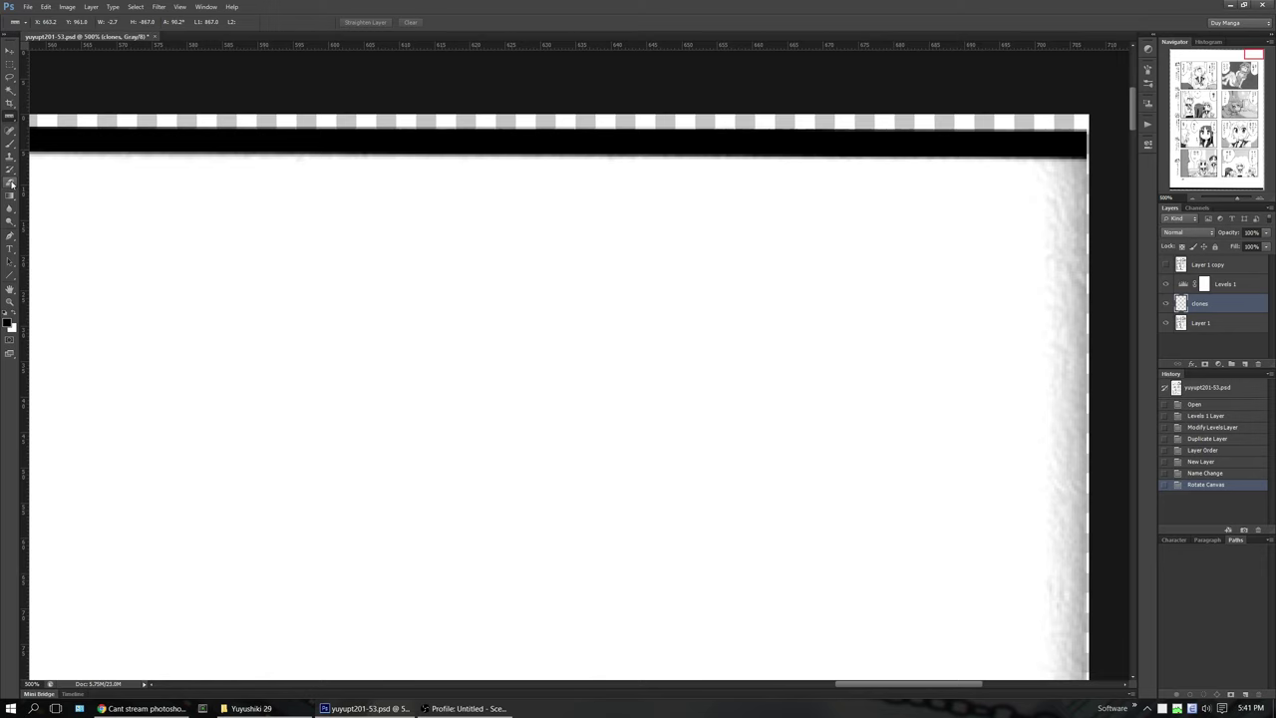
pyautogui.click(12, 105)
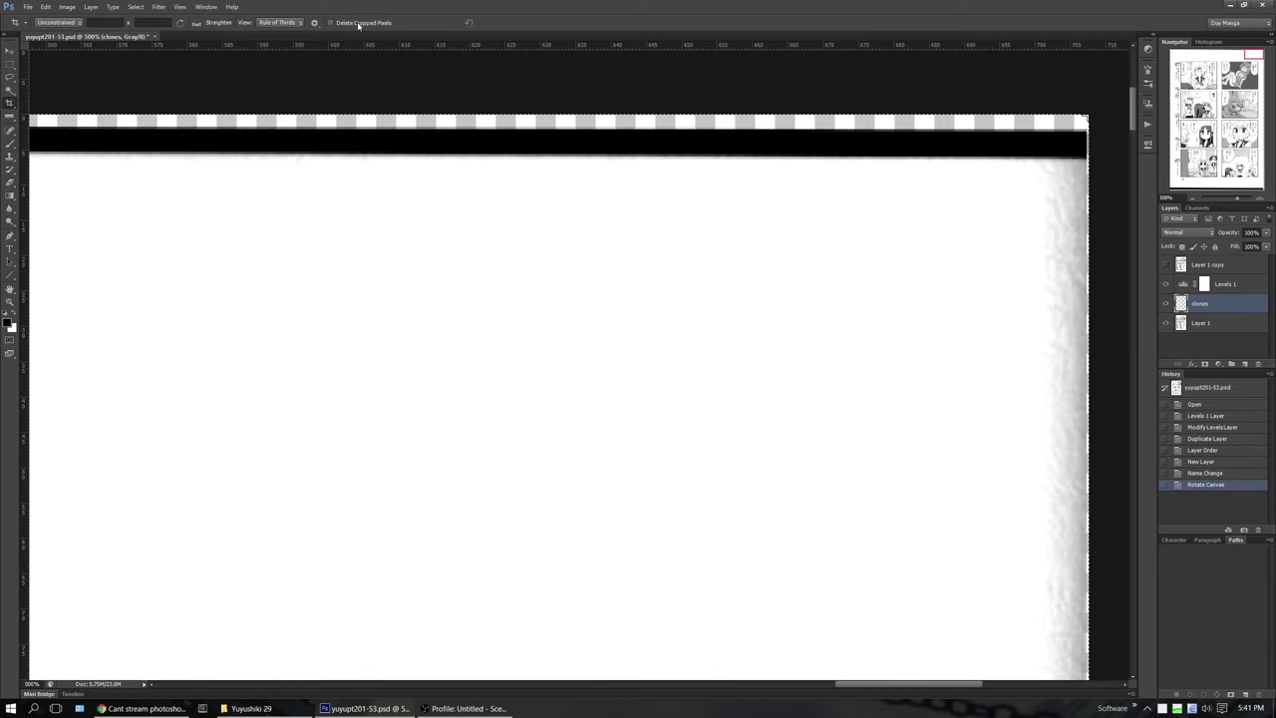
pyautogui.moveTo(574, 116); pyautogui.dragTo(698, 450)
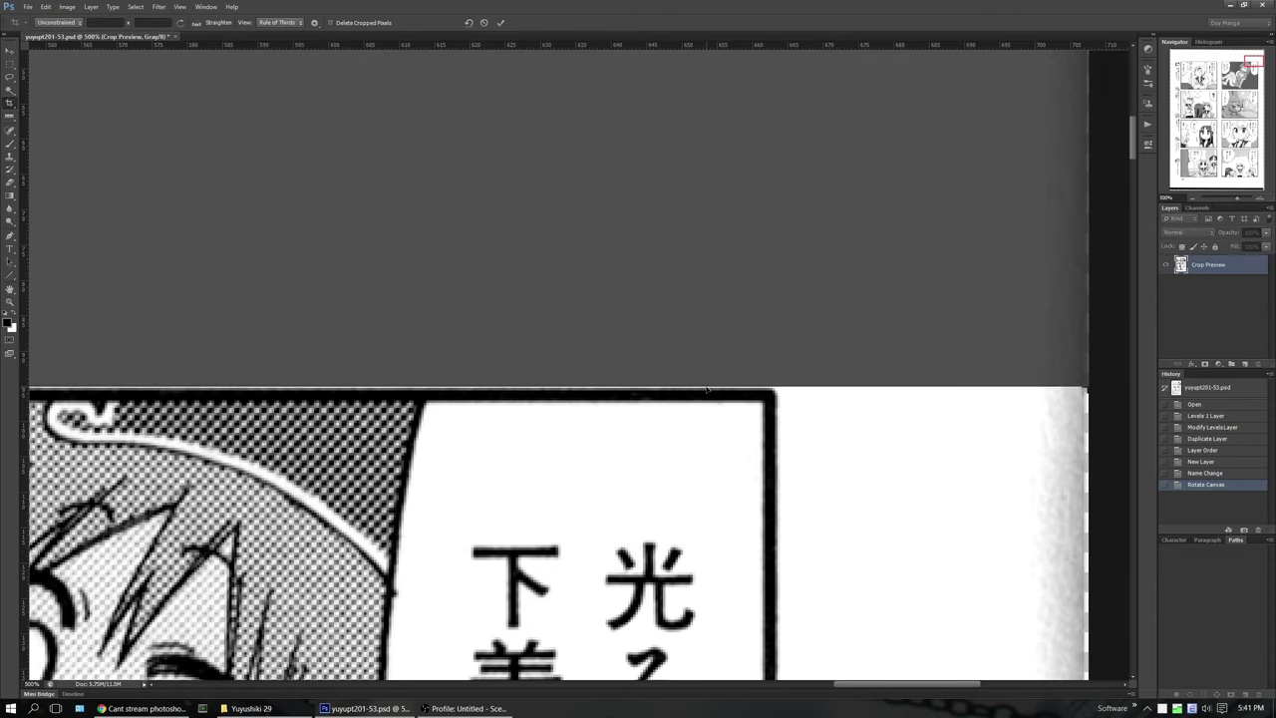
pyautogui.moveTo(708, 385); pyautogui.dragTo(715, 384)
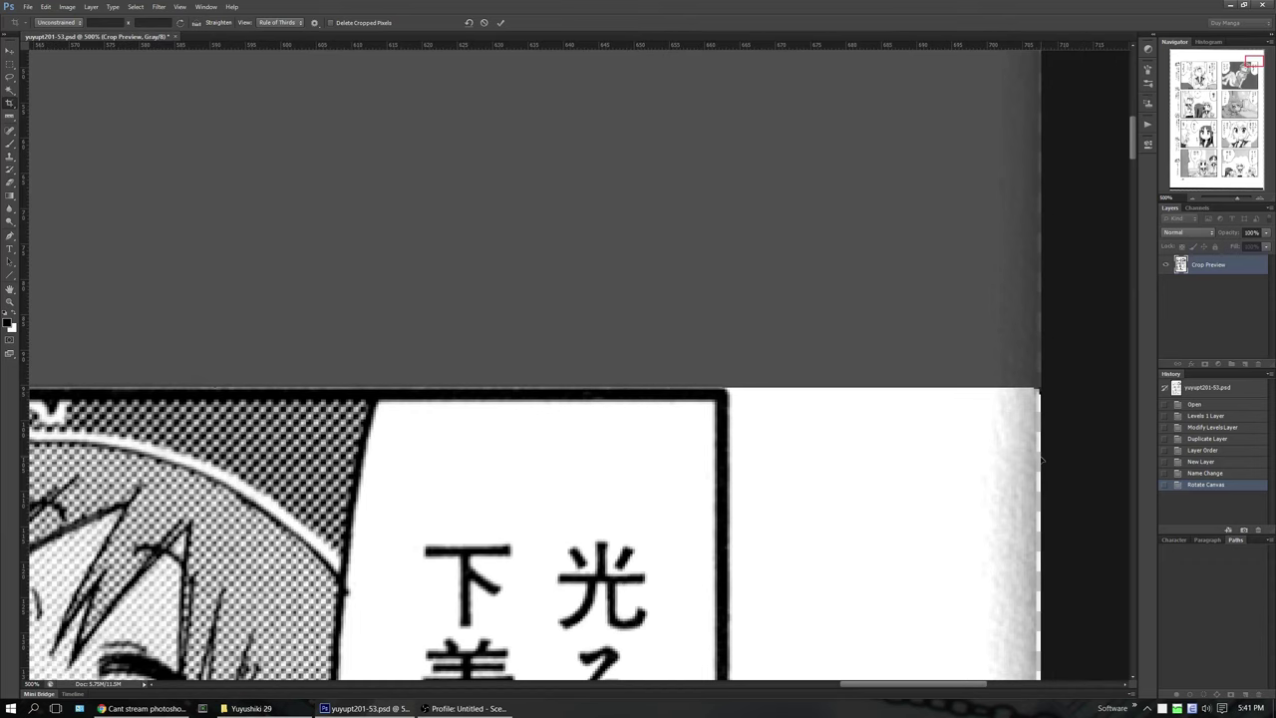
pyautogui.moveTo(1039, 456); pyautogui.dragTo(885, 465)
# Bring the crop's lower edge up to the bottom border of the lowest panels
pyautogui.moveTo(1228, 173); pyautogui.dragTo(1227, 187)
pyautogui.scroll(-1, 1096, 289)
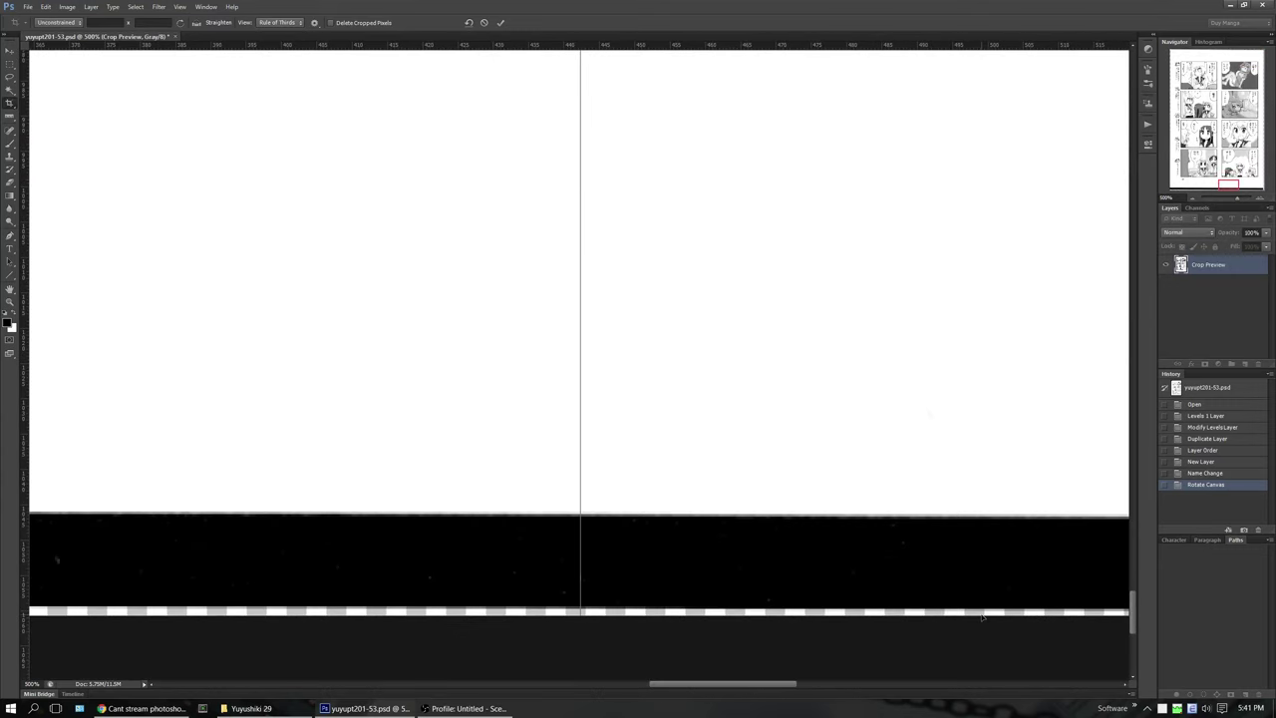
pyautogui.moveTo(981, 615); pyautogui.dragTo(1002, 273)
pyautogui.hscroll(-7, 335, 282)
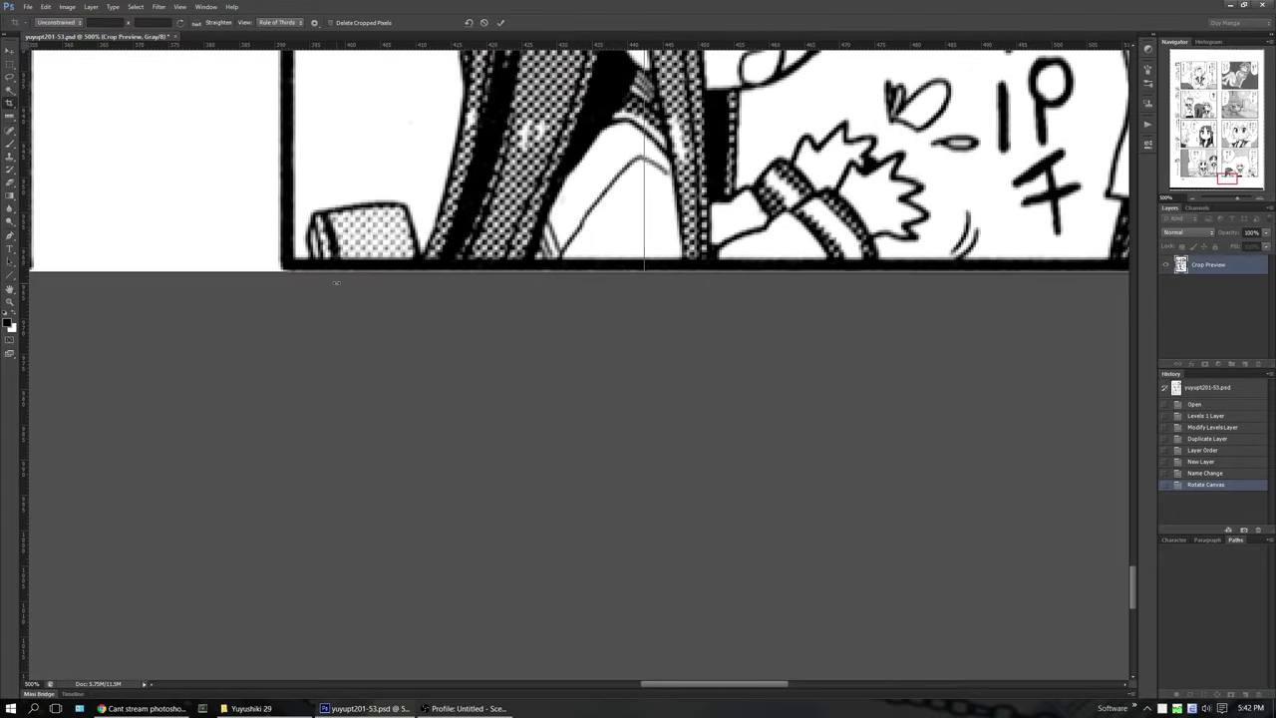
pyautogui.hscroll(-2, 335, 283)
# Bring the crop's left edge in to the left panel border, excluding the side captions, and apply the crop
pyautogui.scroll(10, 335, 283)
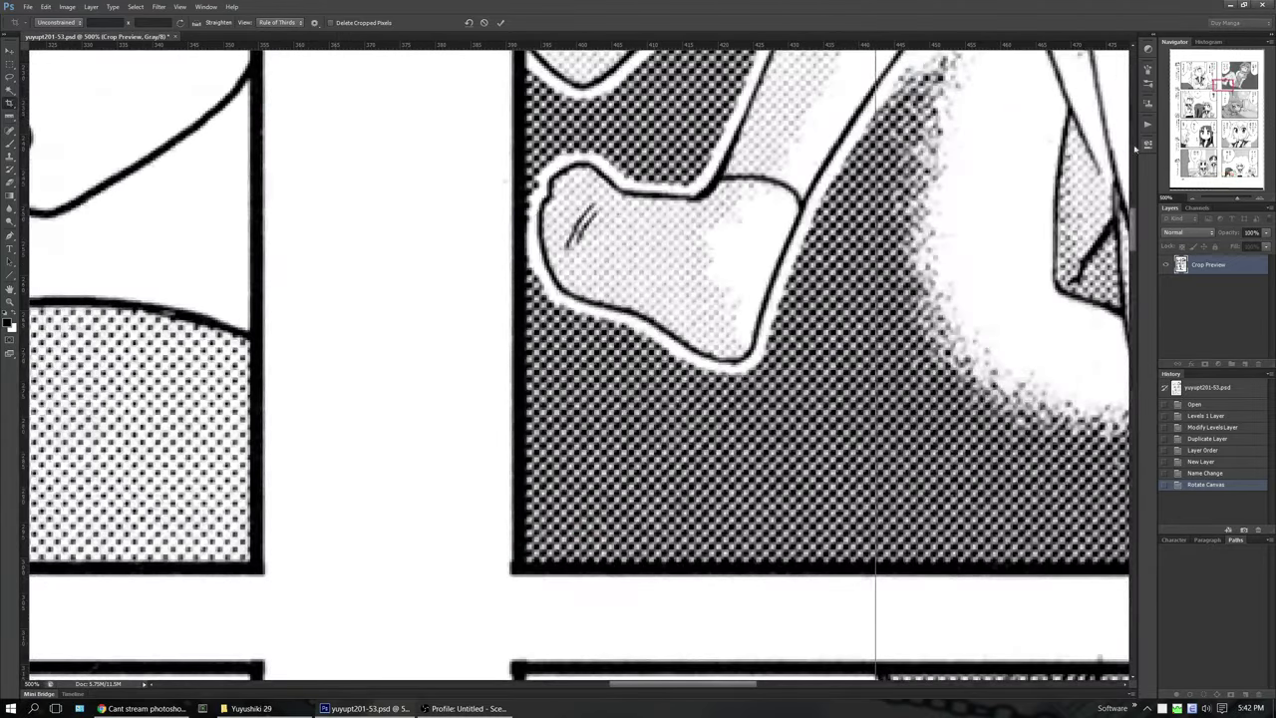
pyautogui.click(1202, 147)
pyautogui.moveTo(1202, 147); pyautogui.dragTo(1180, 159)
pyautogui.hscroll(-2, 399, 235)
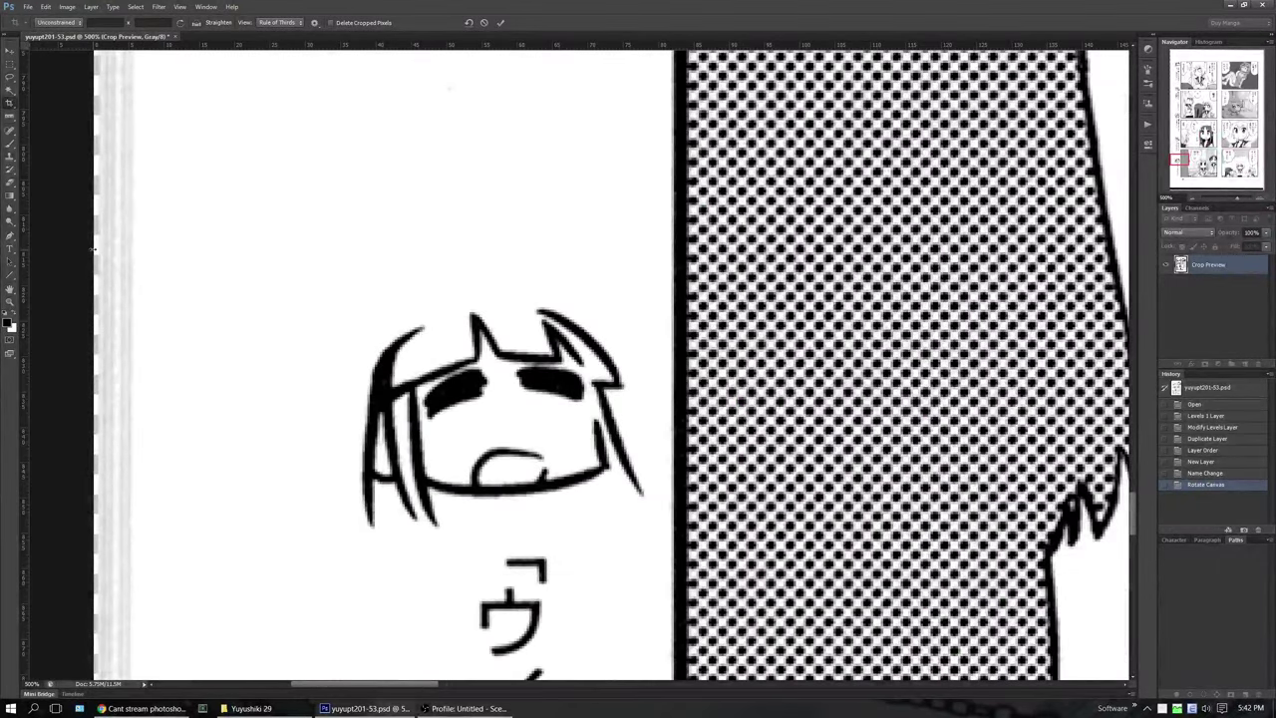
pyautogui.moveTo(95, 249); pyautogui.dragTo(381, 311)
pyautogui.press('Return')
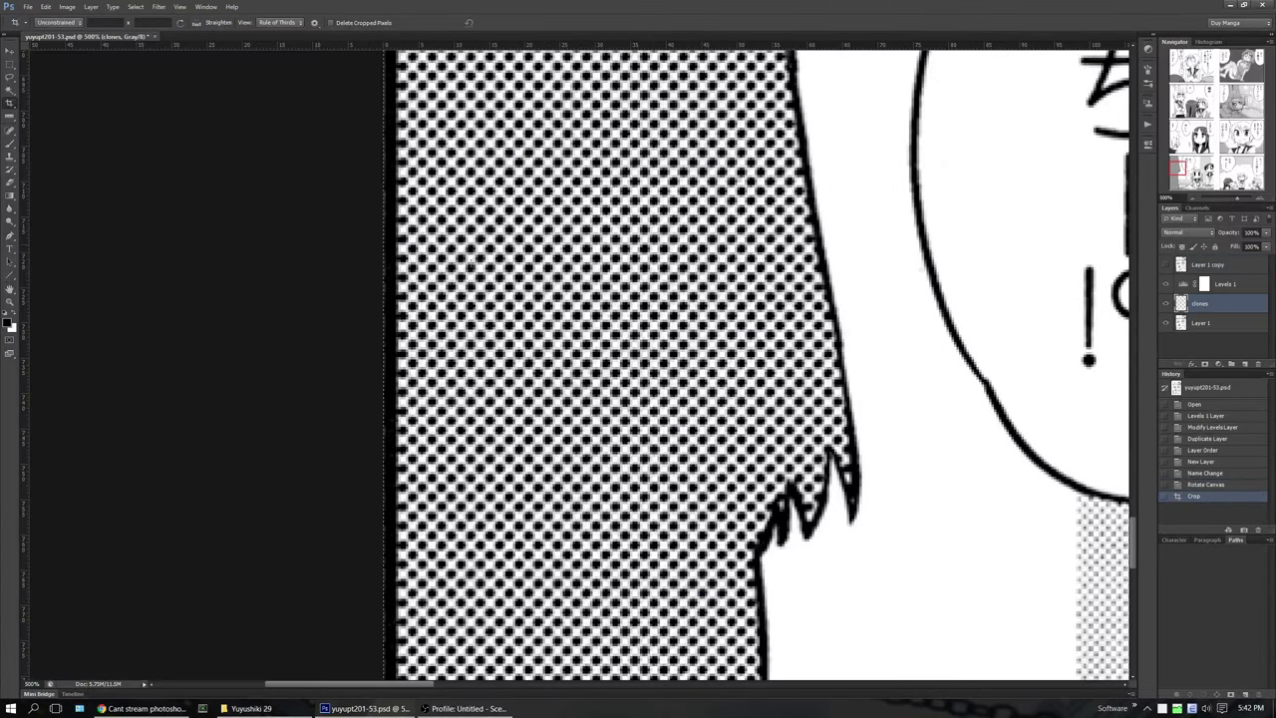
# Add a new layer to the cropped page and move it beneath Layer 1
pyautogui.click(1192, 199)
pyautogui.click(1192, 199)
pyautogui.click(1191, 200)
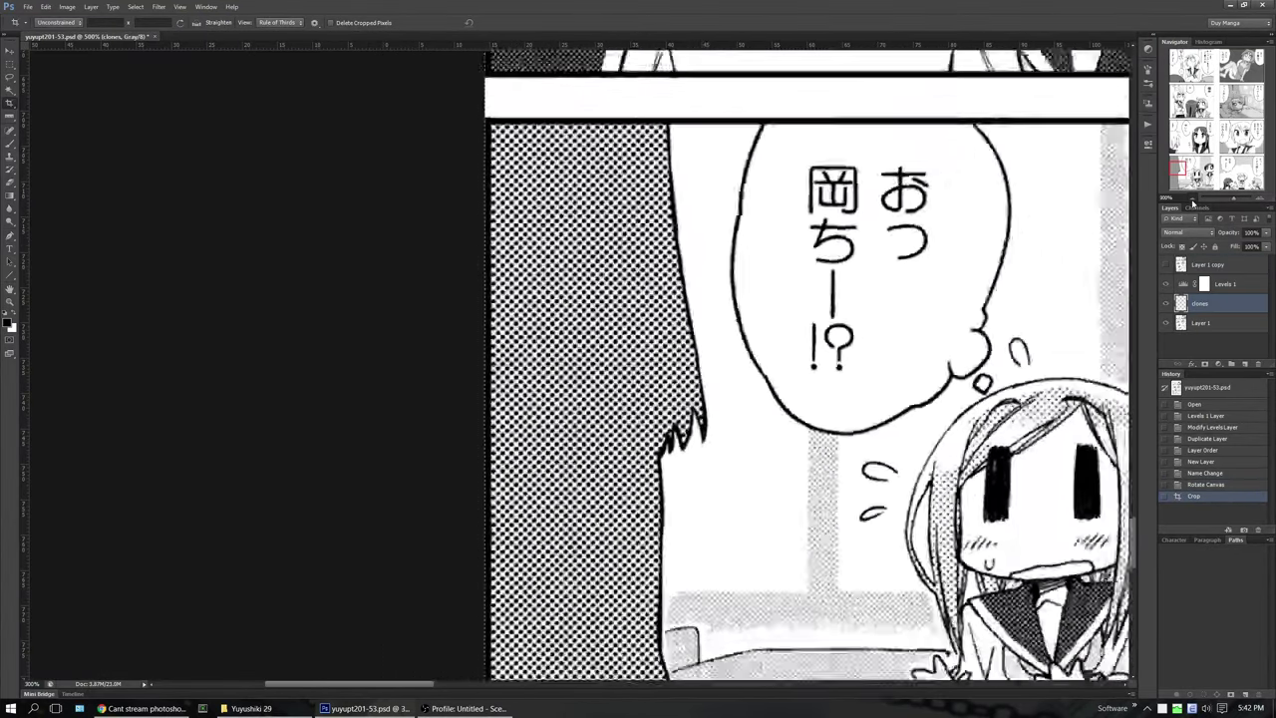
pyautogui.click(1192, 199)
pyautogui.click(1192, 199)
pyautogui.hotkey('ctrl', '-')
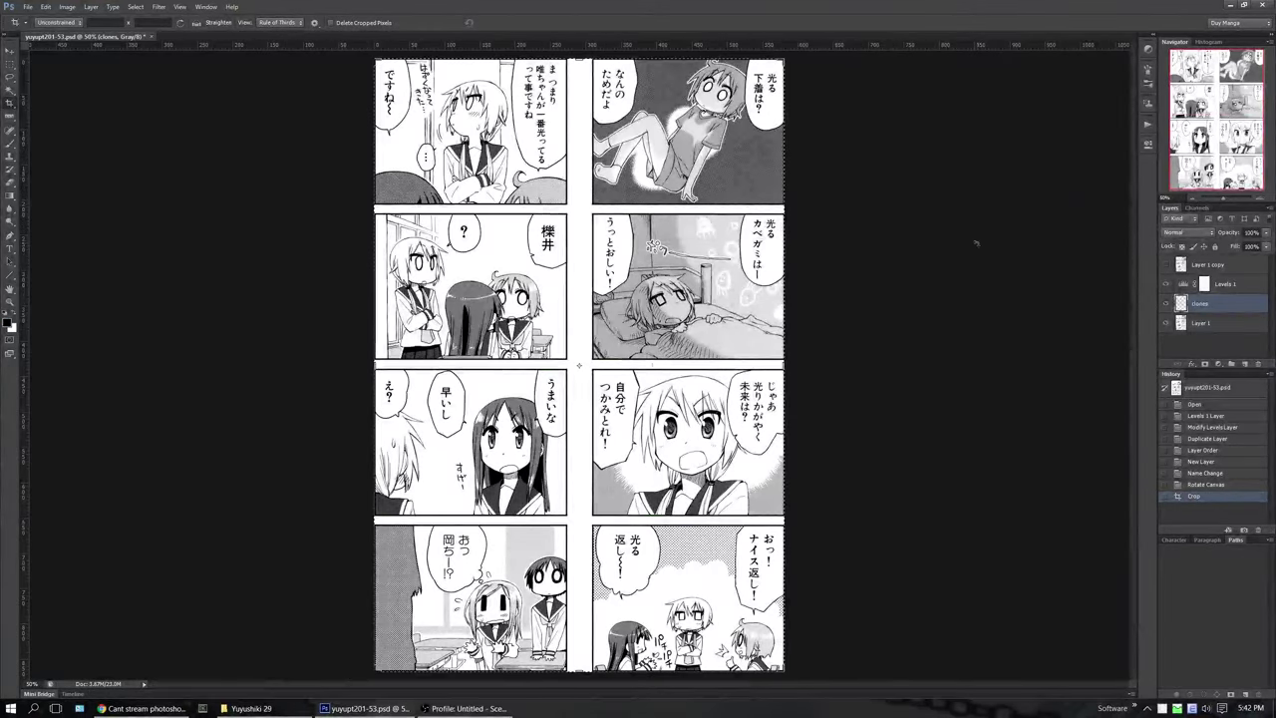
pyautogui.press('v')
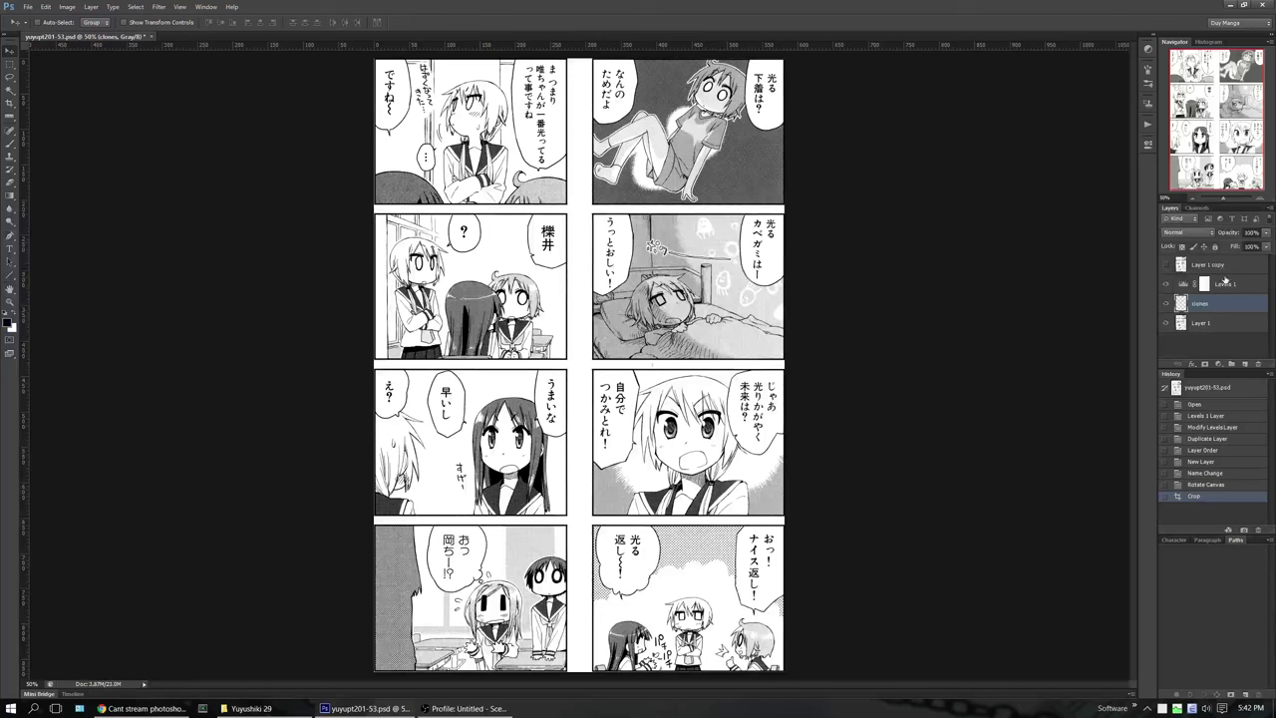
pyautogui.click(1218, 326)
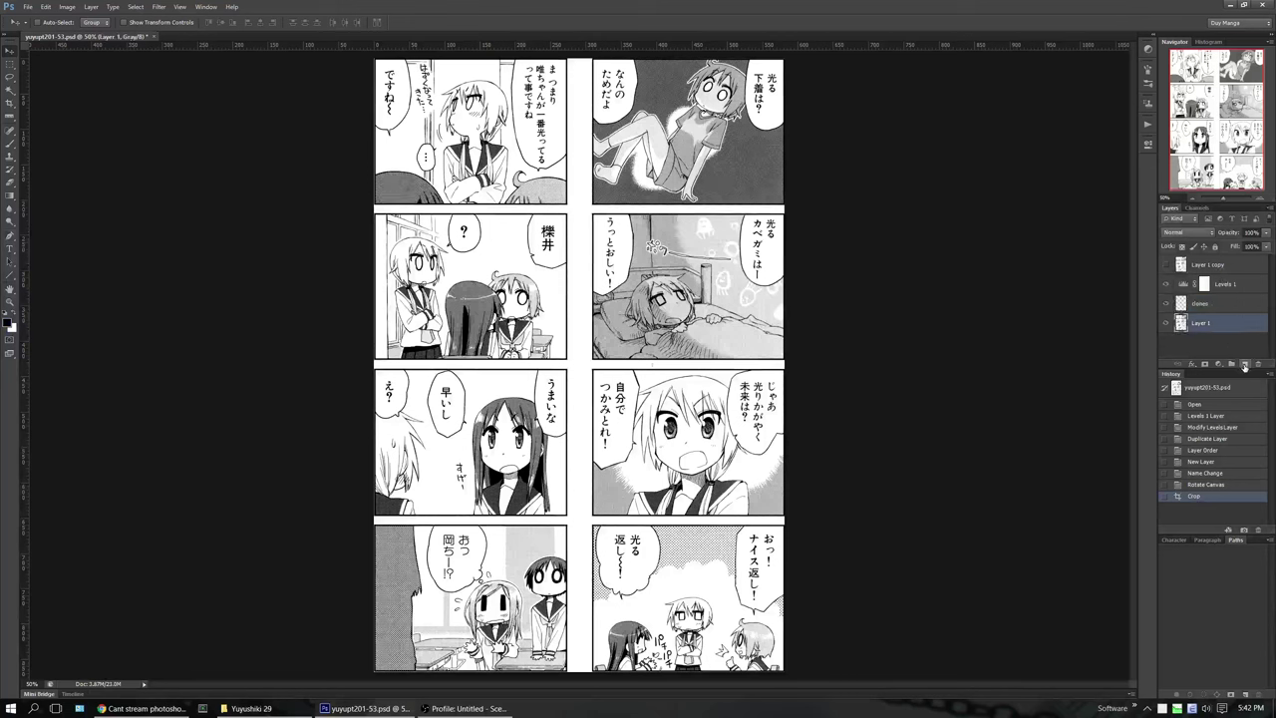
pyautogui.click(1245, 364)
pyautogui.moveTo(1217, 323); pyautogui.dragTo(1219, 348)
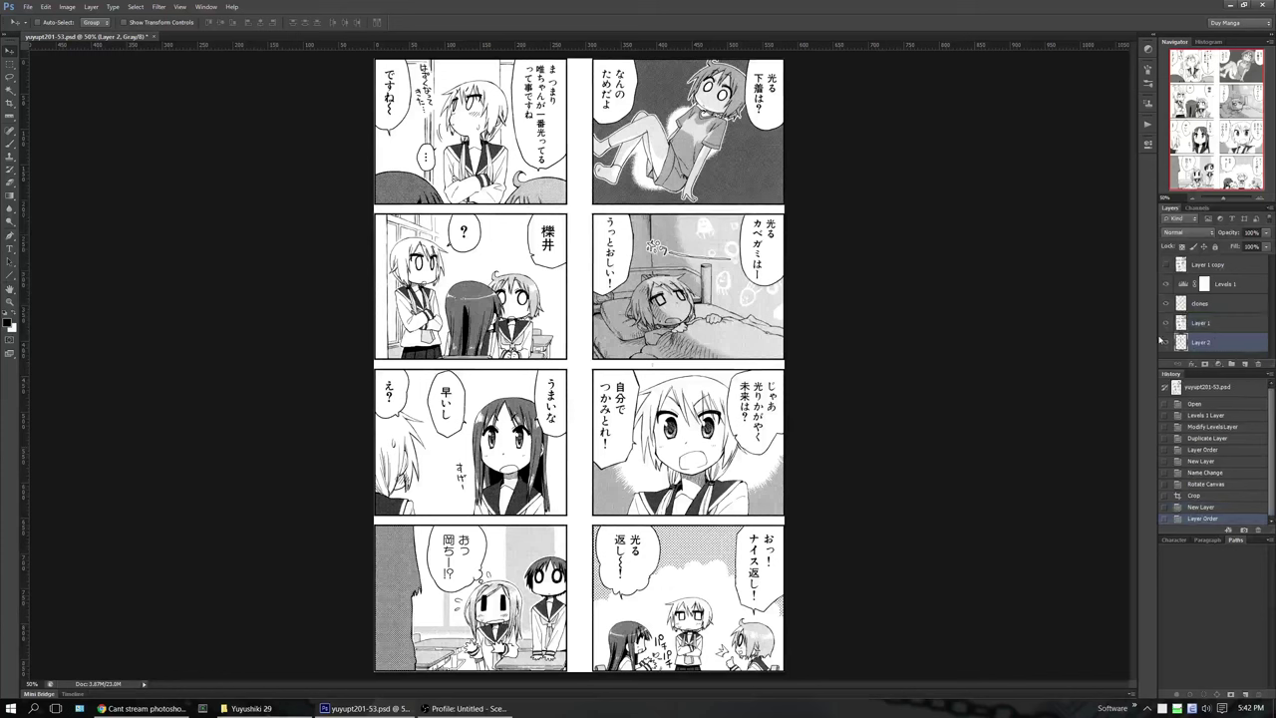
# Fill the new bottom layer with the background color in Normal mode
pyautogui.hotkey('shift', 'BackSpace')
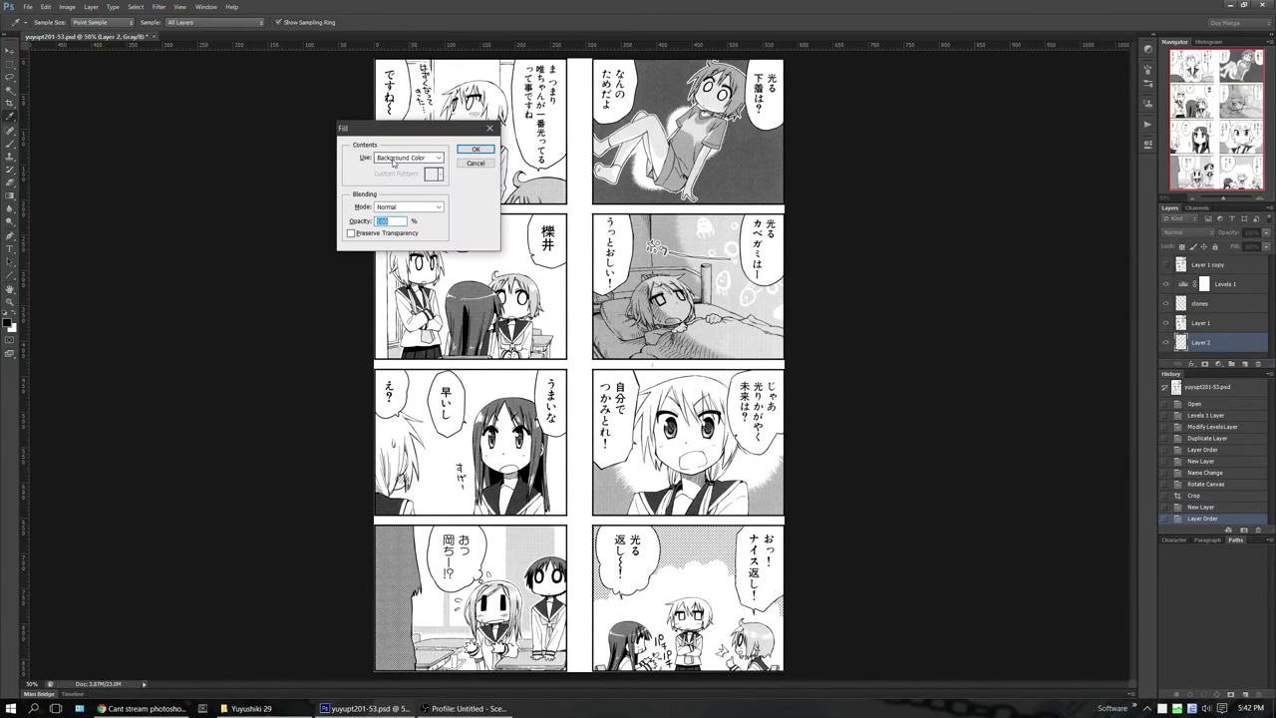
pyautogui.click(475, 149)
pyautogui.press('v')
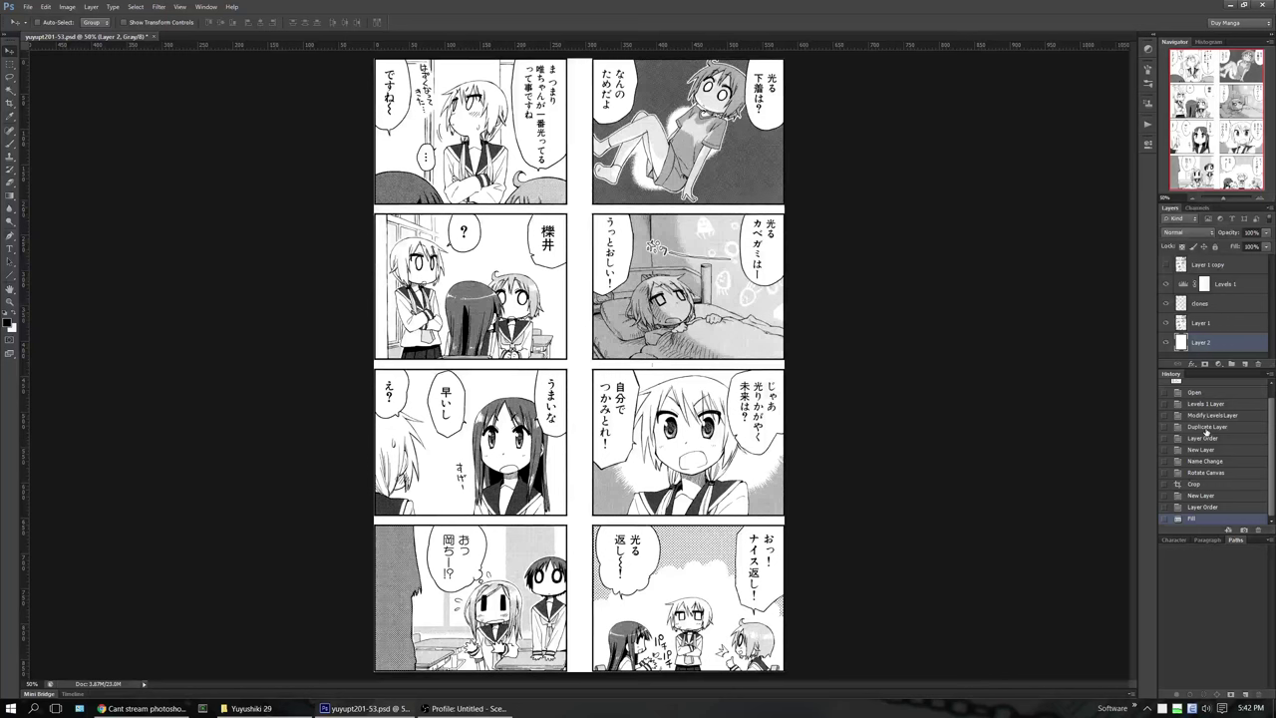
# Select Layer 1 and enlarge the canvas with Canvas Size to bring back the cropped-off page margins
pyautogui.click(1200, 323)
pyautogui.click(111, 6)
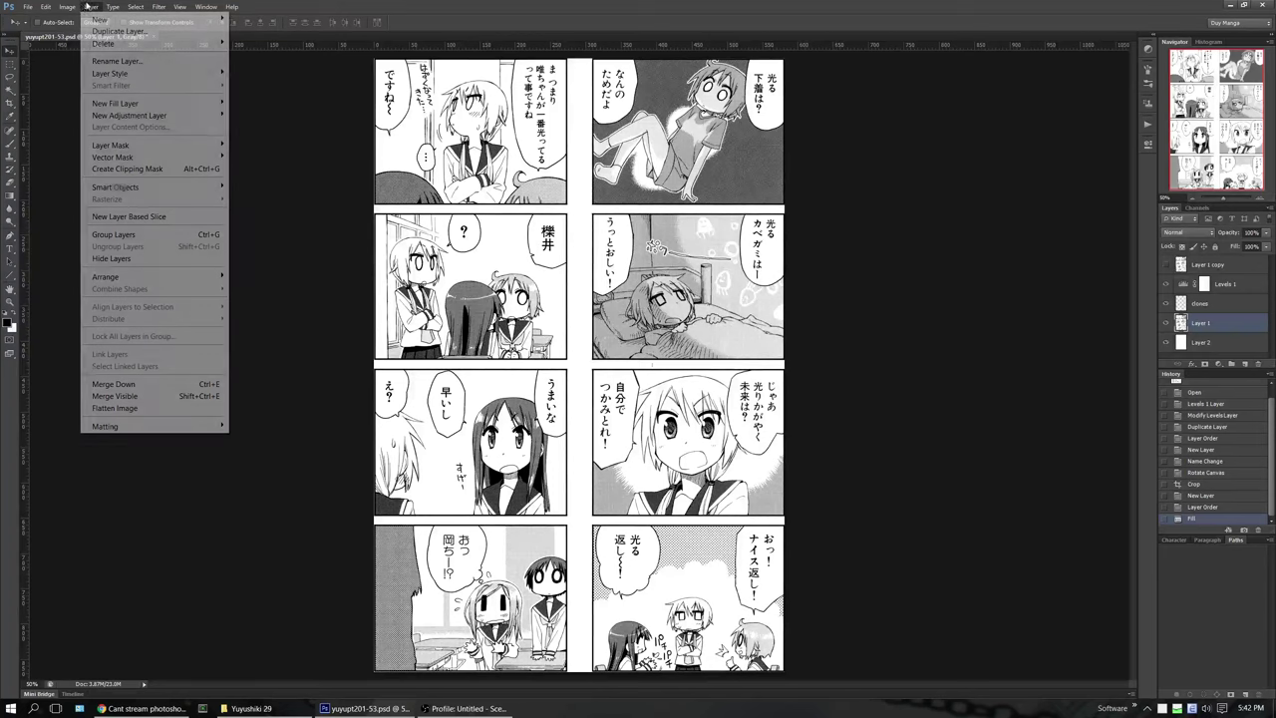
pyautogui.moveTo(67, 6)
pyautogui.click(90, 108)
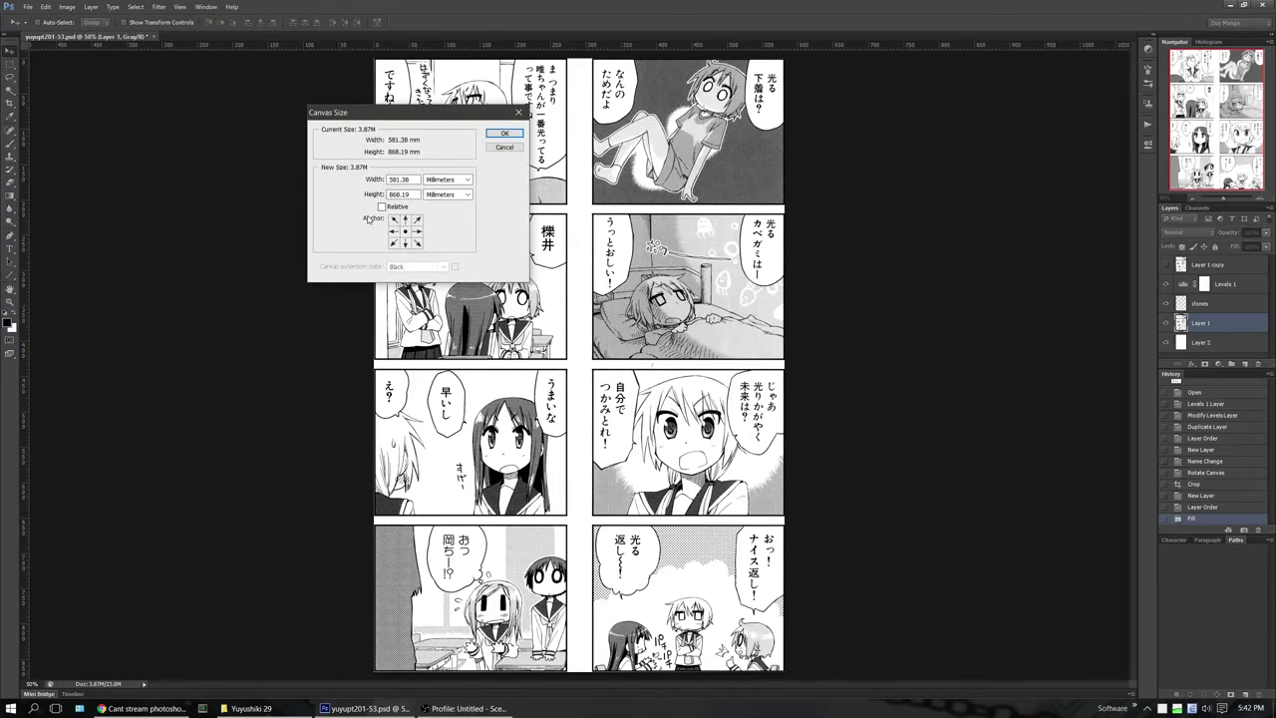
pyautogui.click(447, 179)
pyautogui.click(439, 199)
pyautogui.click(403, 178)
pyautogui.press('Tab')
pyautogui.press('Return')
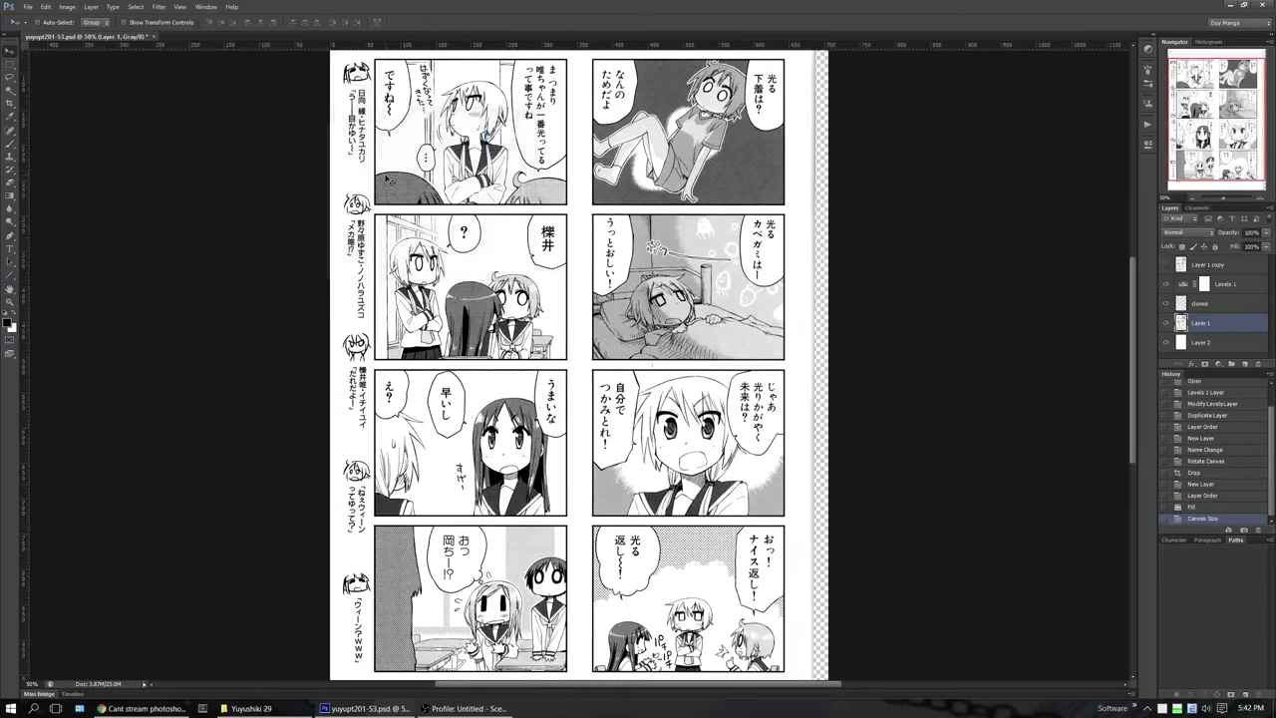
# Fill Layer 2 with the background color again to cover the enlarged canvas
pyautogui.click(1227, 345)
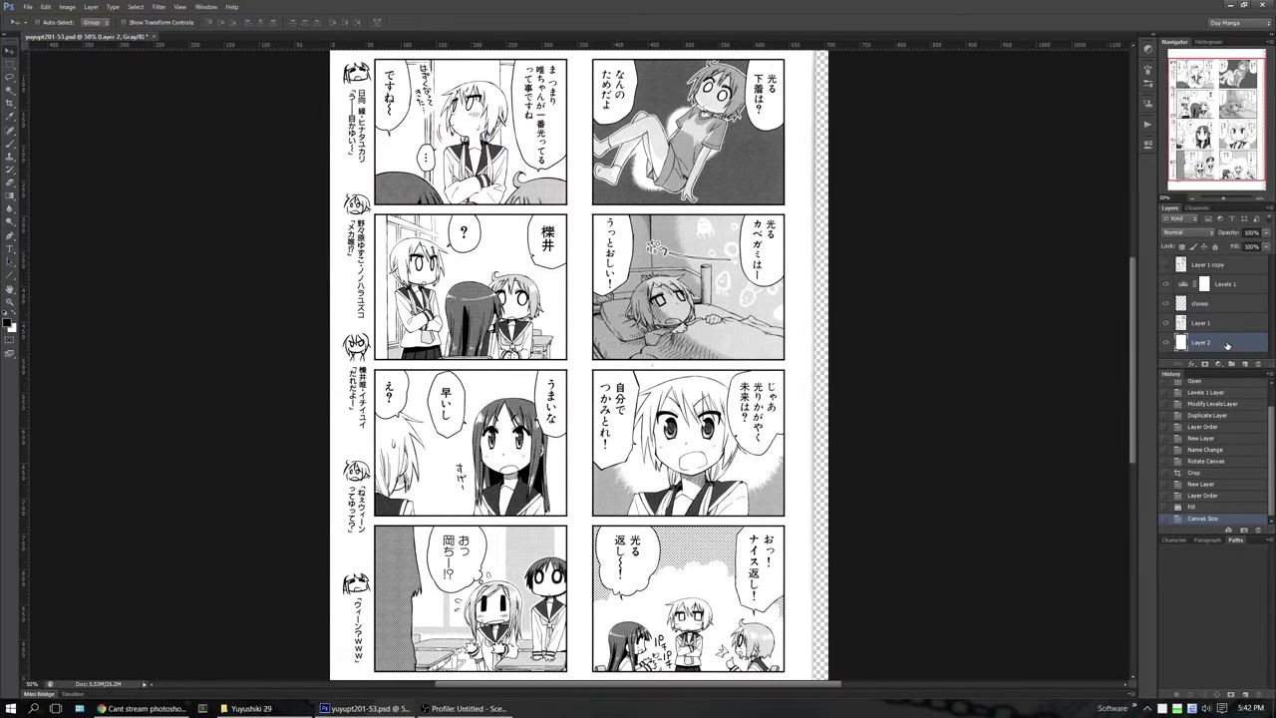
pyautogui.hotkey('shift', 'F5')
pyautogui.press('Return')
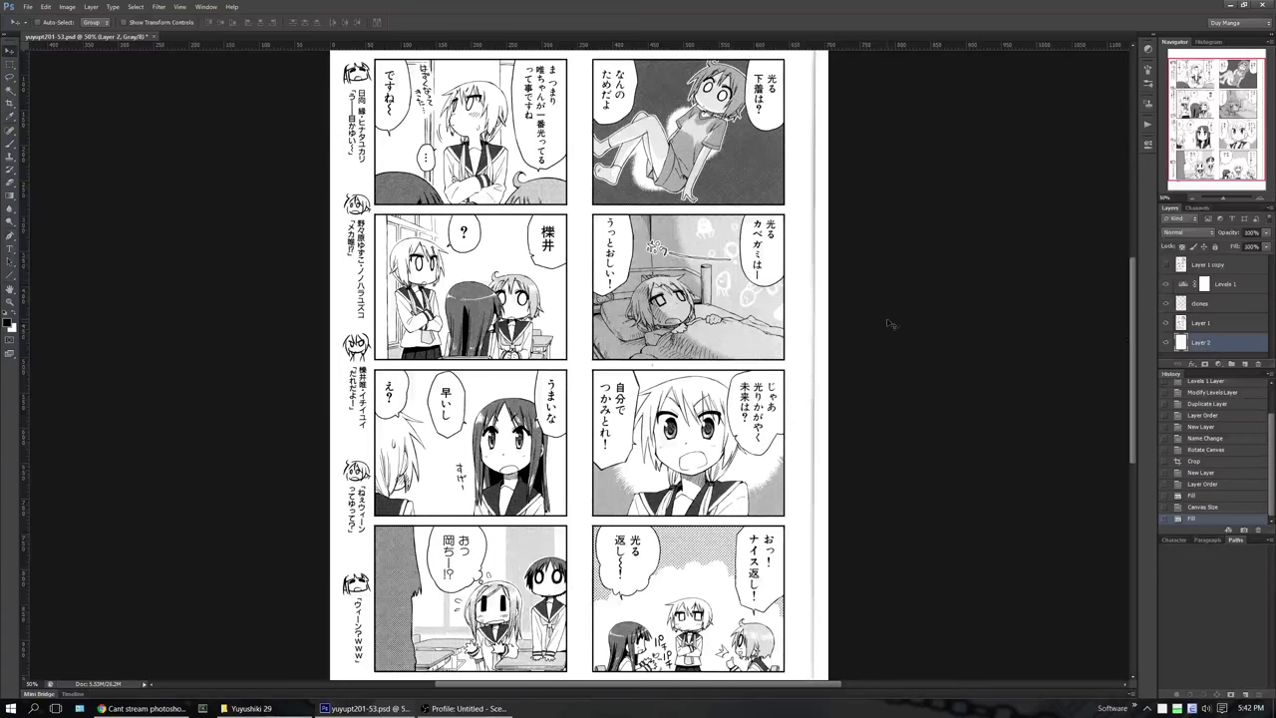
# On the clones layer, marquee-select the outer margins on all four sides of the page, leaving out the page number
pyautogui.scroll(-3, 890, 323)
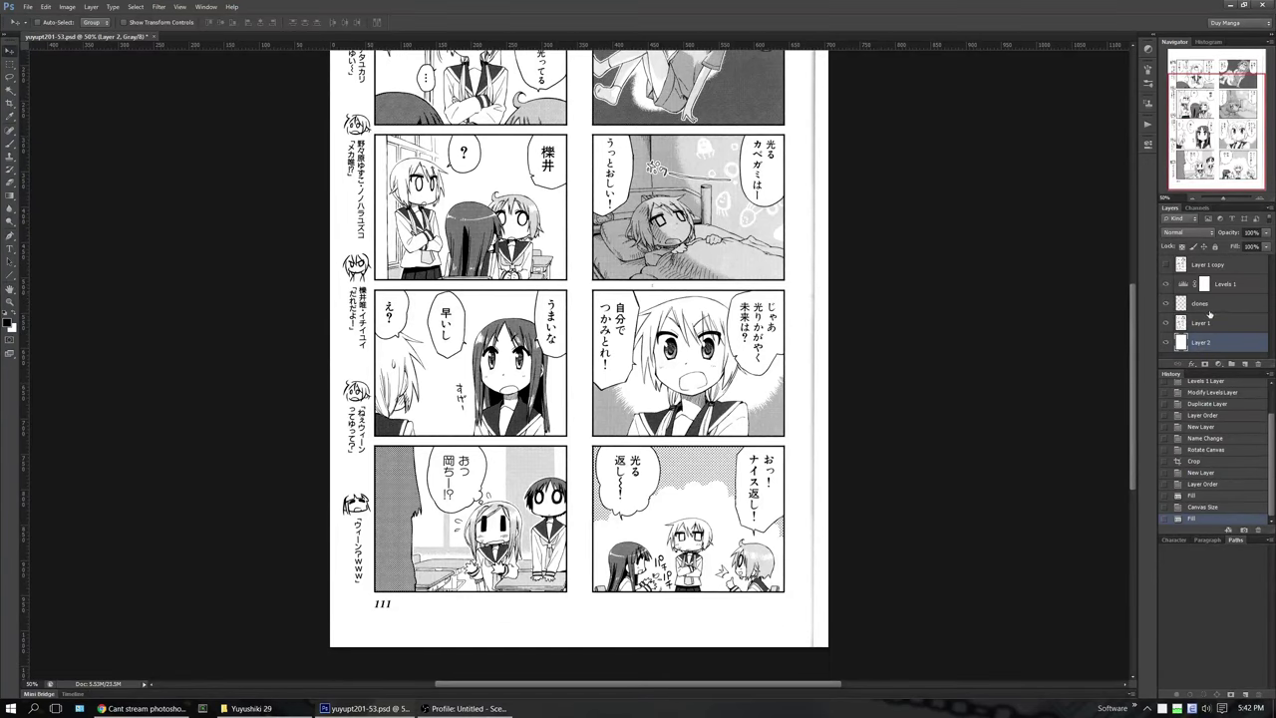
pyautogui.click(1207, 304)
pyautogui.press('m')
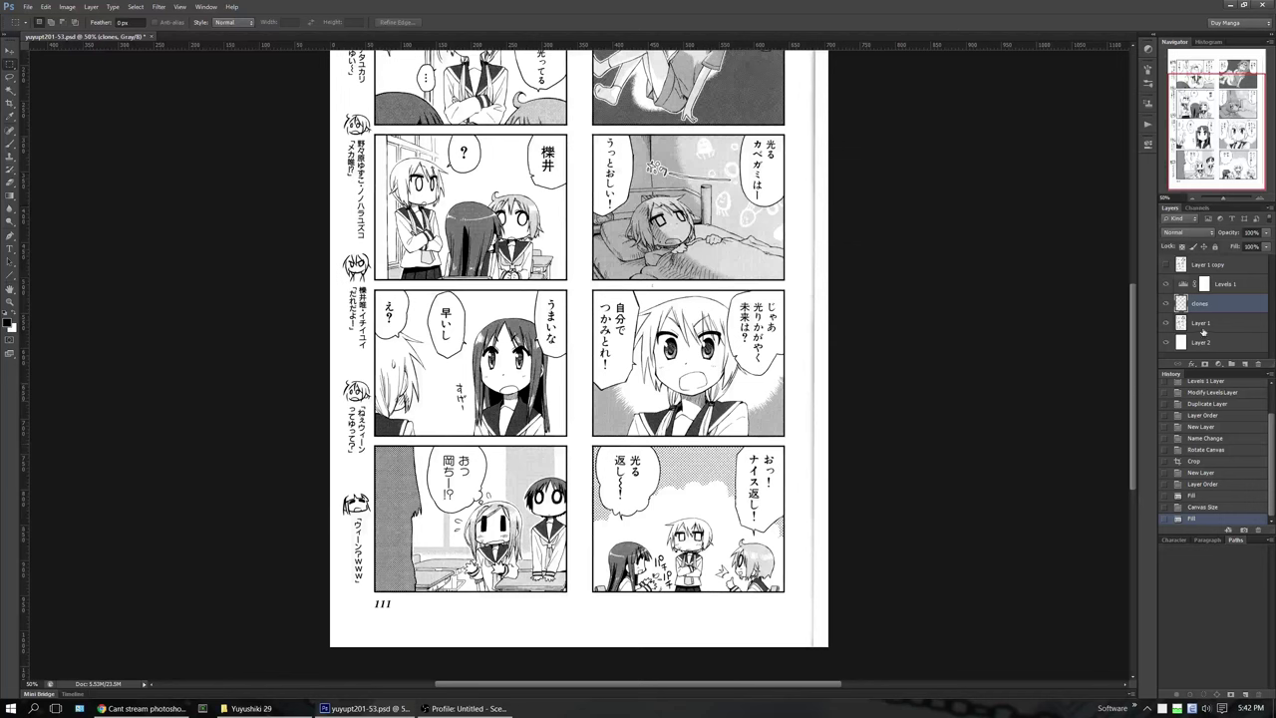
pyautogui.moveTo(854, 654); pyautogui.dragTo(395, 596)
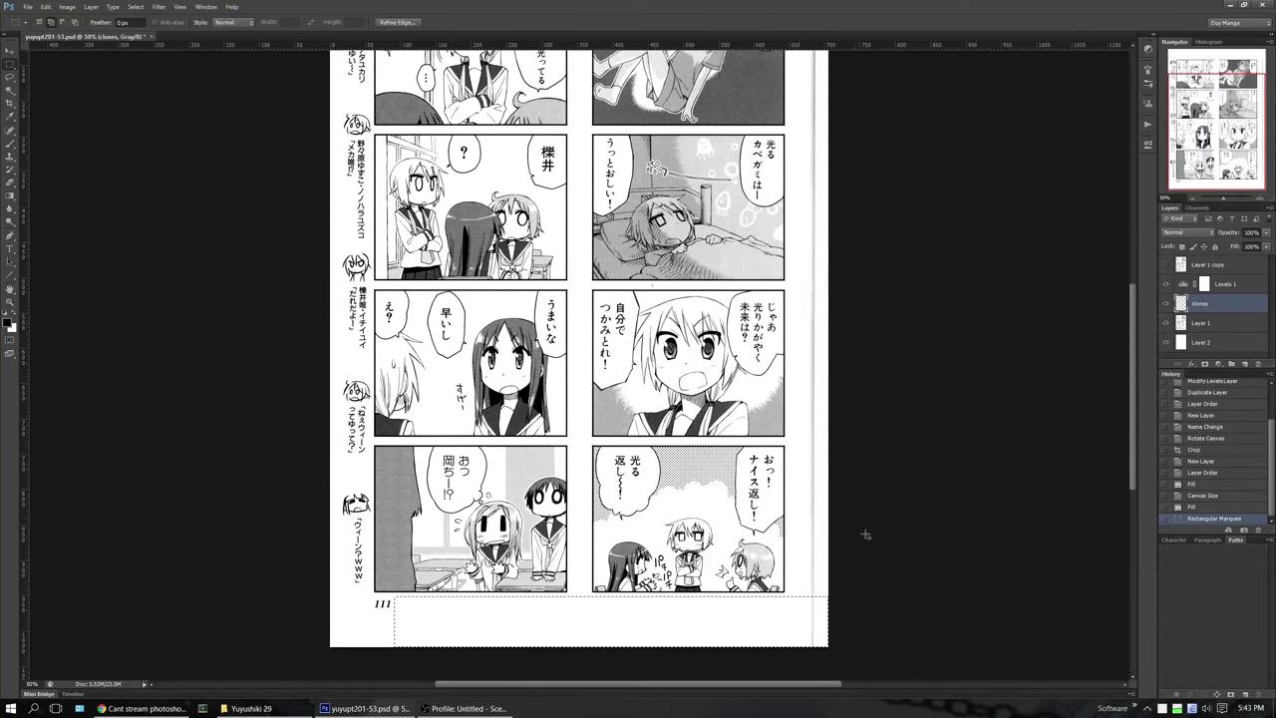
pyautogui.moveTo(851, 648); pyautogui.dragTo(802, 52)
pyautogui.moveTo(296, 100); pyautogui.dragTo(900, 175)
pyautogui.scroll(-3, 877, 180)
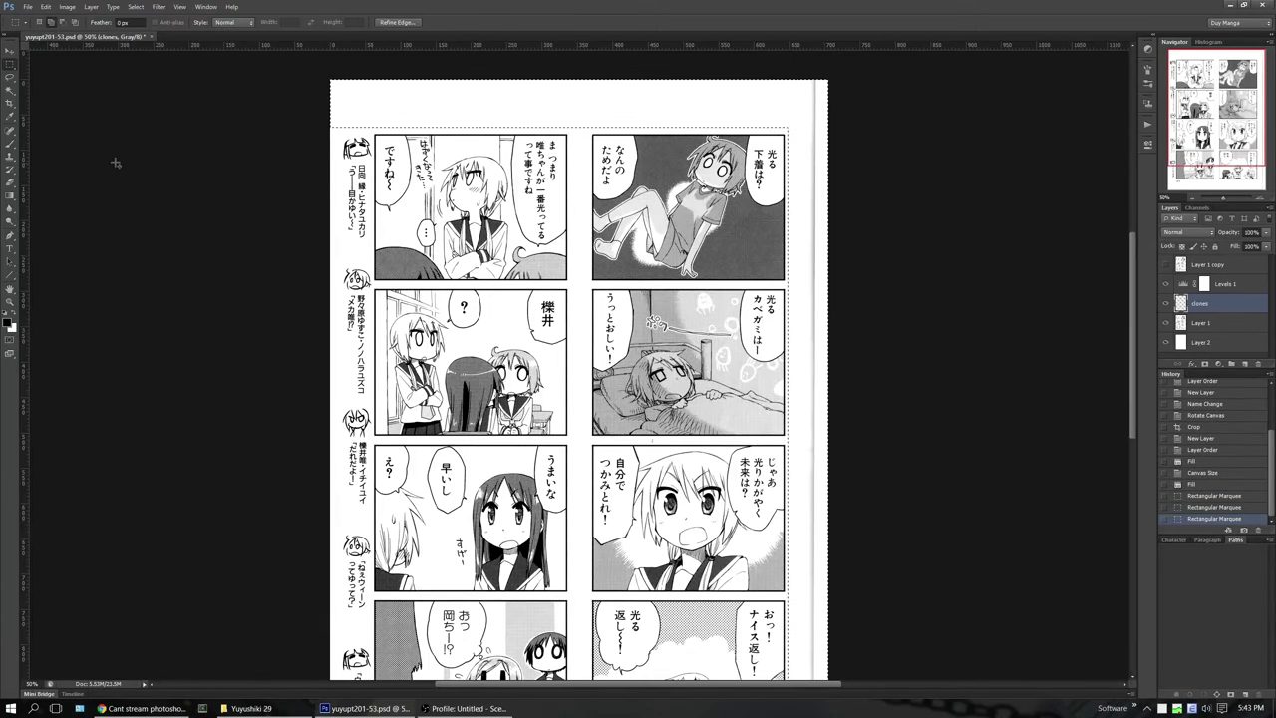
pyautogui.moveTo(297, 64); pyautogui.dragTo(336, 169)
pyautogui.scroll(3, 336, 170)
pyautogui.scroll(5, 336, 171)
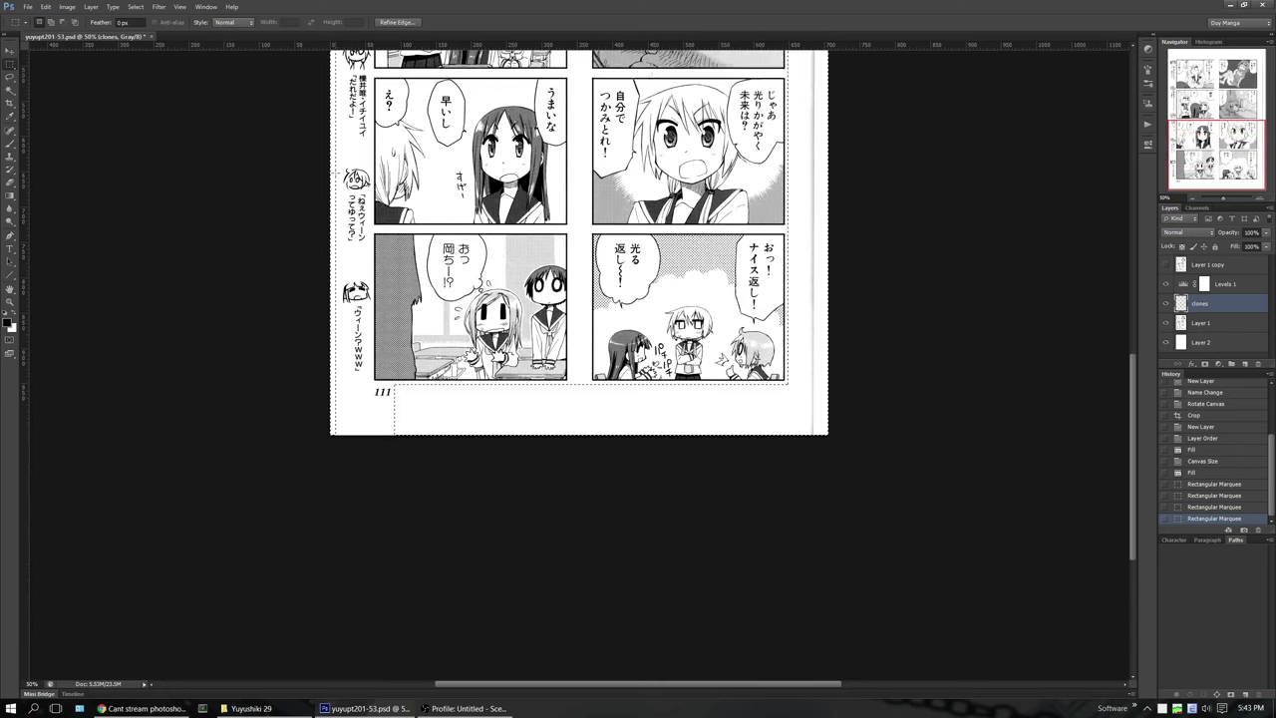
pyautogui.moveTo(279, 480); pyautogui.dragTo(426, 439)
# Add the lower three vertical side captions to the selection, leaving the small character faces unselected
pyautogui.scroll(1, 425, 439)
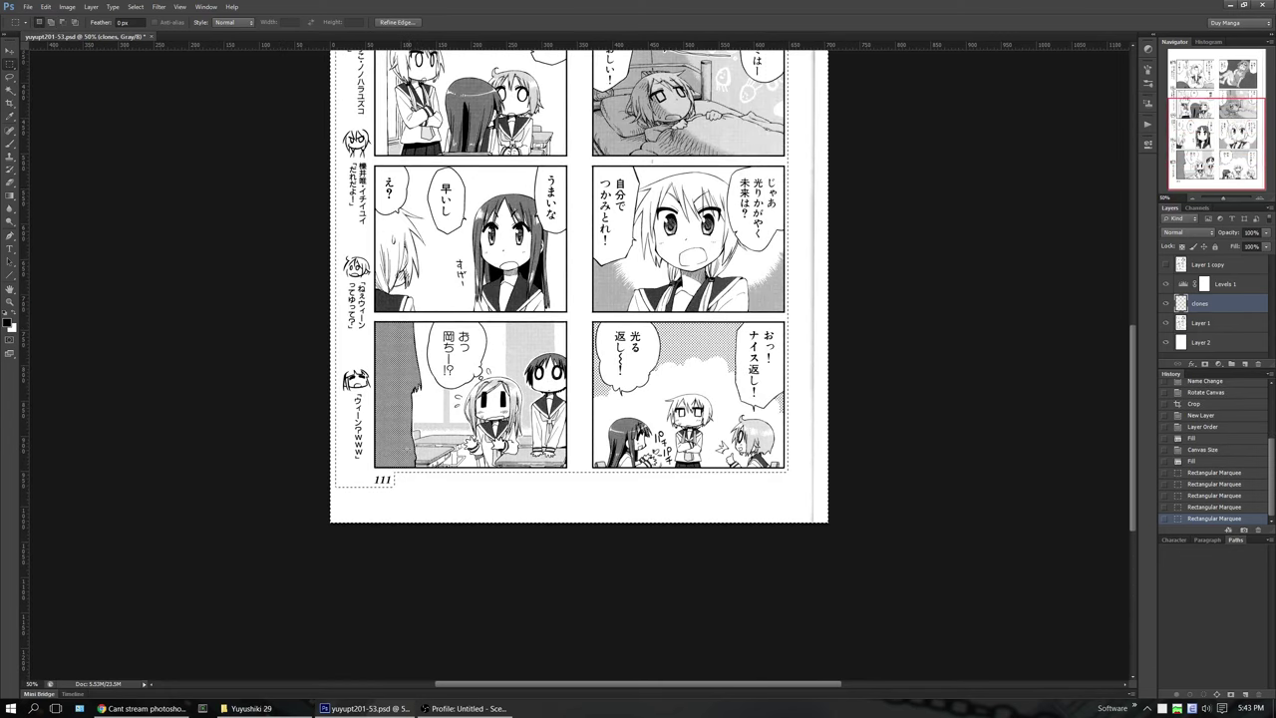
pyautogui.moveTo(363, 392); pyautogui.dragTo(370, 549)
pyautogui.scroll(1, 319, 479)
pyautogui.moveTo(369, 540); pyautogui.dragTo(352, 424)
pyautogui.scroll(1, 336, 509)
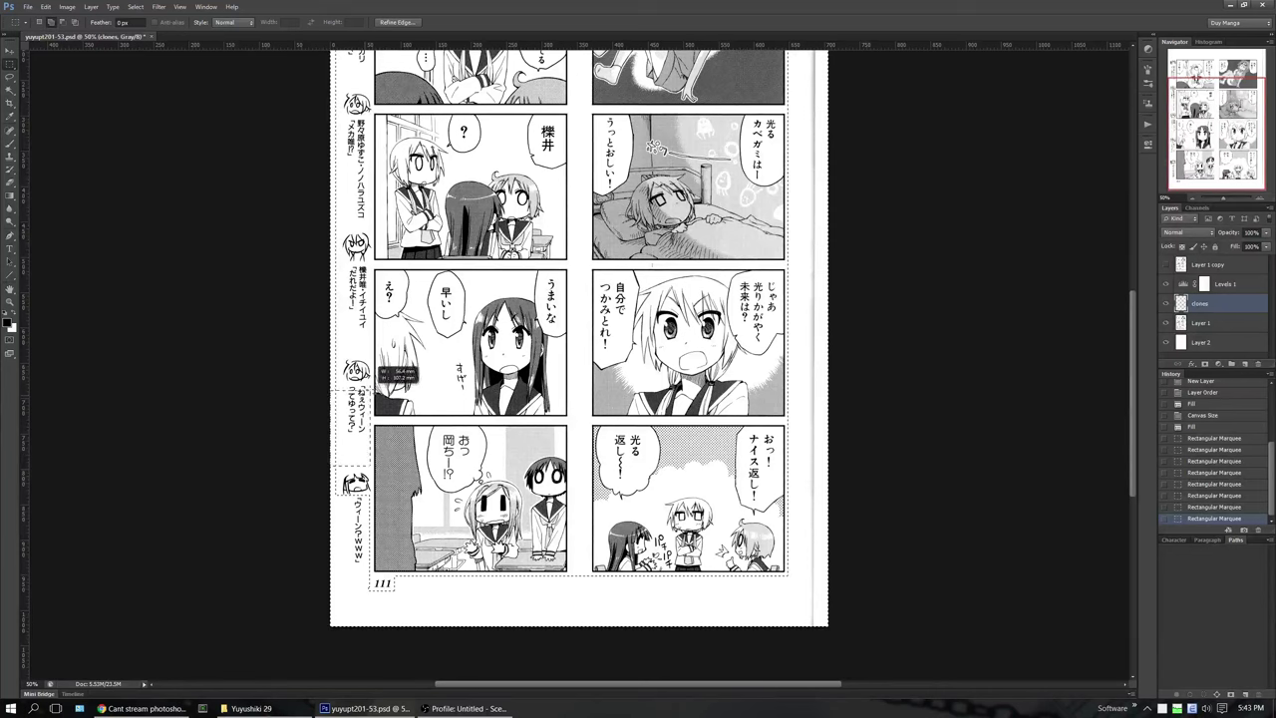
pyautogui.moveTo(370, 361); pyautogui.dragTo(296, 345)
pyautogui.scroll(2, 305, 339)
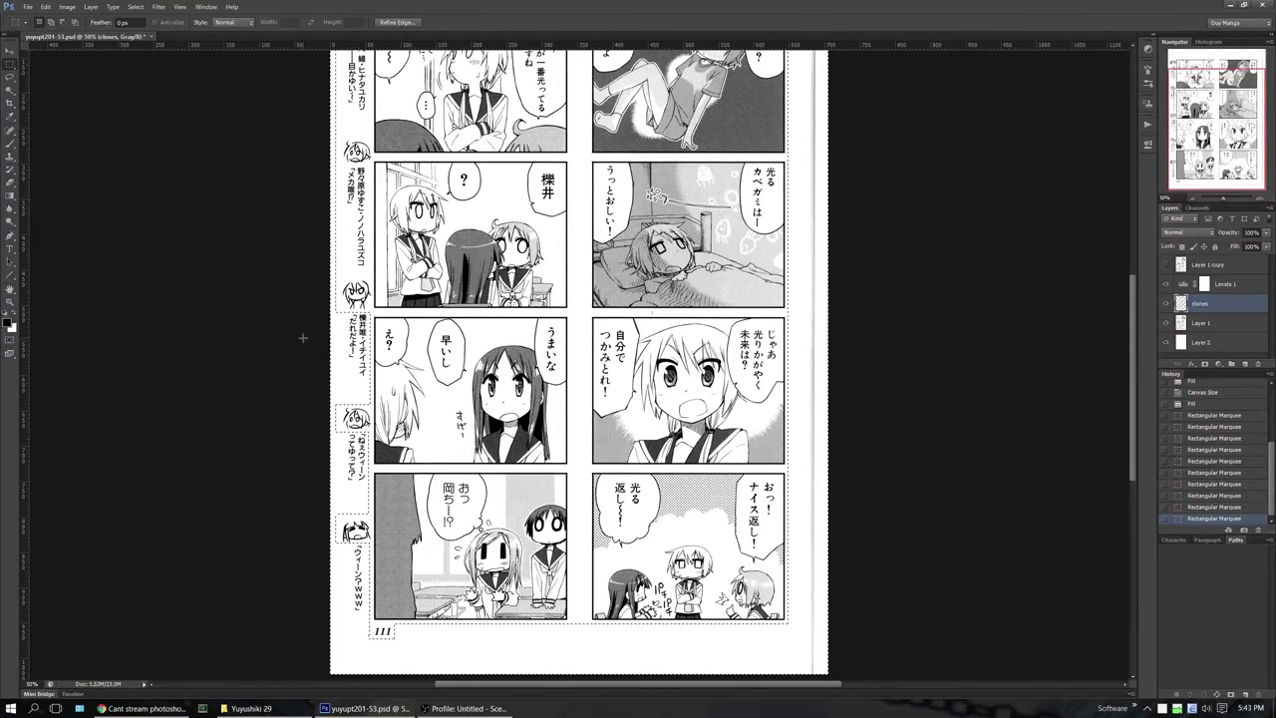
# Add the upper two side captions and the stray speck below the second right-column panel to the selection
pyautogui.scroll(2, 305, 331)
pyautogui.moveTo(371, 313); pyautogui.dragTo(296, 425)
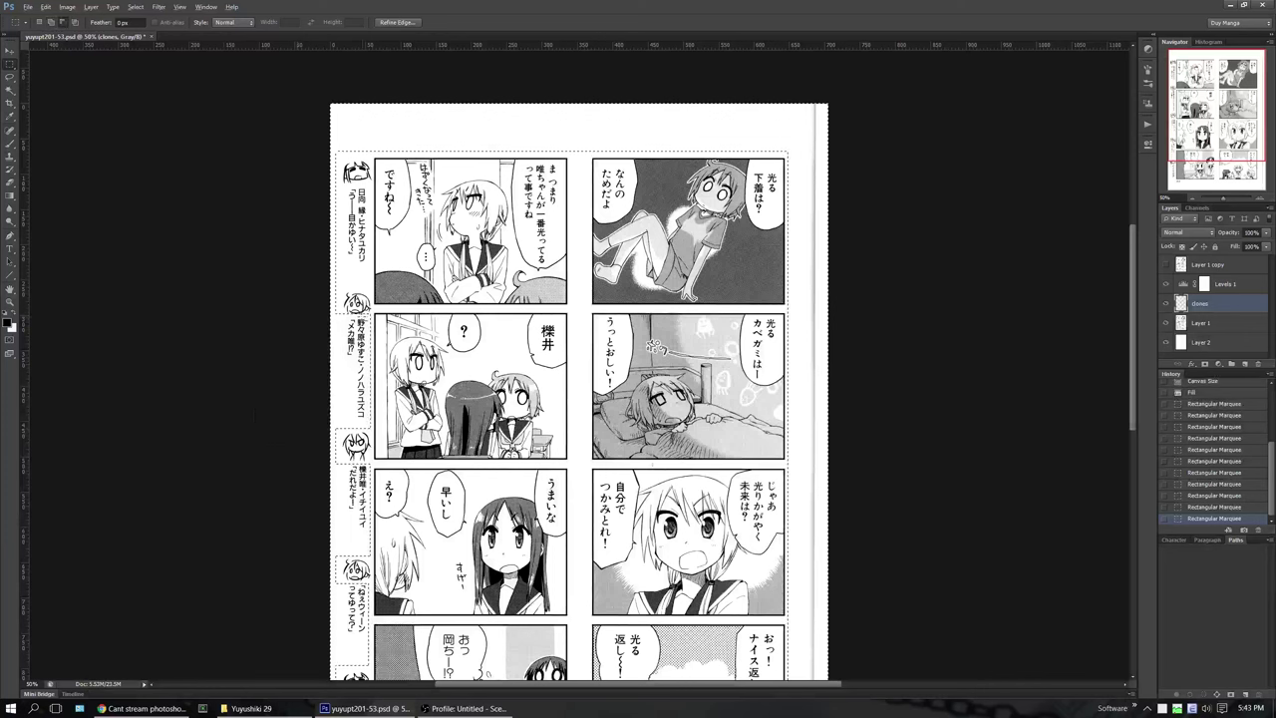
pyautogui.moveTo(338, 306); pyautogui.dragTo(324, 316)
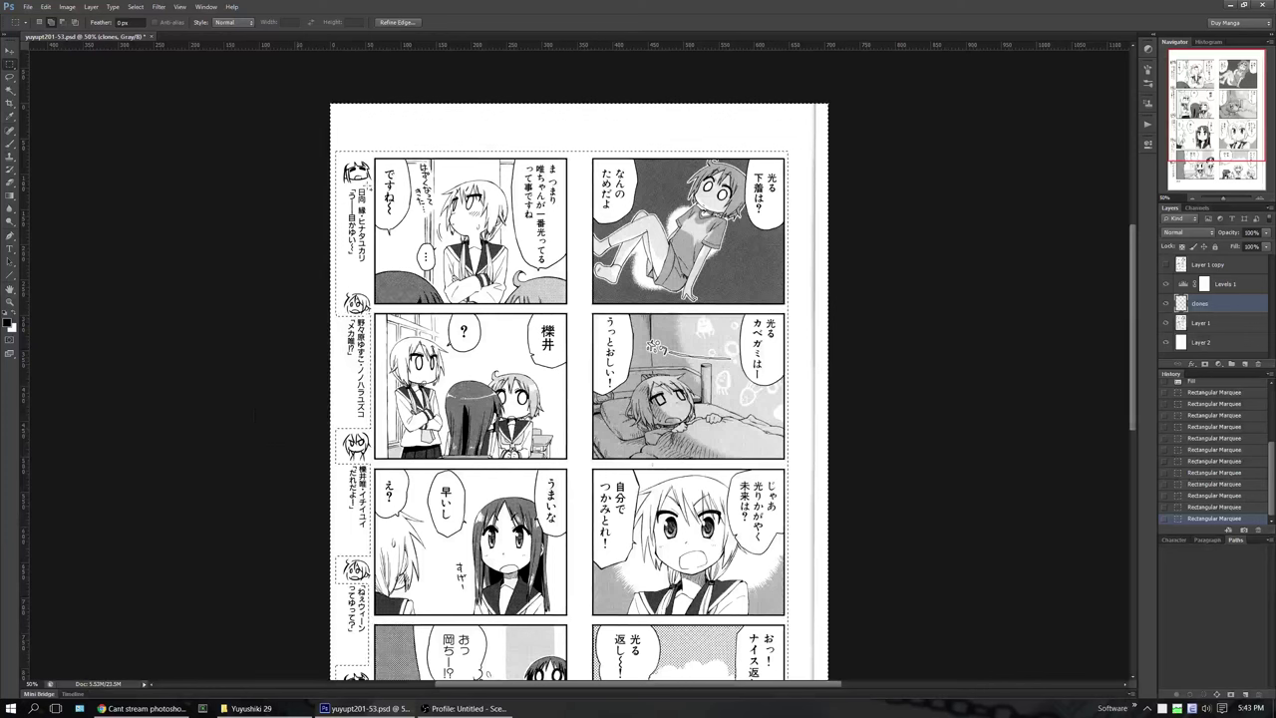
pyautogui.moveTo(367, 186); pyautogui.dragTo(318, 281)
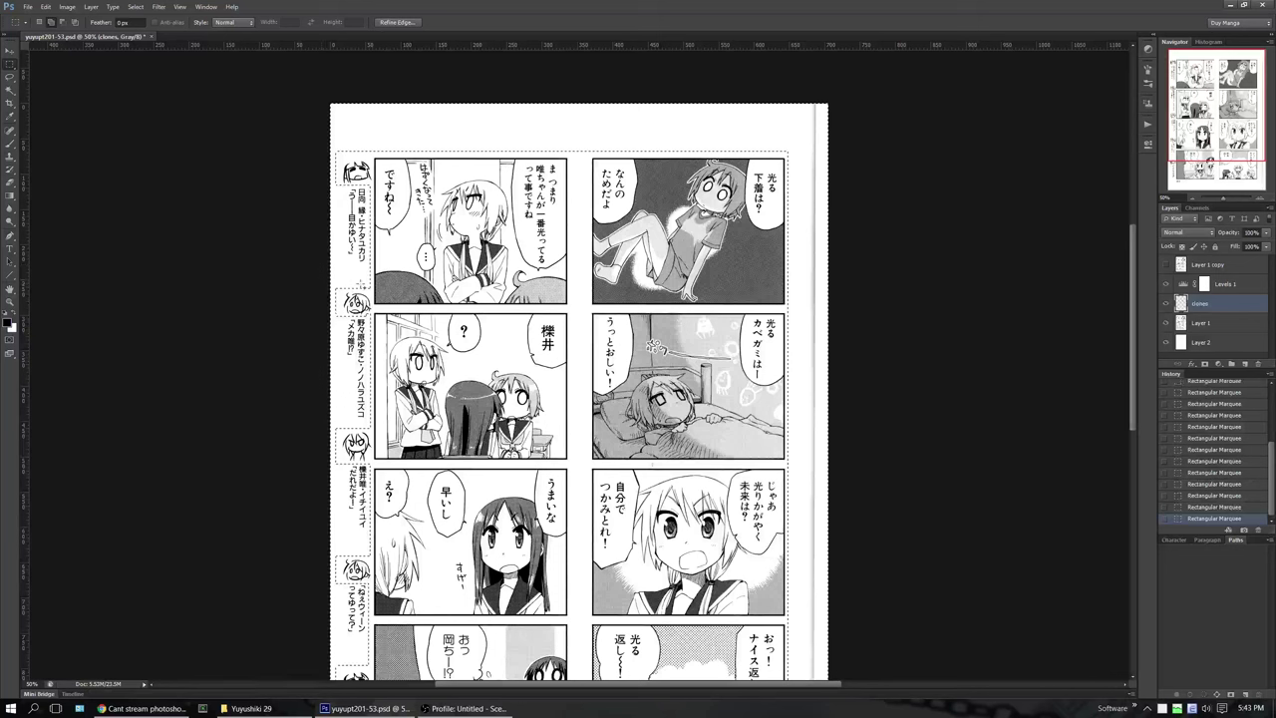
pyautogui.moveTo(646, 462); pyautogui.dragTo(663, 467)
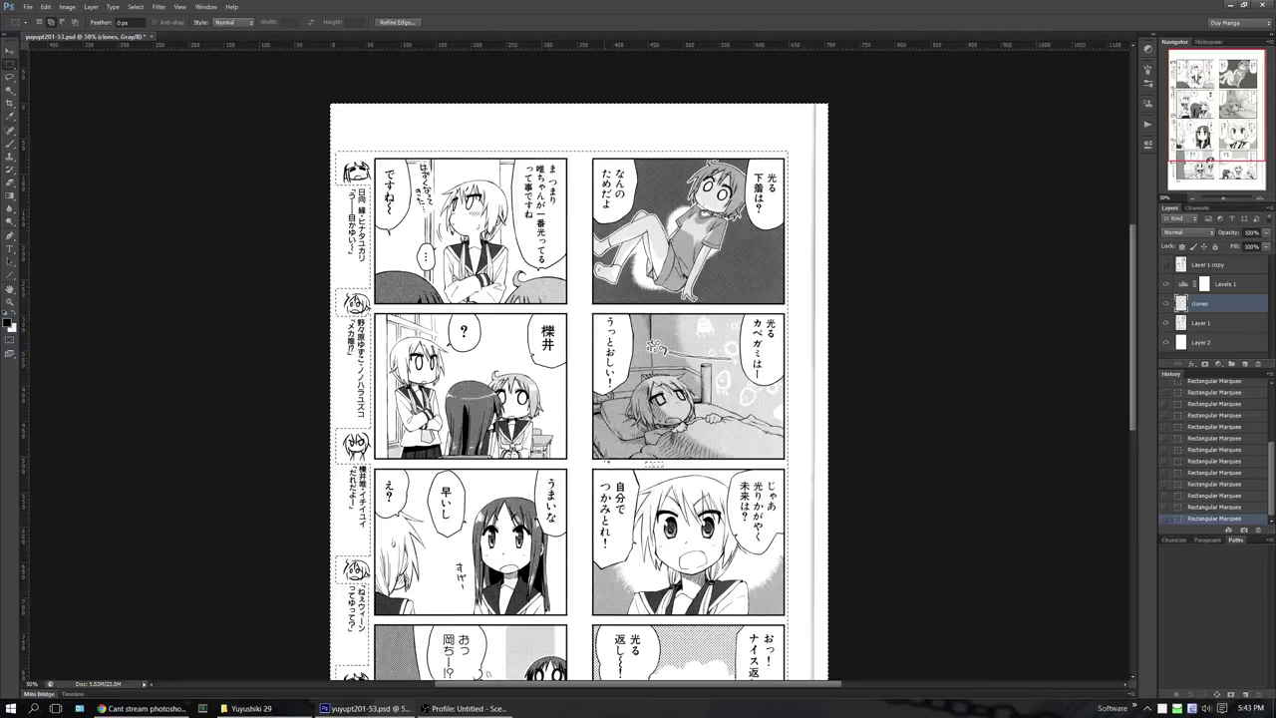
# Fill the selected margins, captions and speck with the background color in Normal mode, and deselect
pyautogui.hotkey('shift', 'BackSpace')
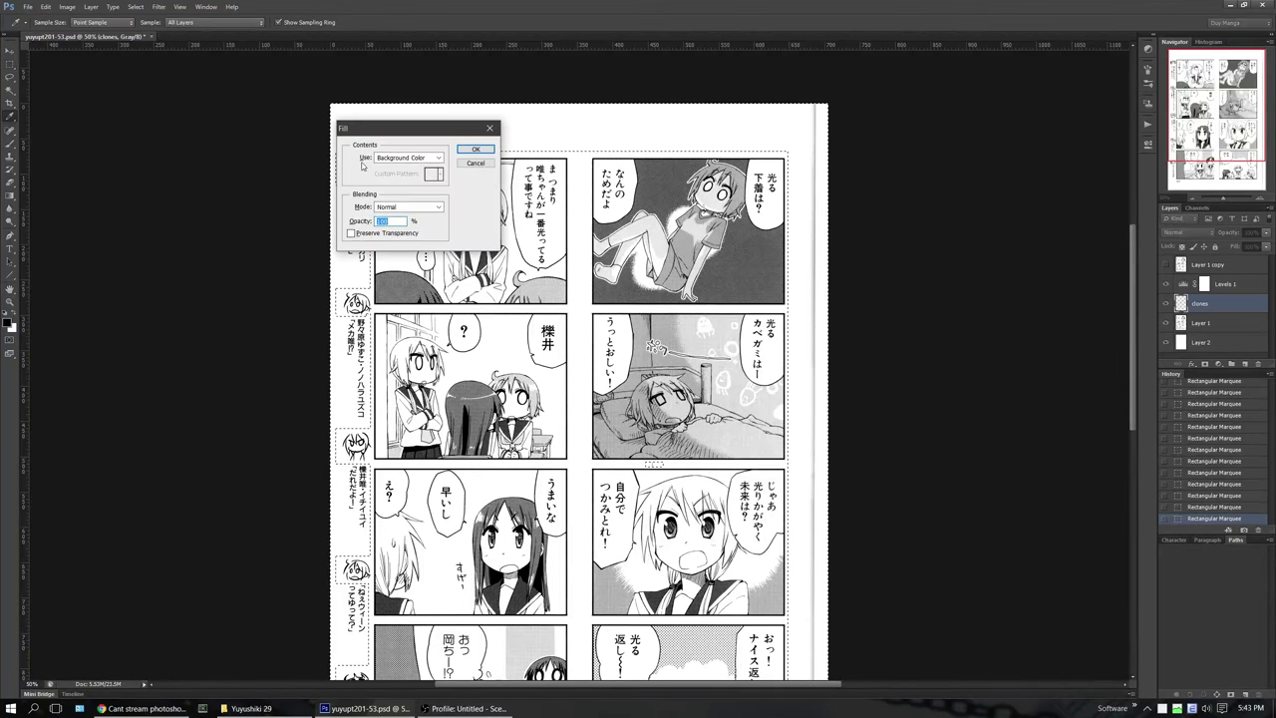
pyautogui.click(474, 150)
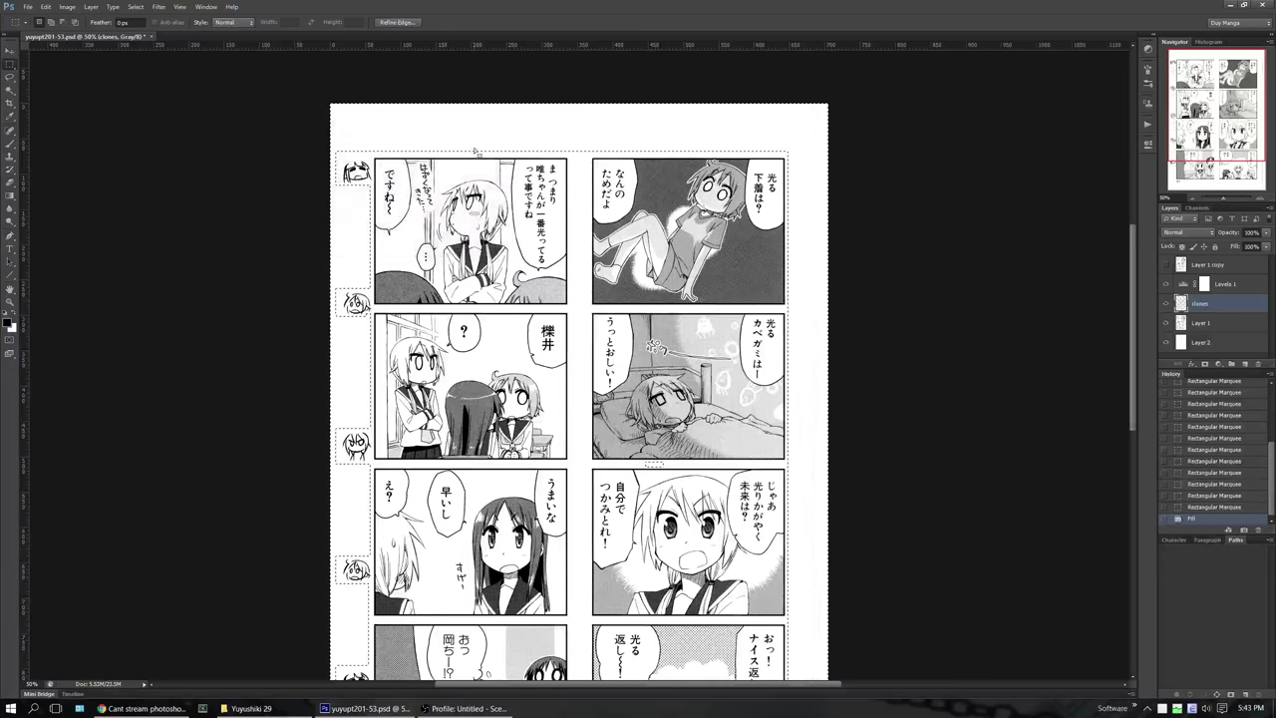
pyautogui.hotkey('ctrl', 'd')
# Marquee-select the speech bubble text in the top three panels of the right column
pyautogui.scroll(-3, 578, 388)
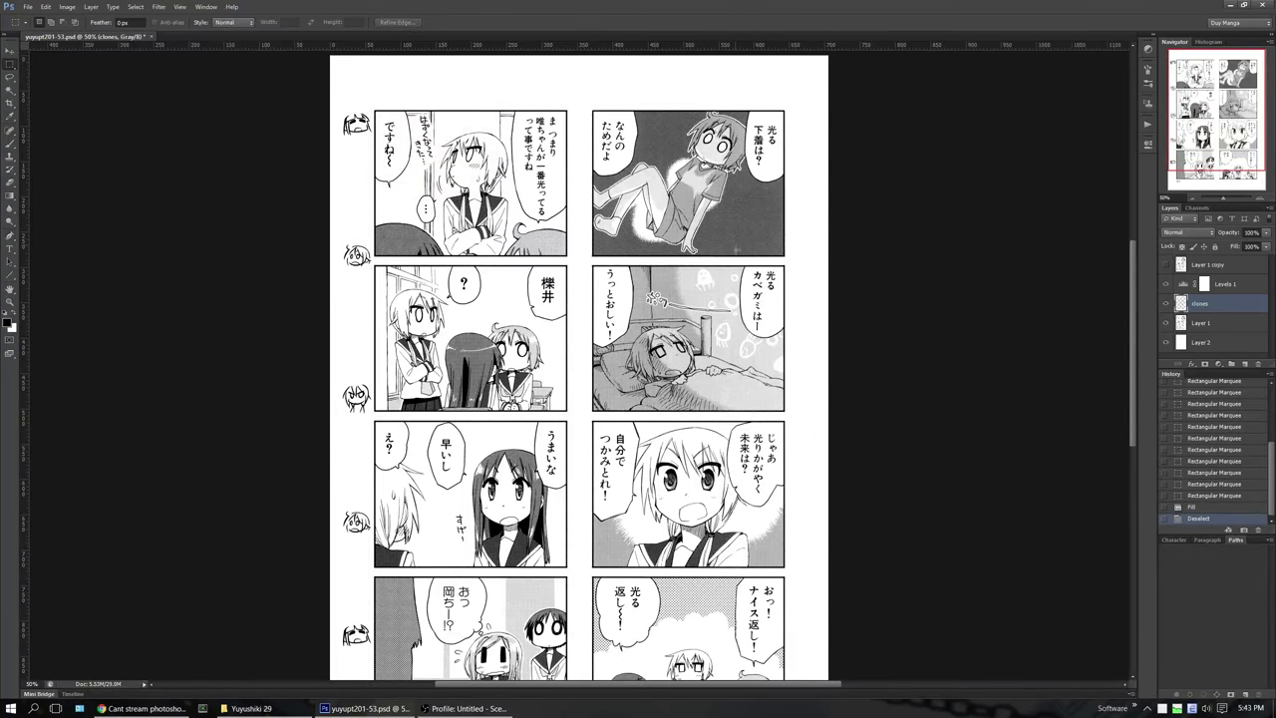
pyautogui.scroll(-1, 578, 359)
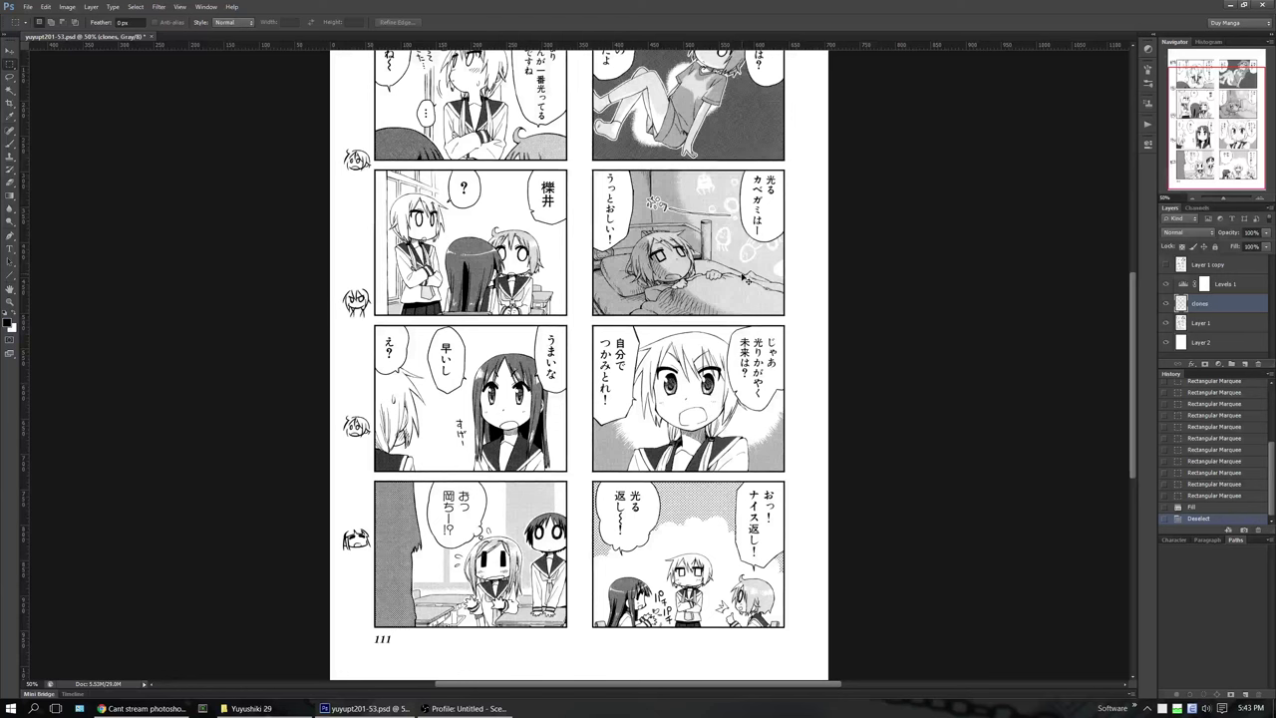
pyautogui.scroll(3, 786, 263)
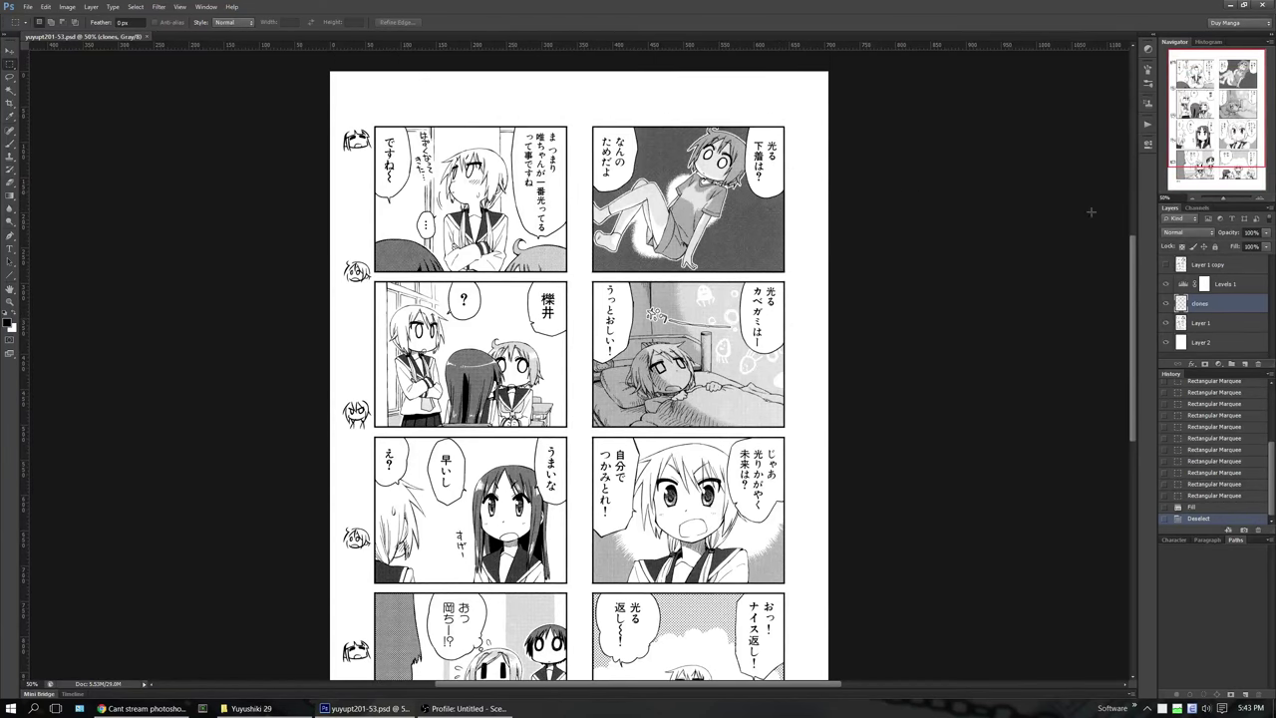
pyautogui.moveTo(778, 141); pyautogui.dragTo(597, 139)
pyautogui.moveTo(750, 286); pyautogui.dragTo(768, 333)
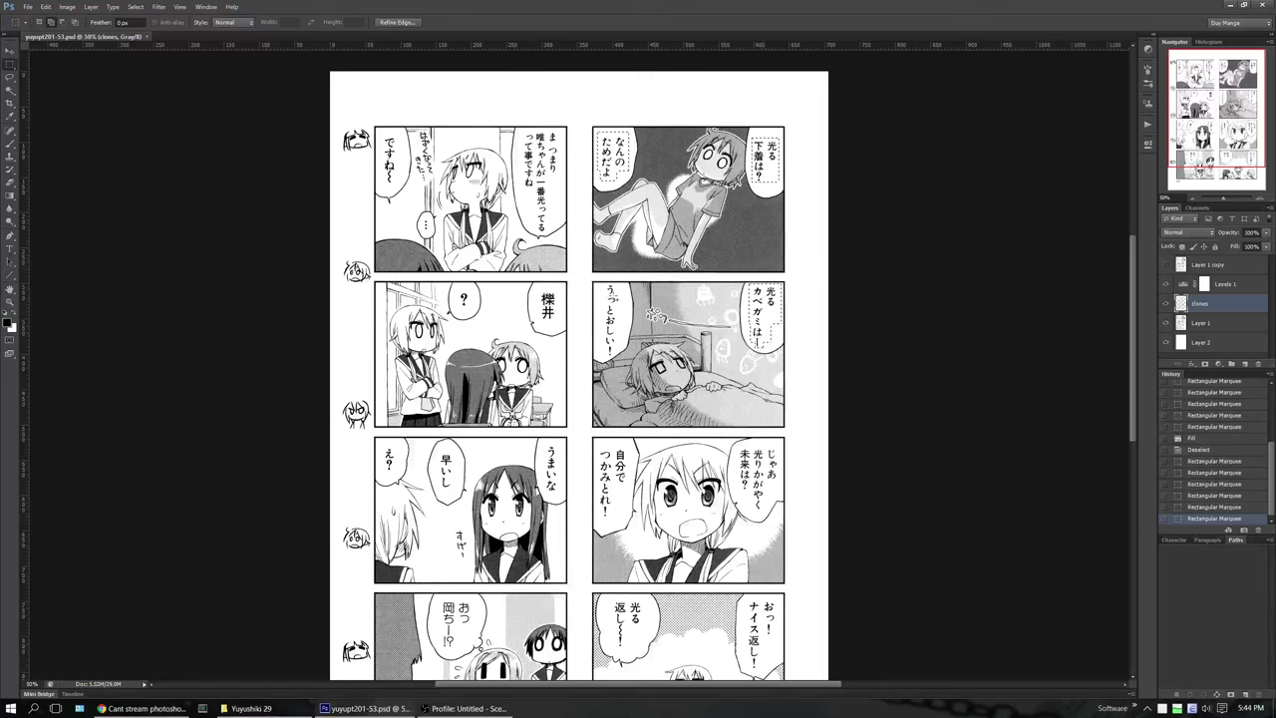
pyautogui.moveTo(620, 286); pyautogui.dragTo(598, 336)
pyautogui.moveTo(779, 445); pyautogui.dragTo(765, 513)
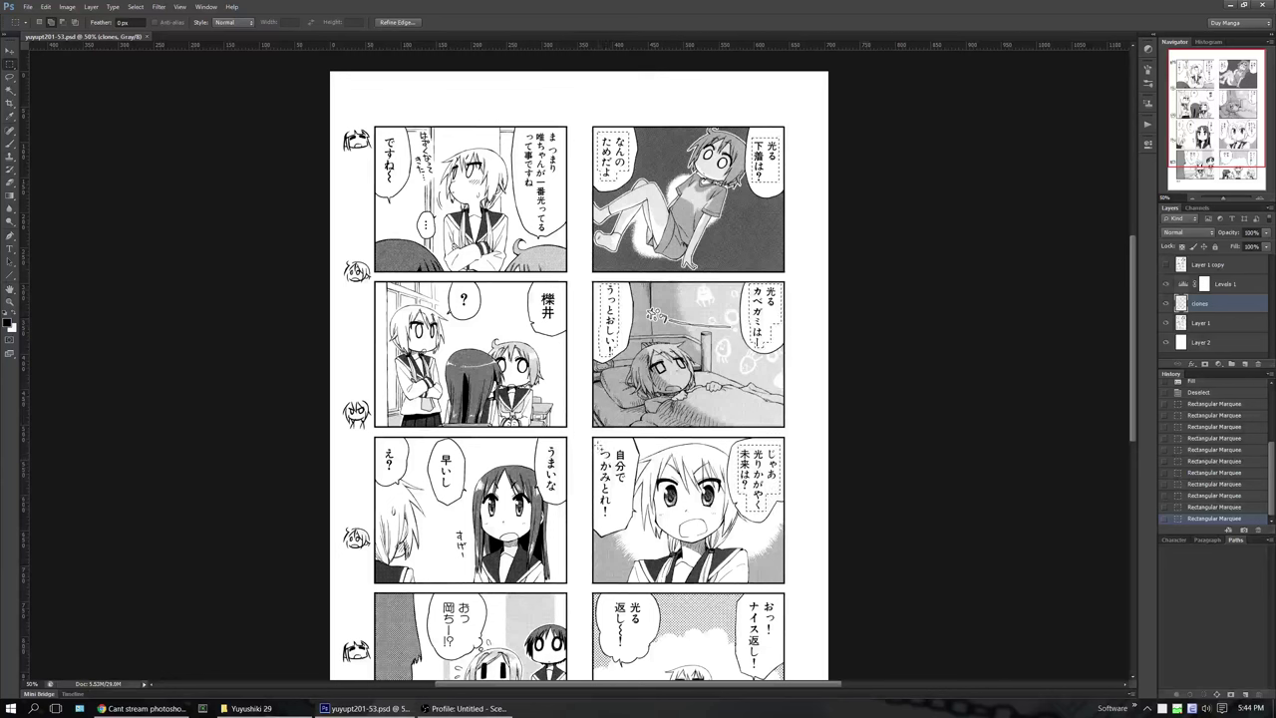
pyautogui.moveTo(598, 445); pyautogui.dragTo(614, 515)
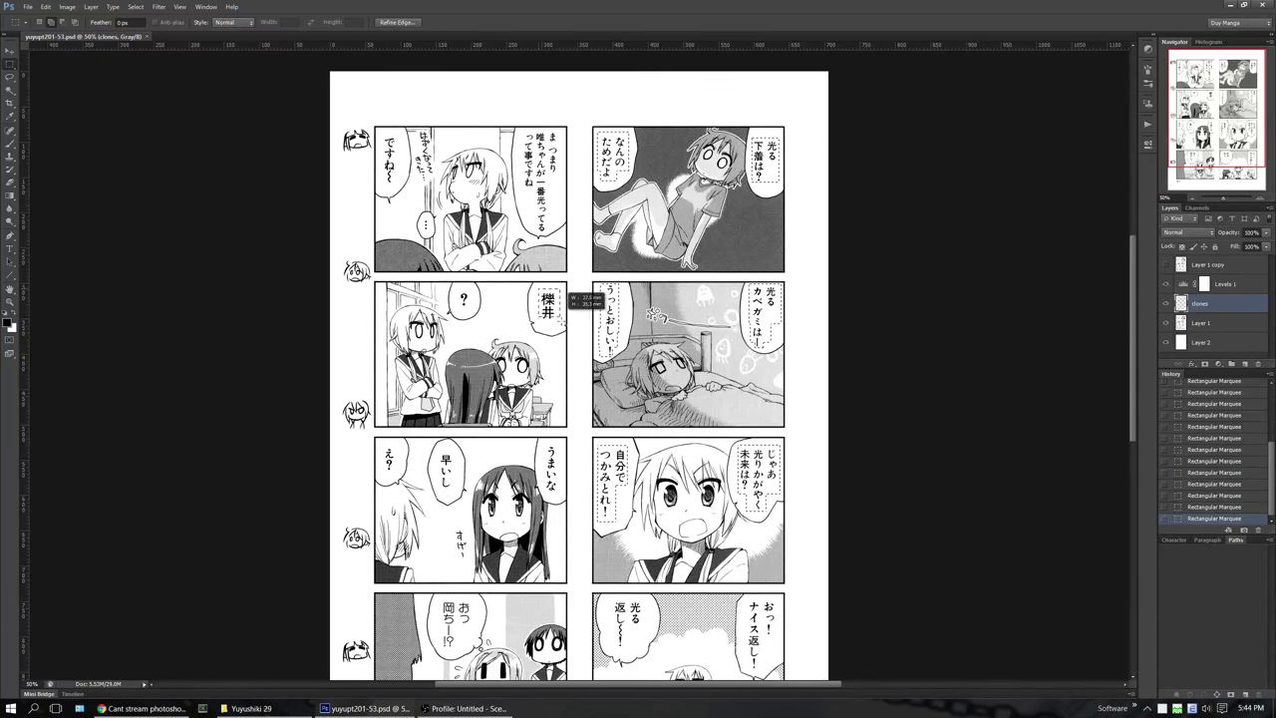
# Add the speech bubble text in the top two panels of the left column to the selection
pyautogui.moveTo(455, 288); pyautogui.dragTo(474, 310)
pyautogui.moveTo(549, 131); pyautogui.dragTo(538, 221)
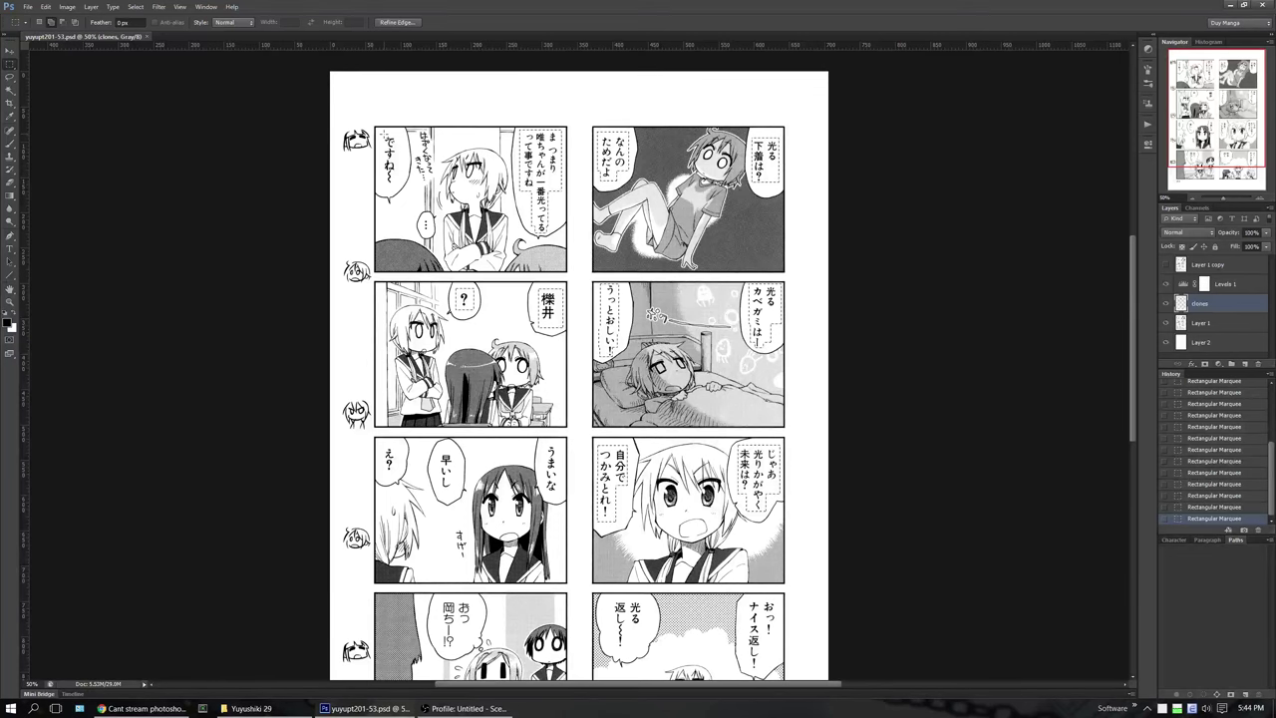
pyautogui.moveTo(385, 134); pyautogui.dragTo(433, 237)
# Add the bubble text and small handwriting of the left column's third panel, plus both bottom panels' bubble text, to the selection
pyautogui.scroll(-5, 475, 270)
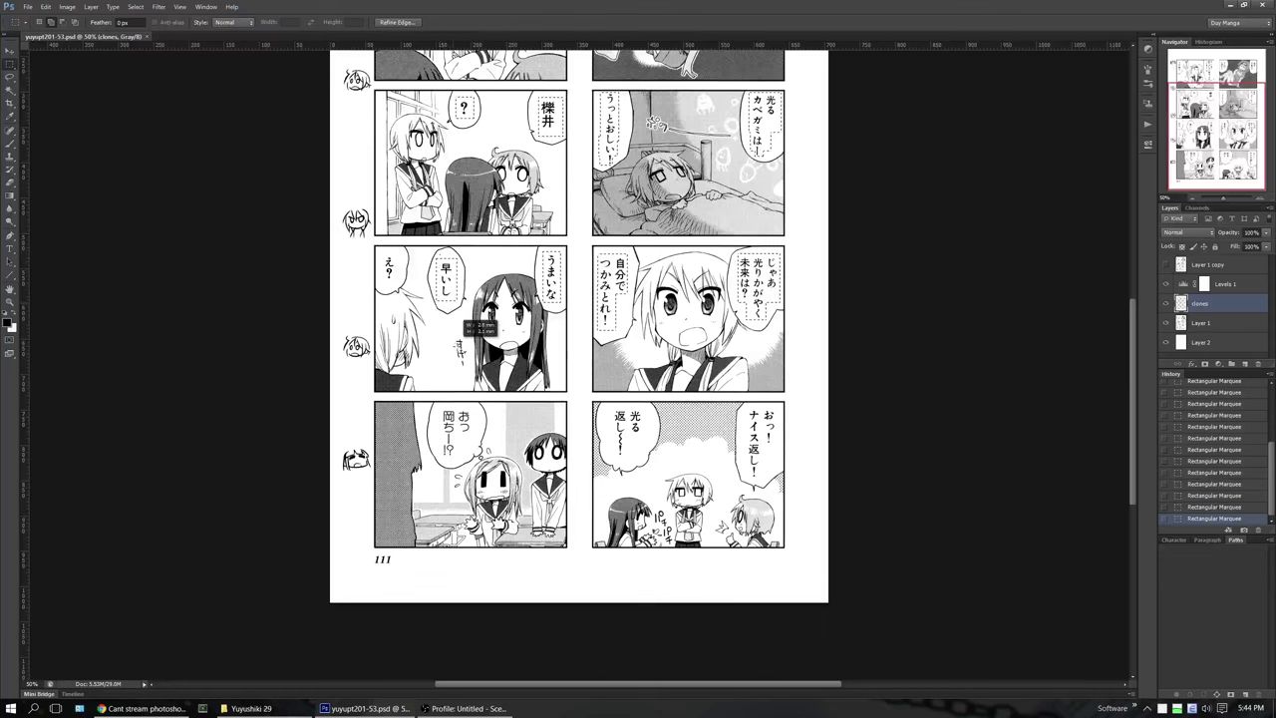
pyautogui.moveTo(453, 338); pyautogui.dragTo(470, 368)
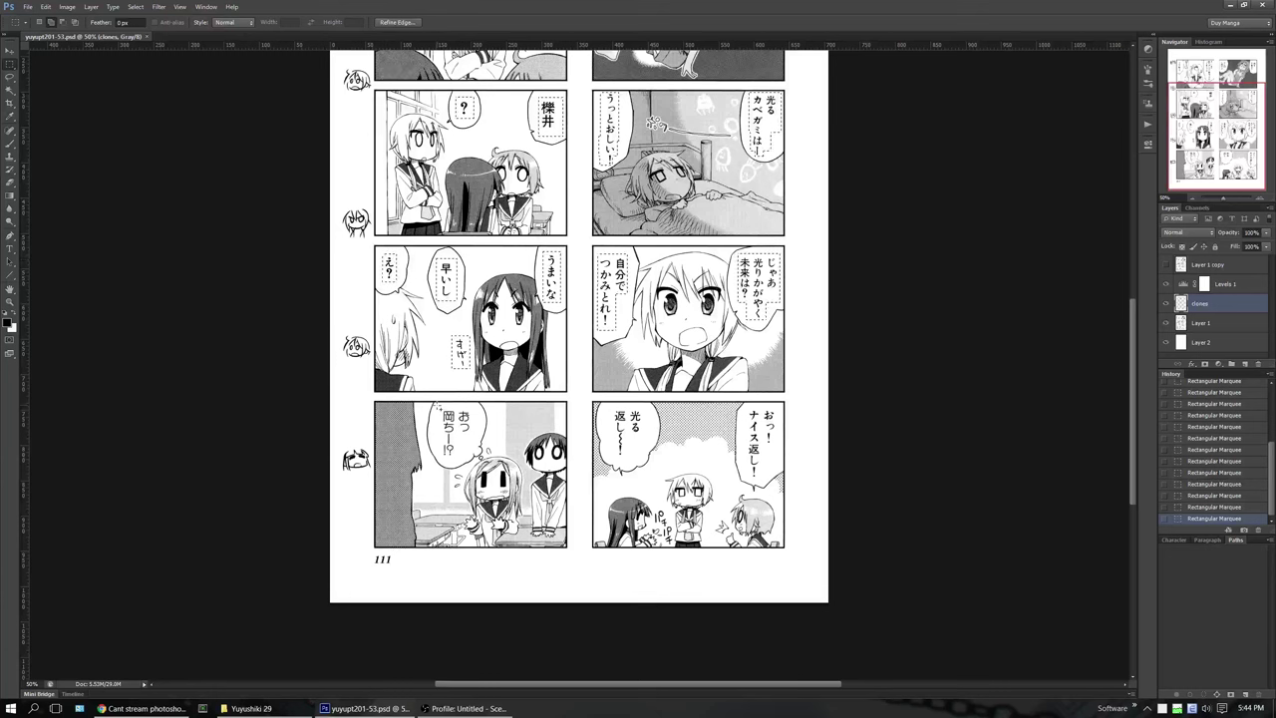
pyautogui.moveTo(437, 404); pyautogui.dragTo(459, 432)
pyautogui.moveTo(610, 406); pyautogui.dragTo(626, 457)
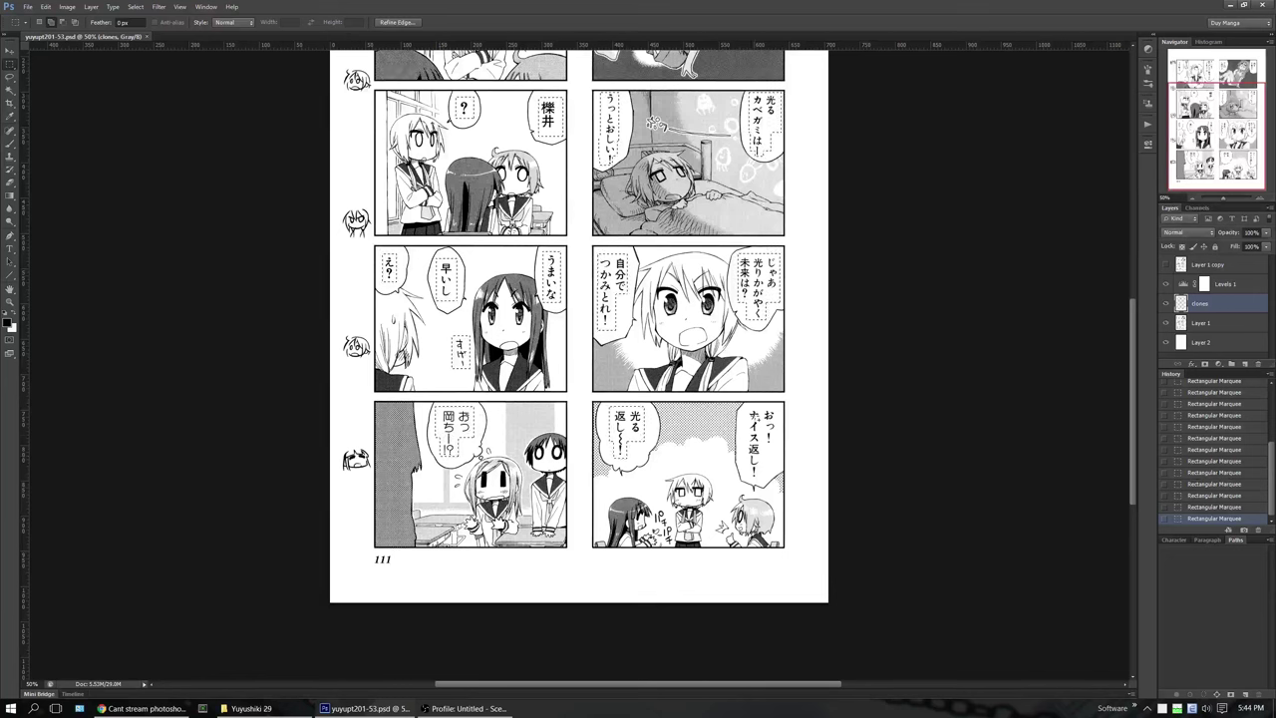
pyautogui.moveTo(746, 407); pyautogui.dragTo(778, 453)
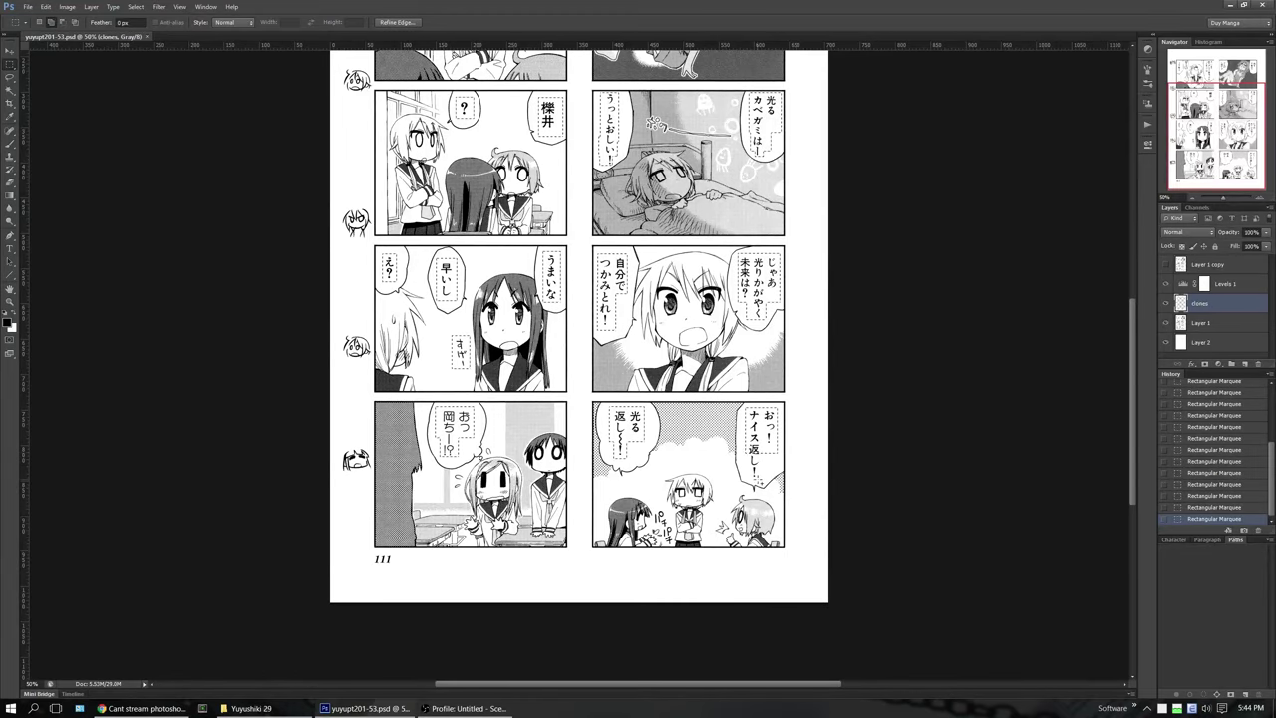
# Fill the selected bubble text on the clones layer with the background color in Normal mode, and deselect
pyautogui.hotkey('shift', 'F5')
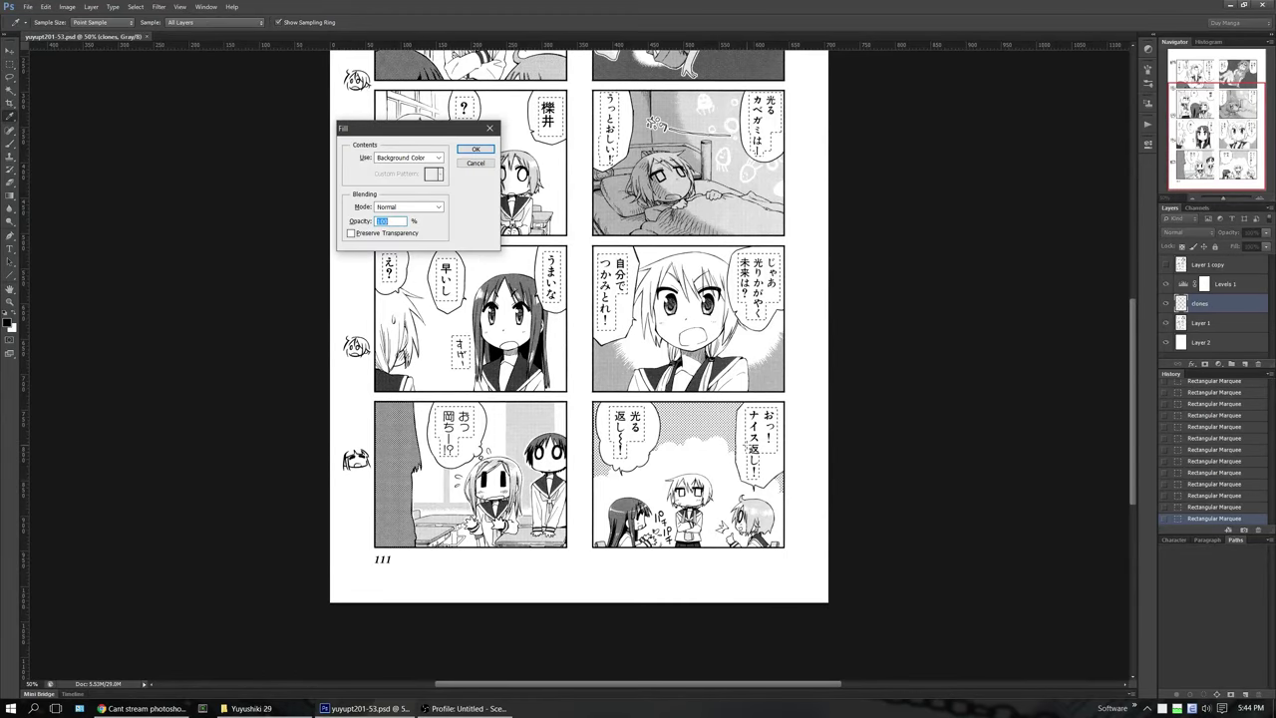
pyautogui.press('Return')
pyautogui.hotkey('ctrl', 'd')
pyautogui.press('z')
pyautogui.moveTo(647, 502); pyautogui.dragTo(725, 527)
pyautogui.press('m')
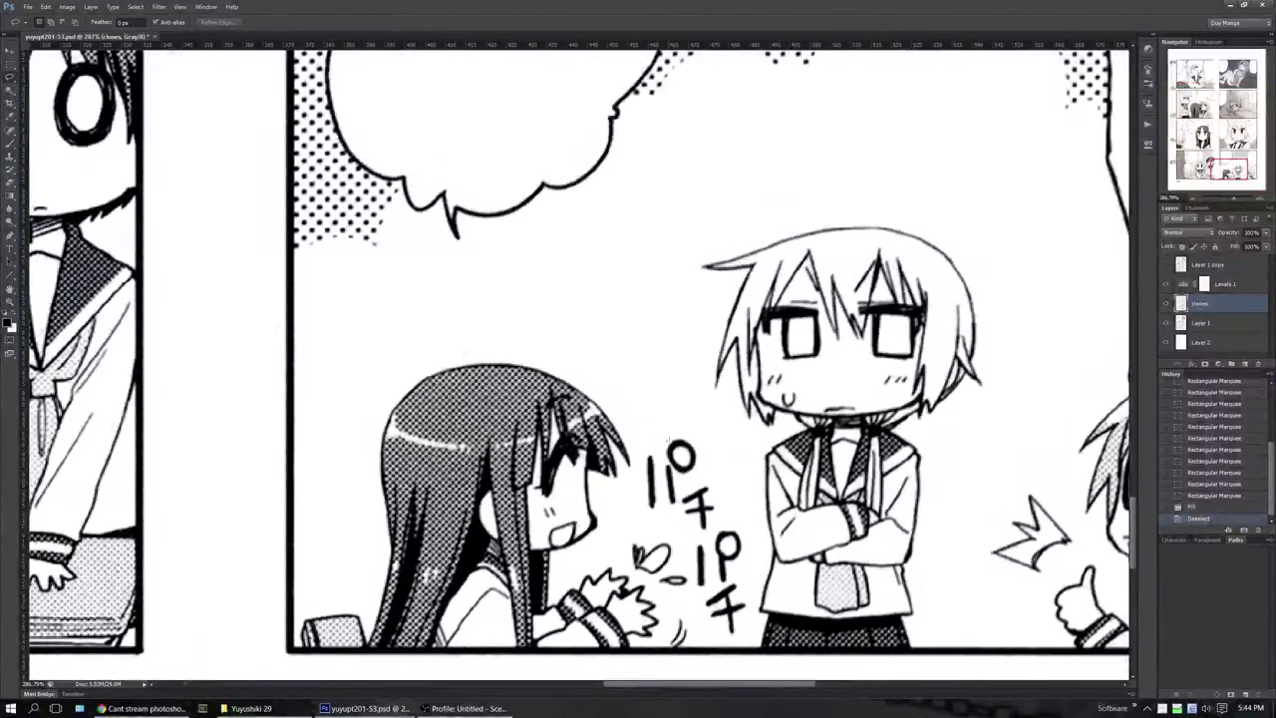
pyautogui.moveTo(658, 394); pyautogui.dragTo(678, 410)
pyautogui.press('Return')
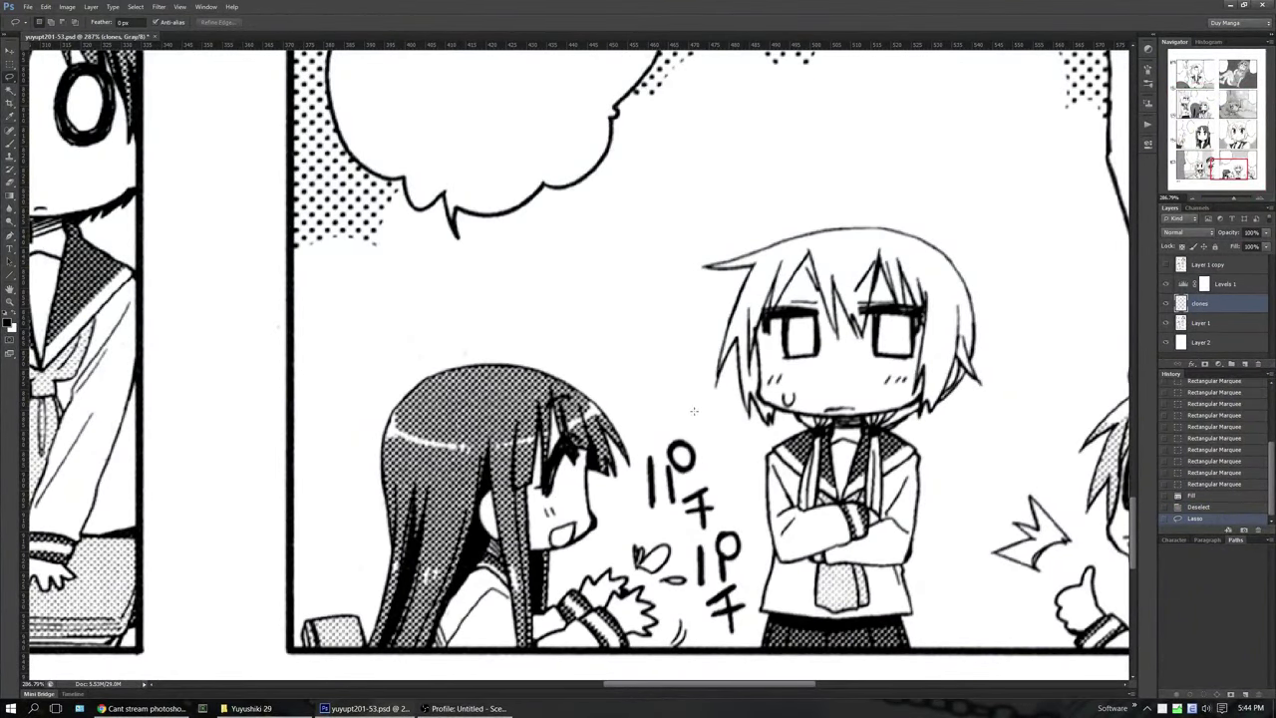
pyautogui.click(678, 403)
pyautogui.press('Return')
# Outline the handwritten sound effects between the long-haired girl and the arms-crossed character with the Polygonal Lasso
pyautogui.click(10, 77)
pyautogui.click(62, 85)
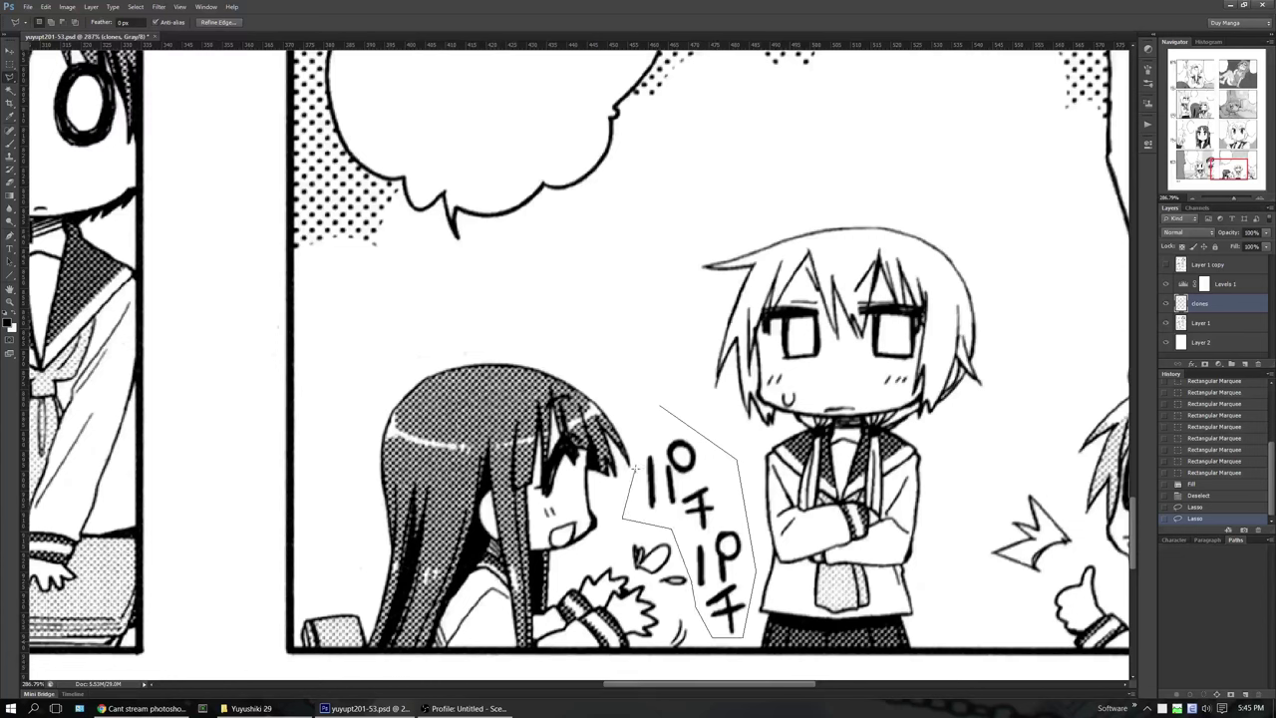
pyautogui.click(653, 420)
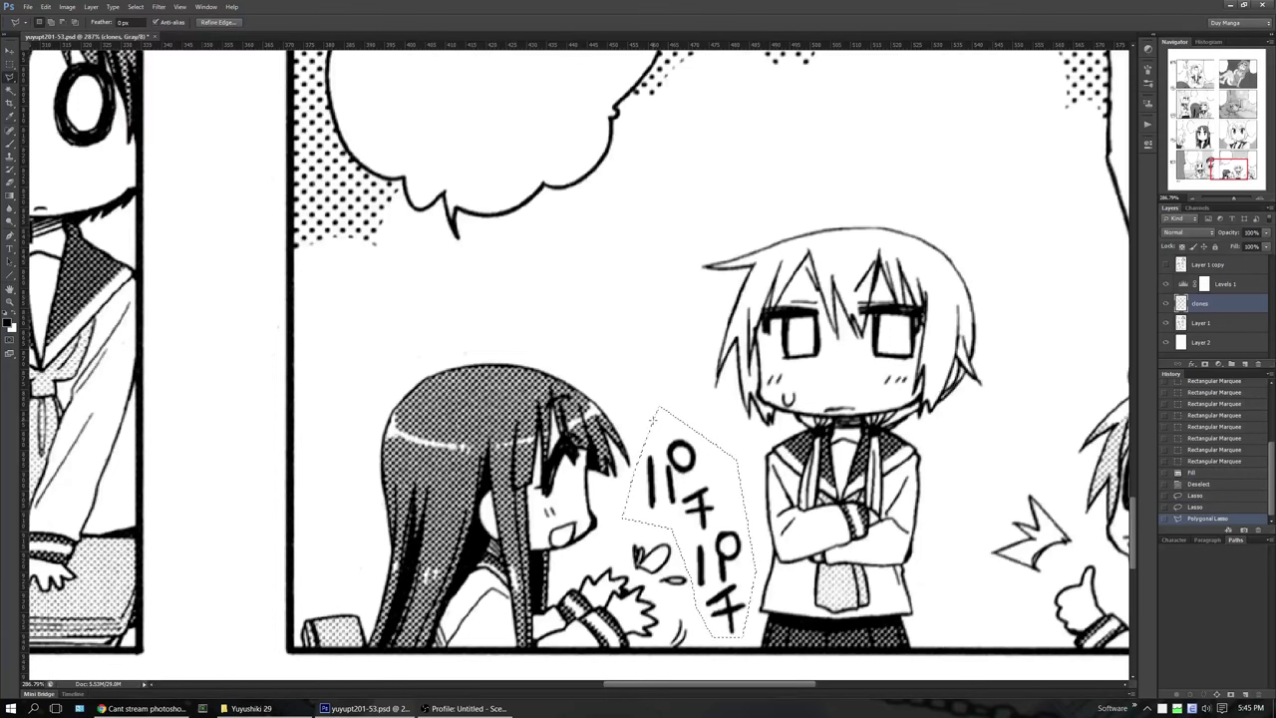
# Fill the outlined sound effects between the long-haired girl and the arms-crossed character with the background color, and deselect
pyautogui.hotkey('shift', 'BackSpace')
pyautogui.press('Return')
pyautogui.hotkey('ctrl', 'd')
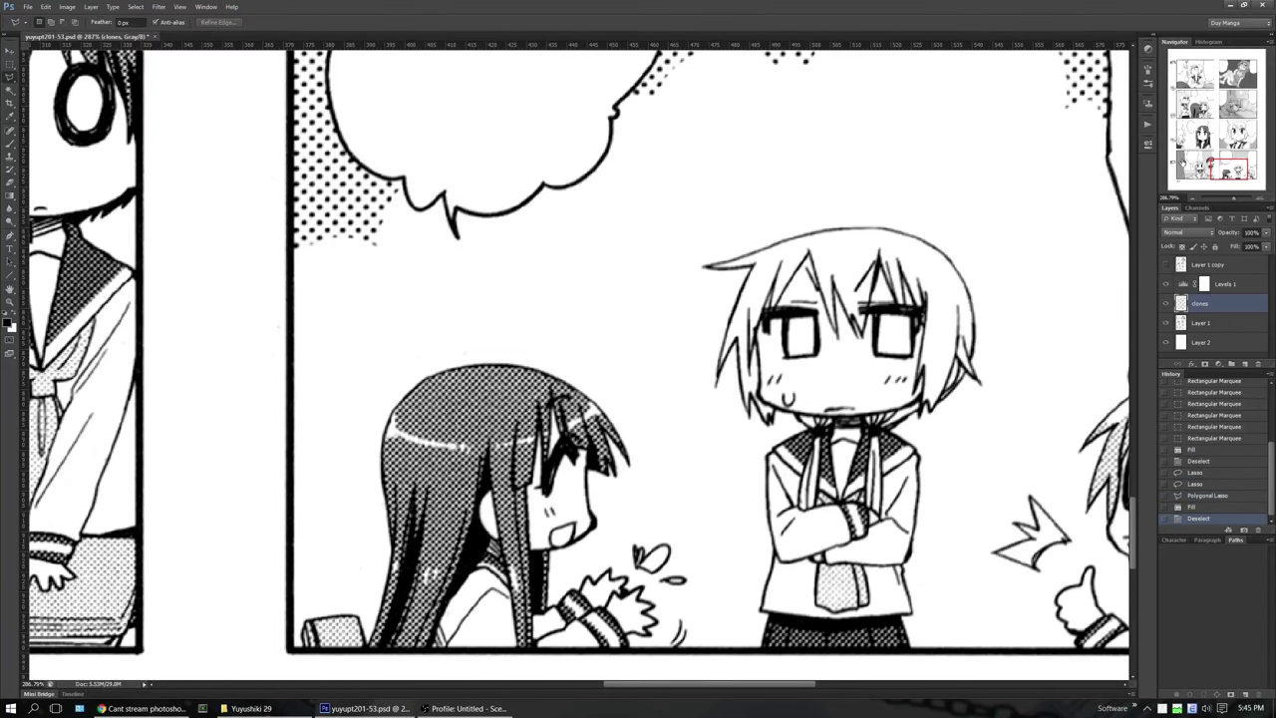
# Ready the Clone Stamp for the sound effect in the right column's bedroom panel and hide the Levels 1 adjustment layer
pyautogui.click(1191, 199)
pyautogui.click(1192, 198)
pyautogui.click(1192, 199)
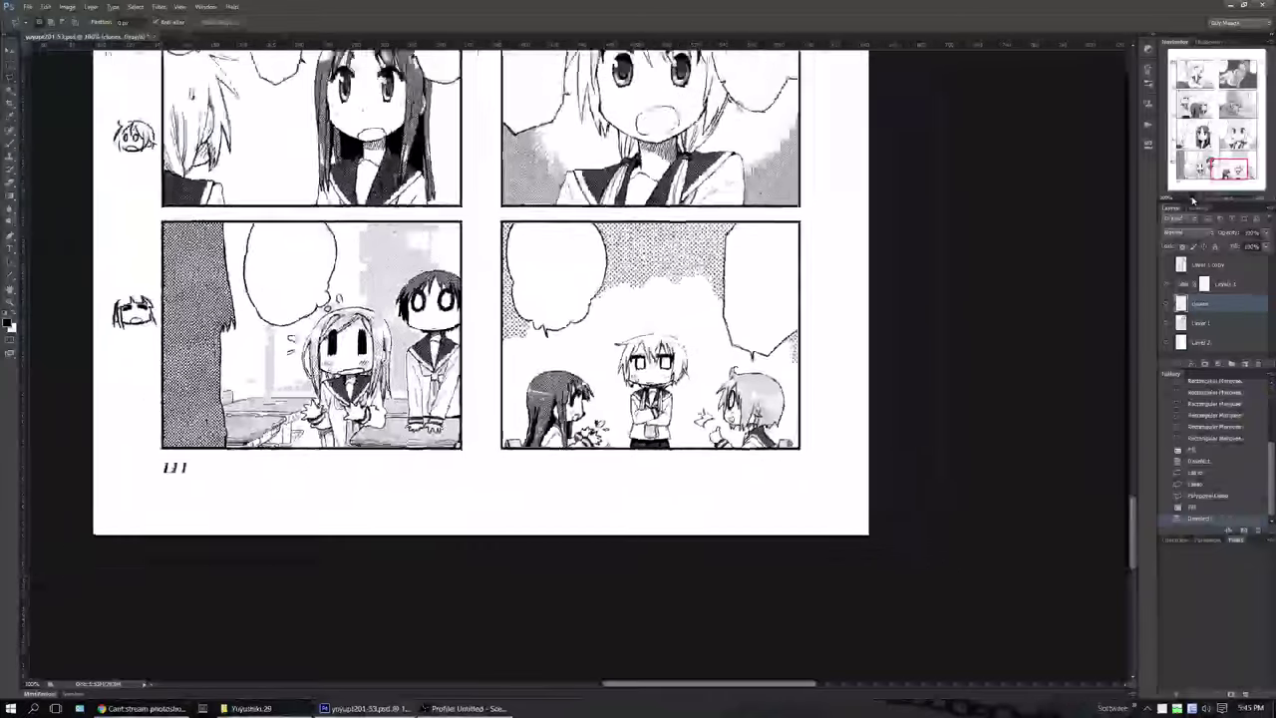
pyautogui.click(1192, 198)
pyautogui.scroll(8, 485, 179)
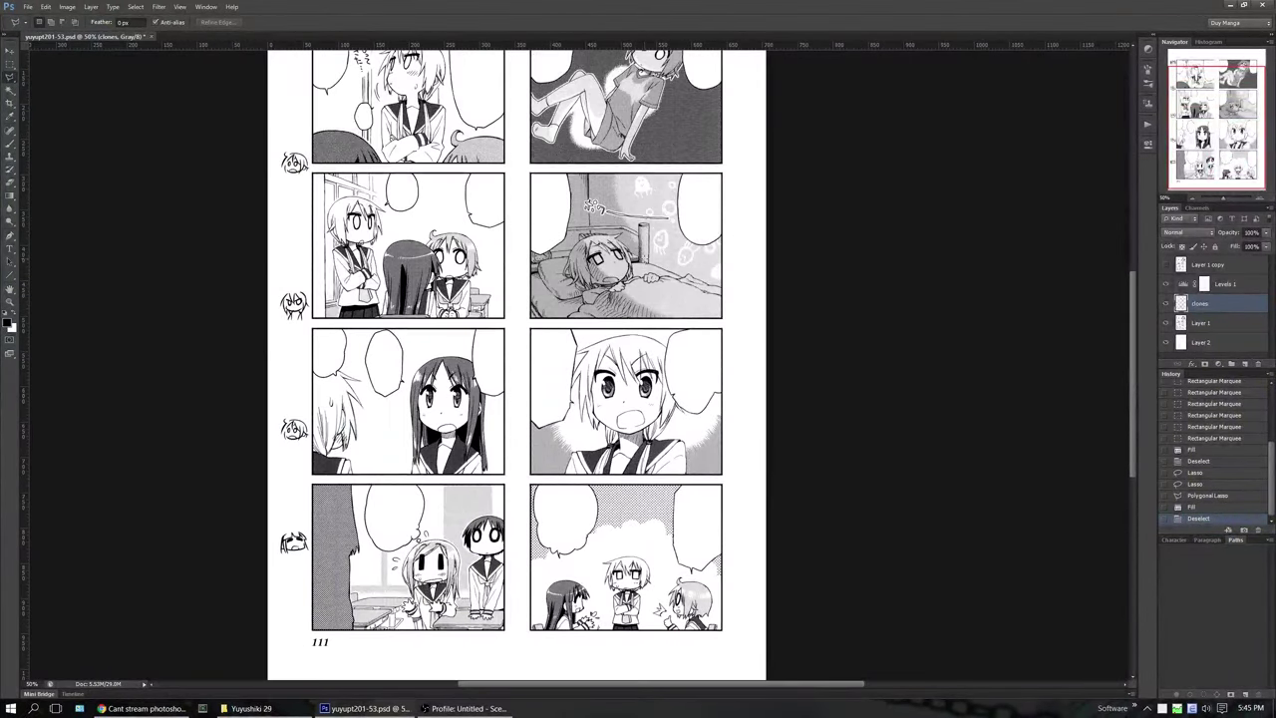
pyautogui.press('z')
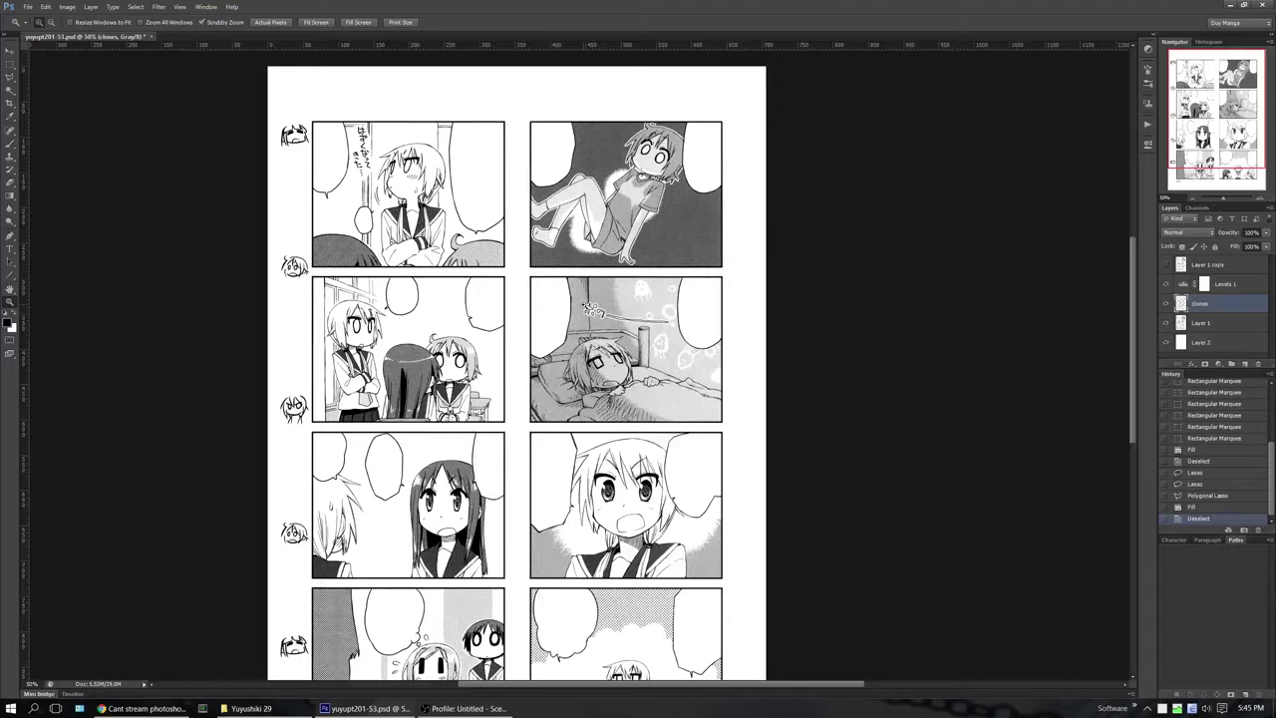
pyautogui.moveTo(612, 317); pyautogui.dragTo(909, 361)
pyautogui.press('s')
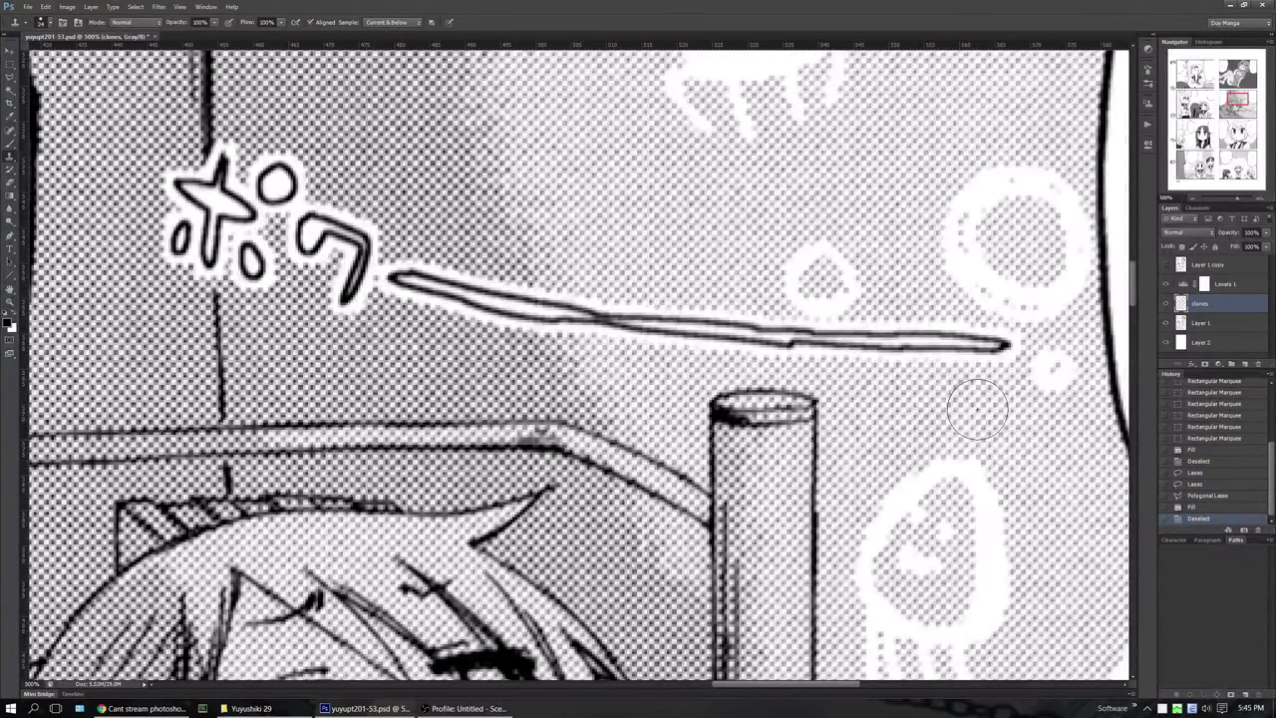
pyautogui.click(855, 292)
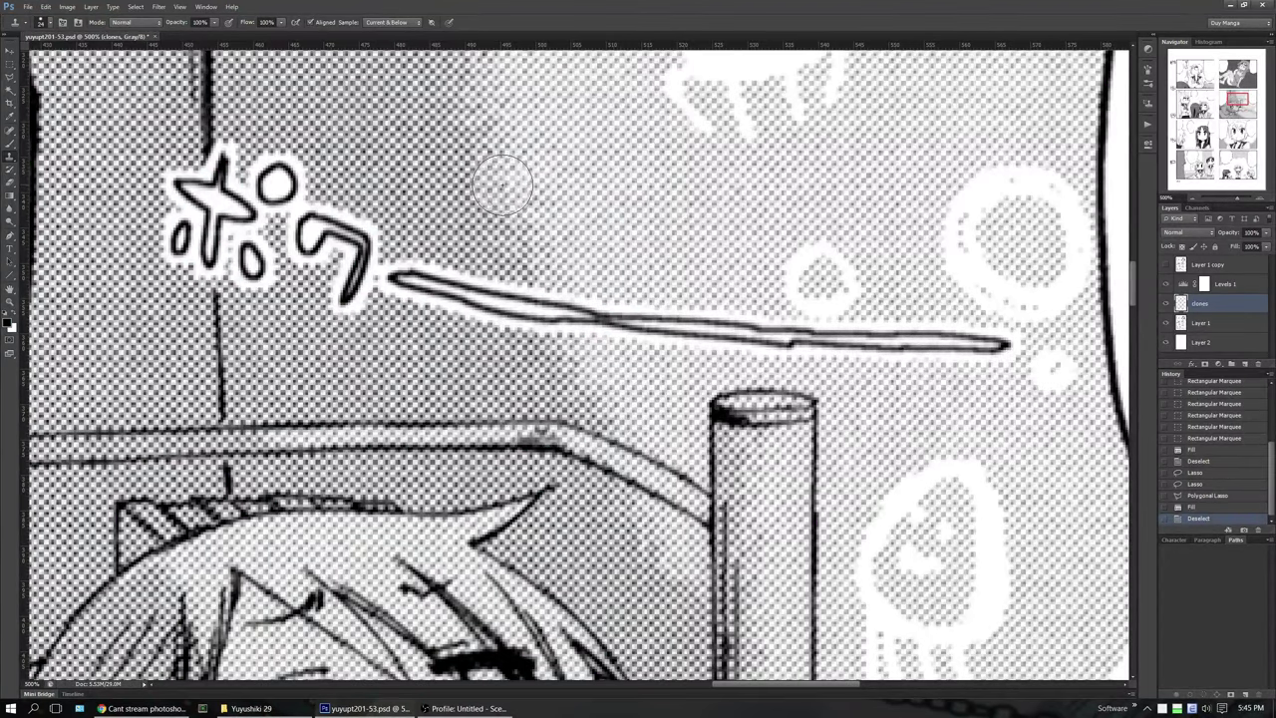
pyautogui.click(1165, 284)
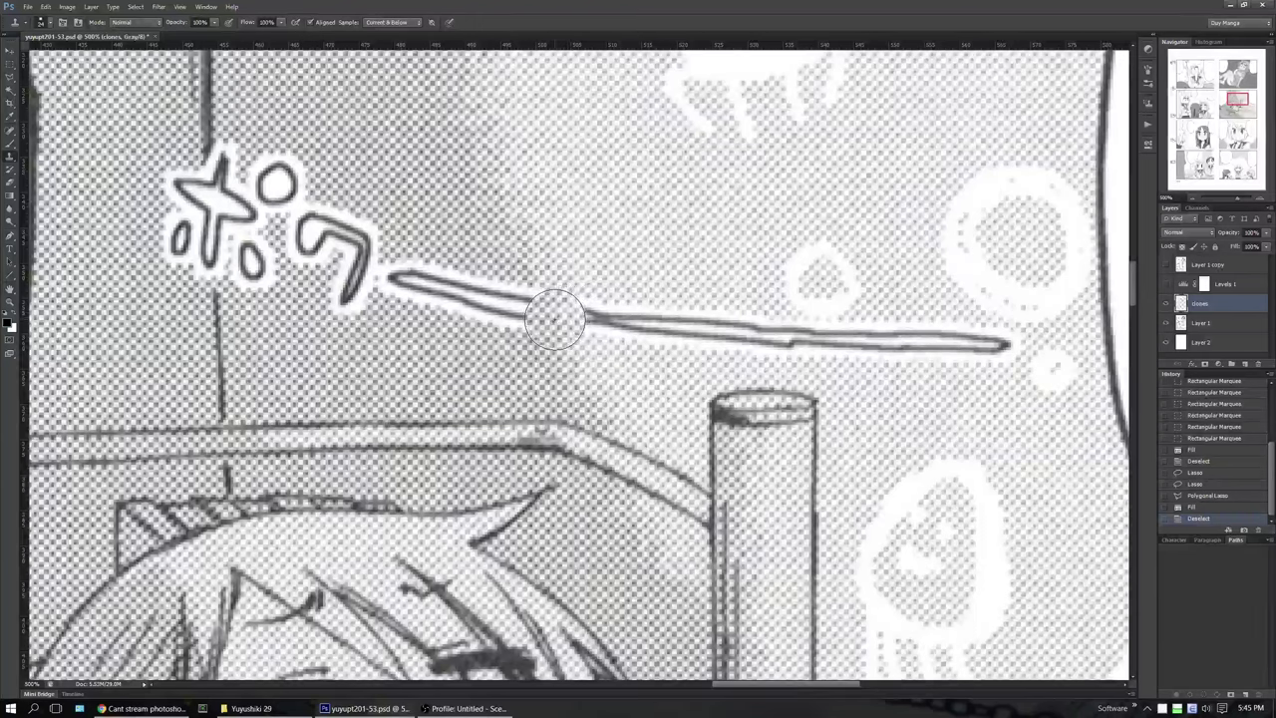
# Clone the wall's screentone over the beginning and middle of the long dash in the bedroom panel's sound effect
pyautogui.click(555, 319)
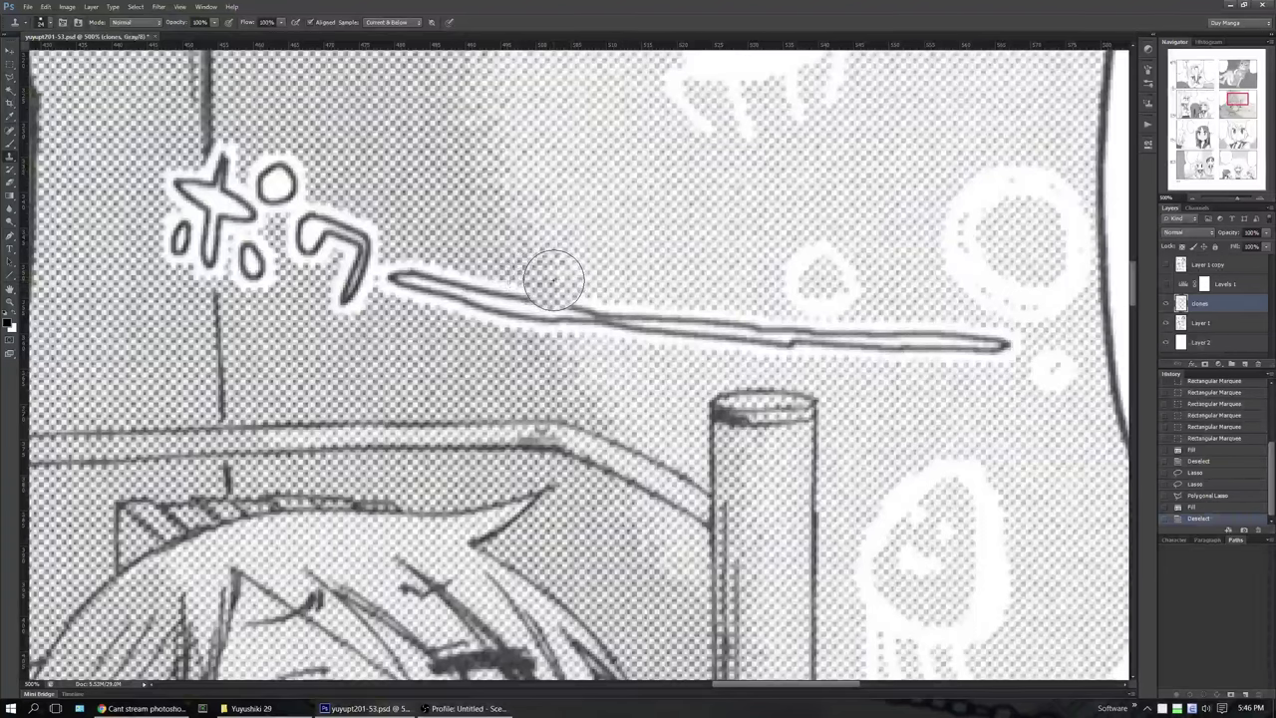
pyautogui.moveTo(555, 280)
pyautogui.mouseDown()
pyautogui.moveTo(583, 299)
pyautogui.moveTo(754, 336)
pyautogui.mouseUp()
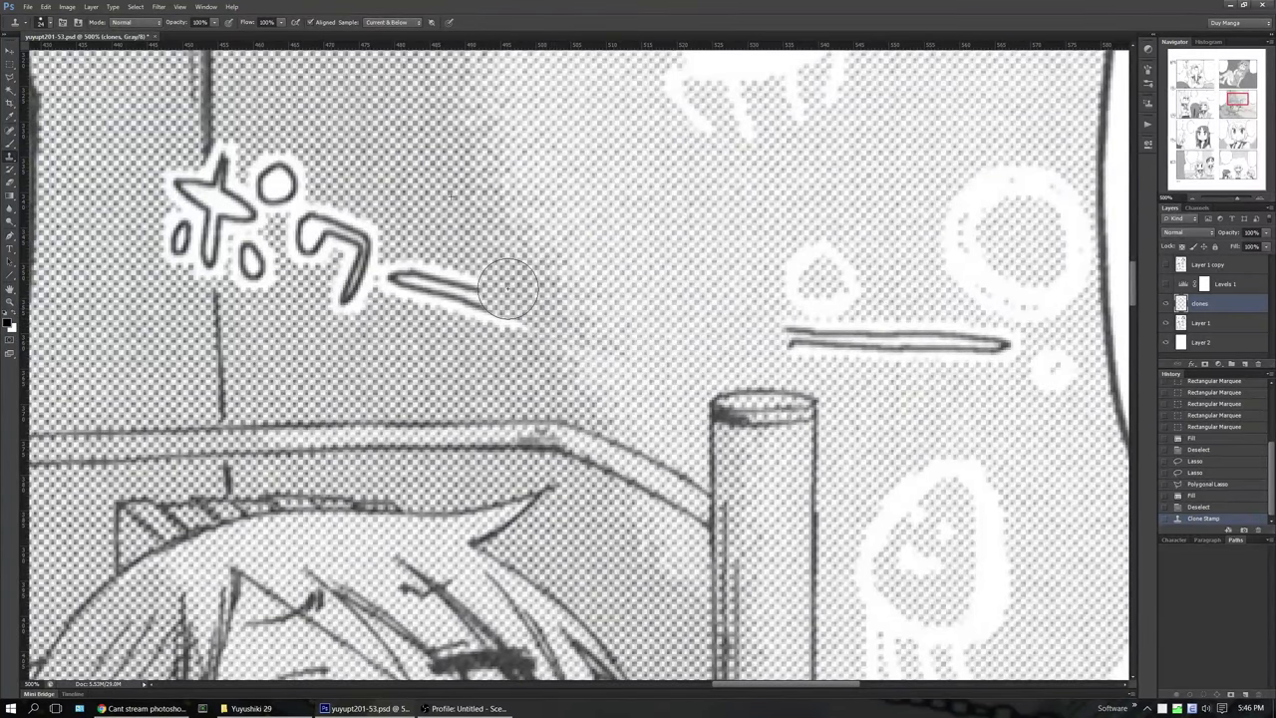
pyautogui.moveTo(564, 283)
pyautogui.mouseDown()
pyautogui.moveTo(539, 305)
pyautogui.moveTo(554, 332)
pyautogui.moveTo(516, 300)
pyautogui.moveTo(463, 289)
pyautogui.moveTo(461, 306)
pyautogui.moveTo(459, 286)
pyautogui.moveTo(418, 274)
pyautogui.moveTo(485, 295)
pyautogui.mouseUp()
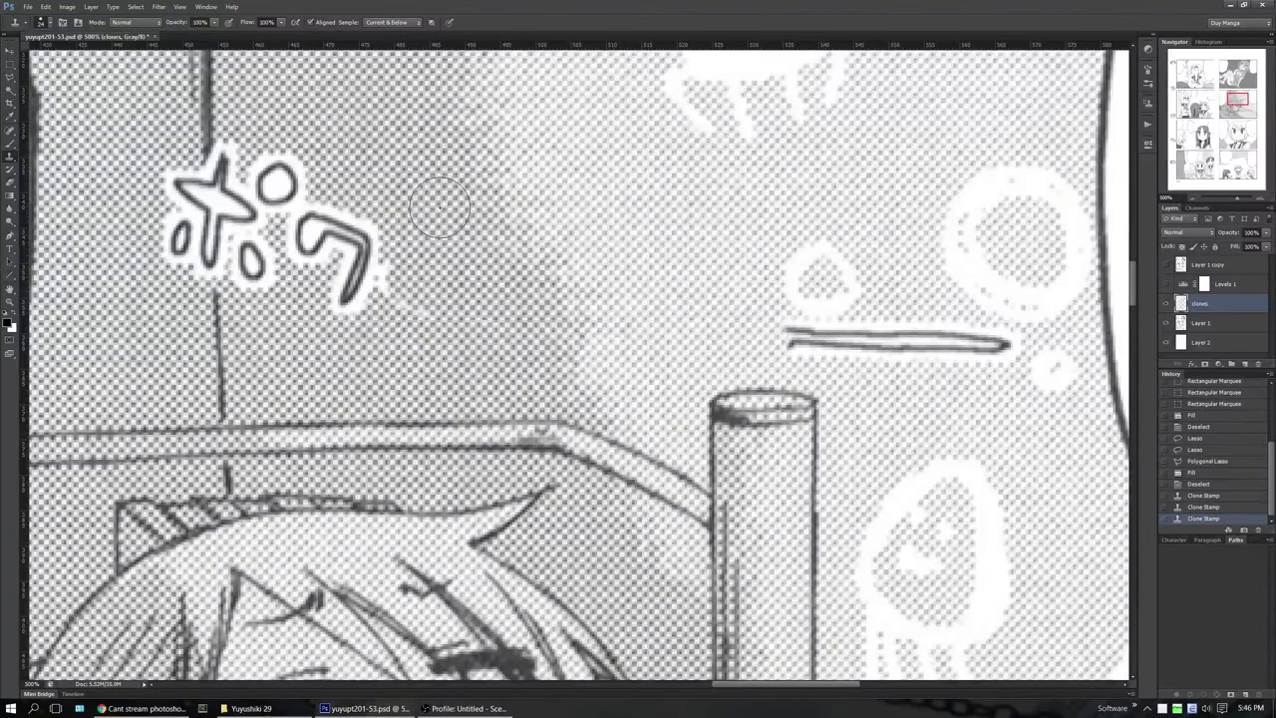
# Clone matching screentone over most of the sound effect's second character and another short piece of the dash
pyautogui.scroll(3, 437, 207)
pyautogui.moveTo(300, 236)
pyautogui.mouseDown()
pyautogui.moveTo(371, 324)
pyautogui.moveTo(315, 288)
pyautogui.moveTo(285, 242)
pyautogui.moveTo(386, 374)
pyautogui.mouseUp()
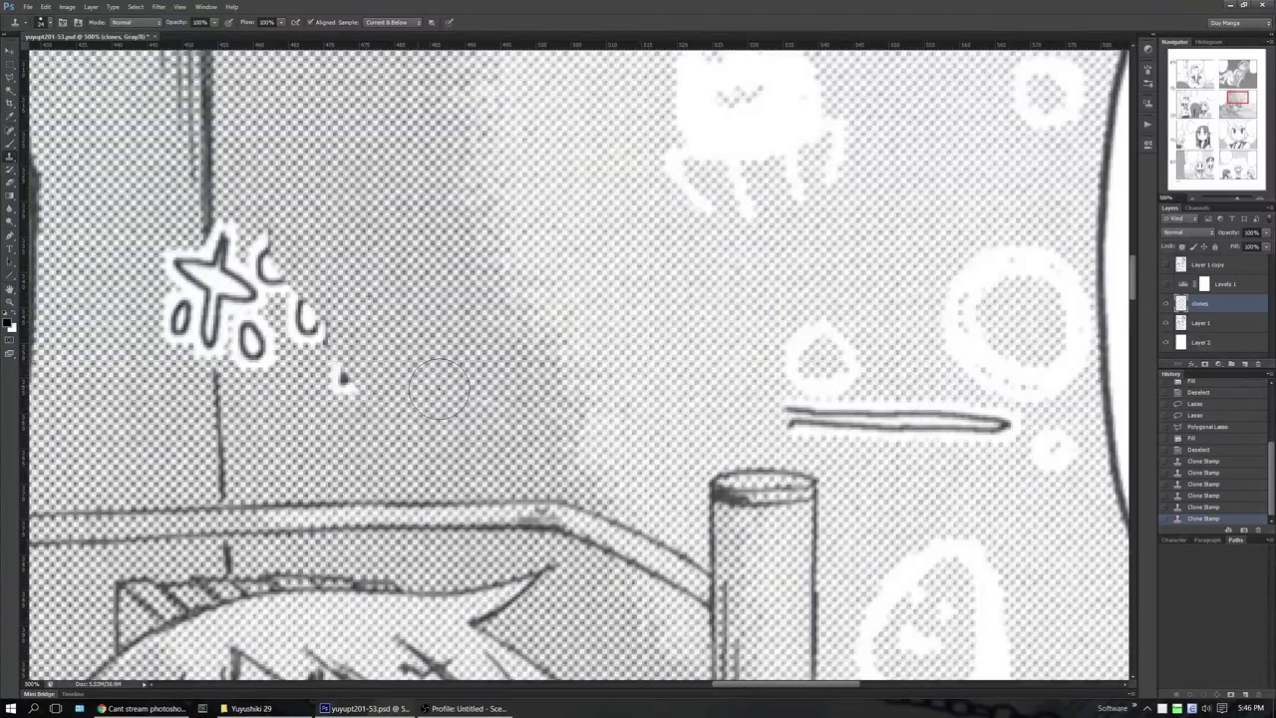
pyautogui.moveTo(762, 409); pyautogui.dragTo(846, 433)
pyautogui.scroll(1, 632, 444)
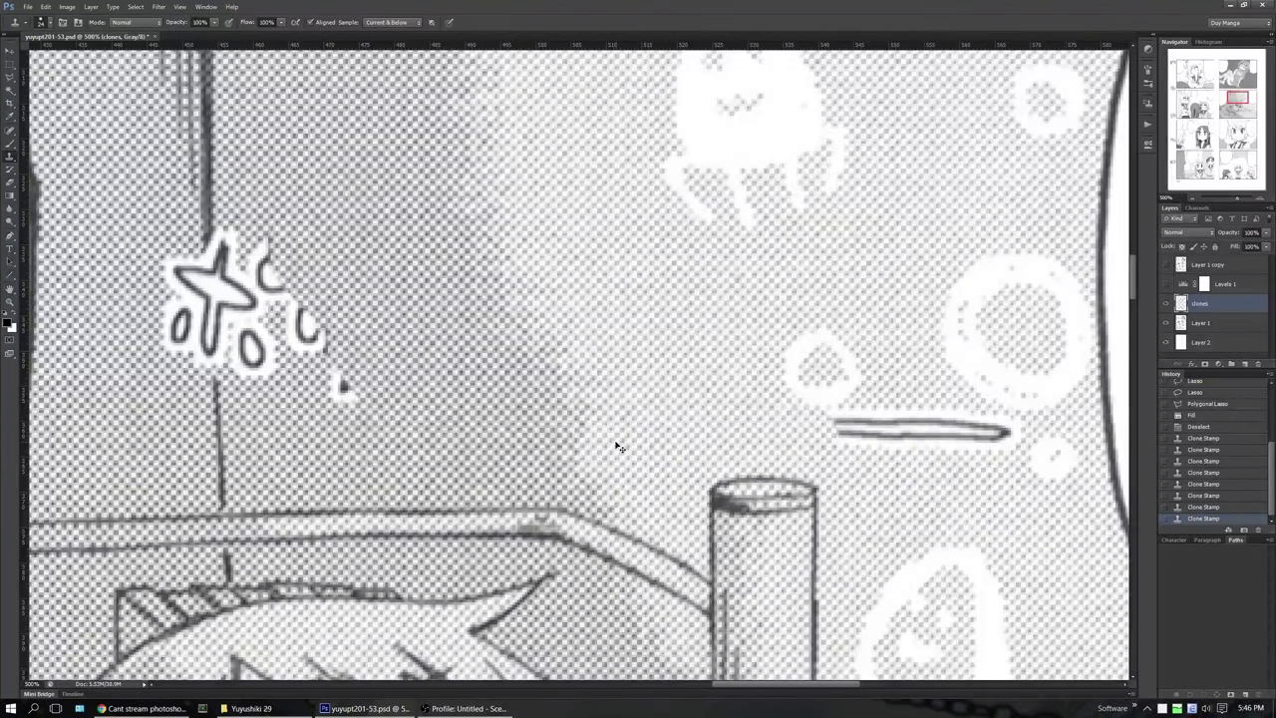
# Compare the cloned wall area with the original page by briefly showing Layer 1 copy
pyautogui.hscroll(-12, 618, 445)
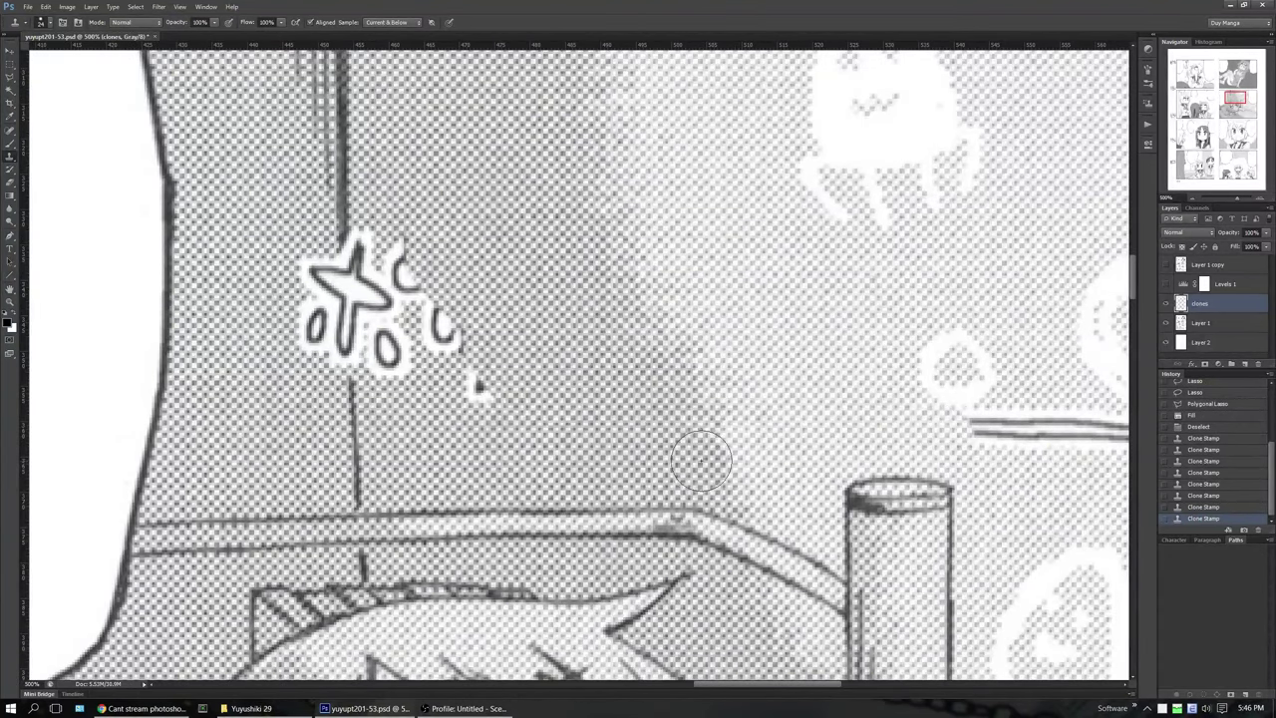
pyautogui.scroll(-2, 593, 434)
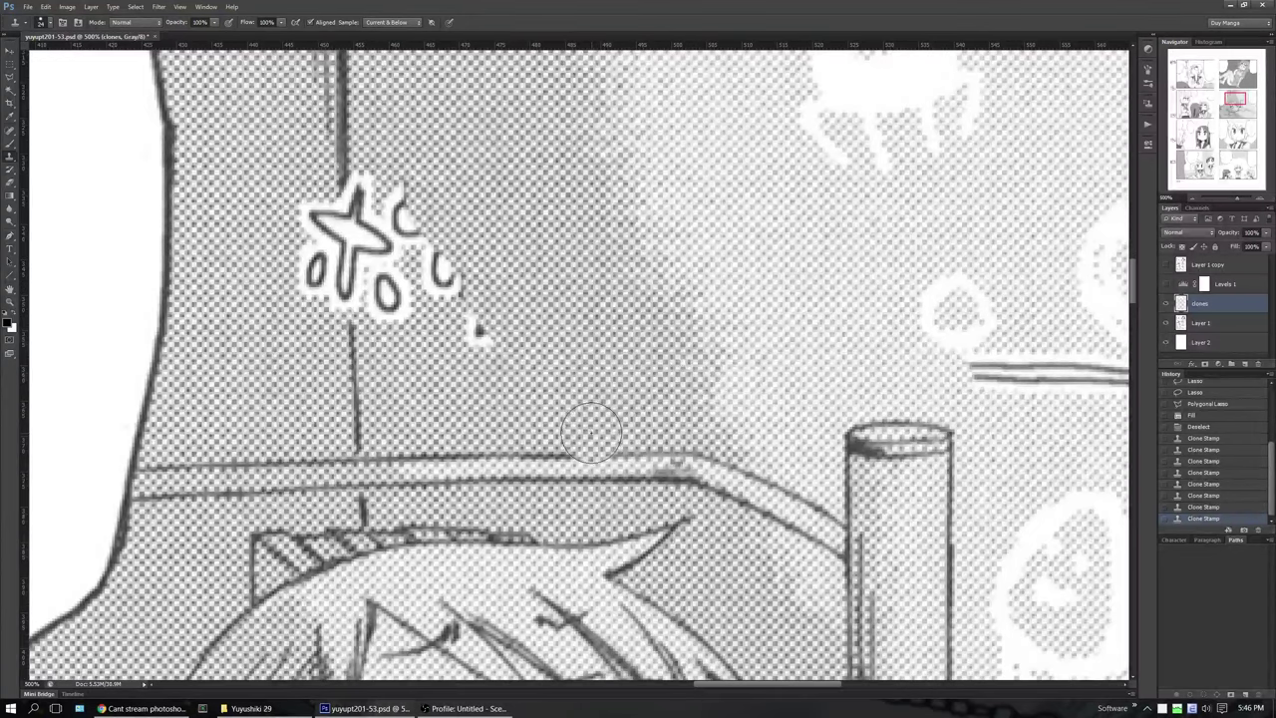
pyautogui.click(1168, 264)
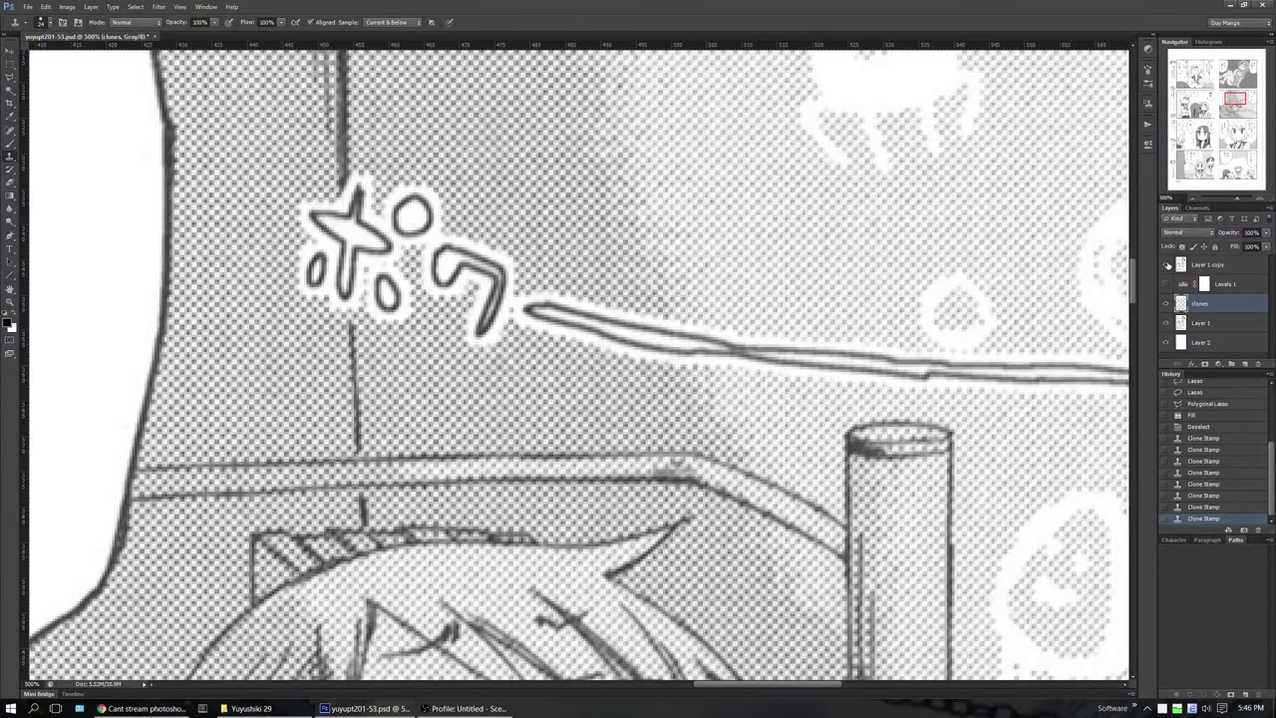
pyautogui.click(1168, 264)
pyautogui.scroll(2, 617, 356)
pyautogui.scroll(2, 616, 358)
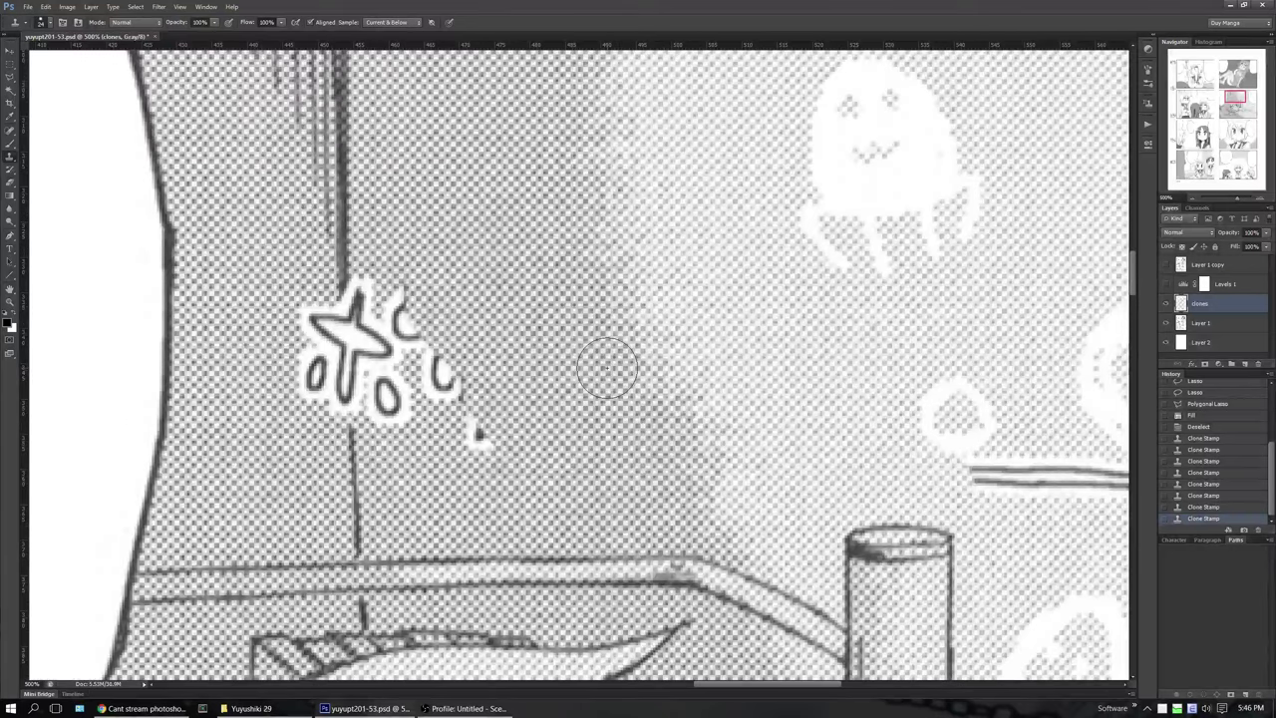
# Clone the dark screentone over the star-shaped first character of the sound effect beside the vertical wall line
pyautogui.hscroll(-3, 607, 369)
pyautogui.moveTo(399, 323)
pyautogui.mouseDown()
pyautogui.moveTo(387, 379)
pyautogui.moveTo(416, 394)
pyautogui.moveTo(415, 330)
pyautogui.mouseUp()
pyautogui.moveTo(423, 326); pyautogui.dragTo(418, 332)
pyautogui.moveTo(443, 365)
pyautogui.mouseDown()
pyautogui.moveTo(447, 394)
pyautogui.moveTo(433, 358)
pyautogui.mouseUp()
pyautogui.moveTo(490, 414); pyautogui.dragTo(513, 429)
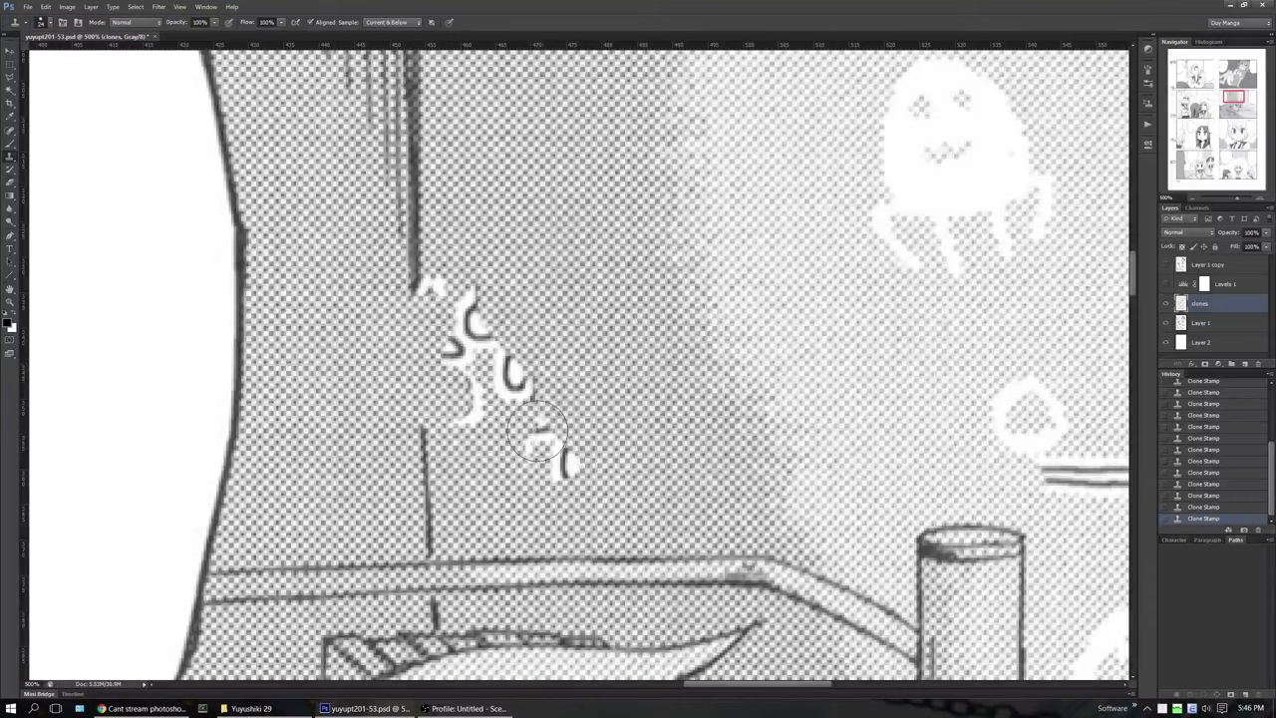
# Reduce the Clone Stamp brush to 16 px and clone the light screentone over the remaining end of the dash
pyautogui.hscroll(5, 653, 471)
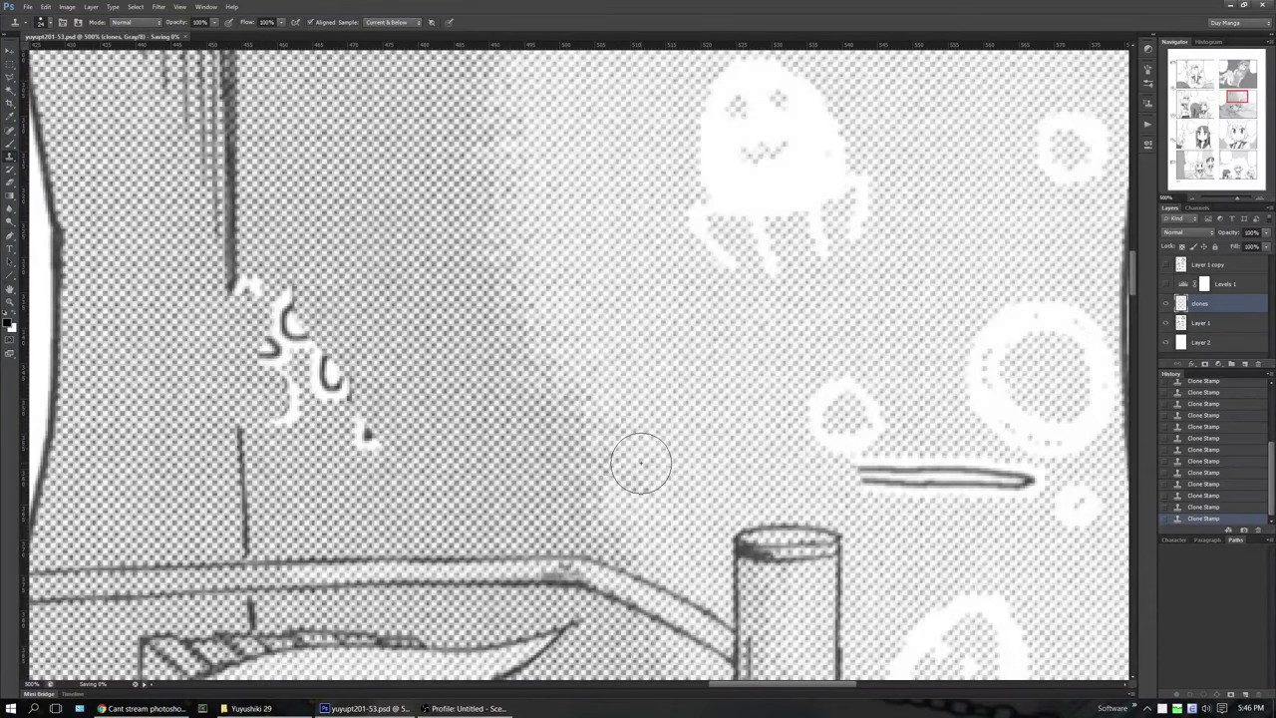
pyautogui.scroll(-2, 632, 456)
pyautogui.hscroll(3, 697, 463)
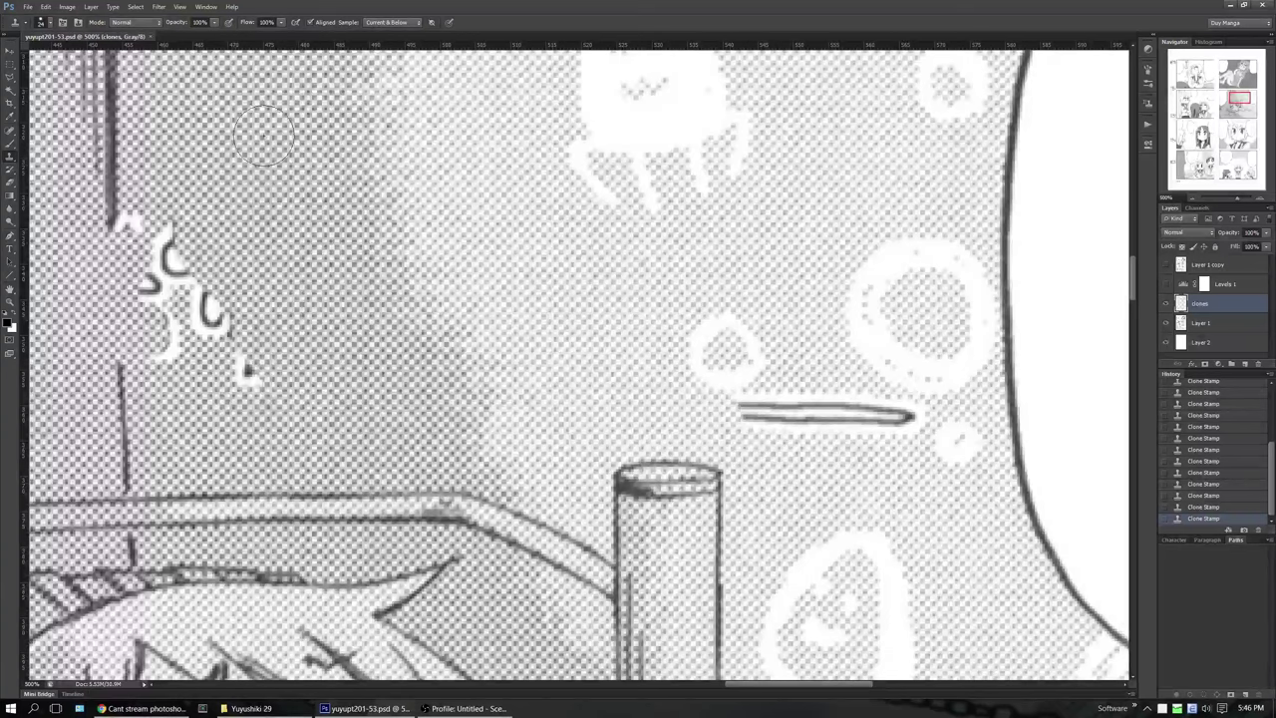
pyautogui.click(45, 22)
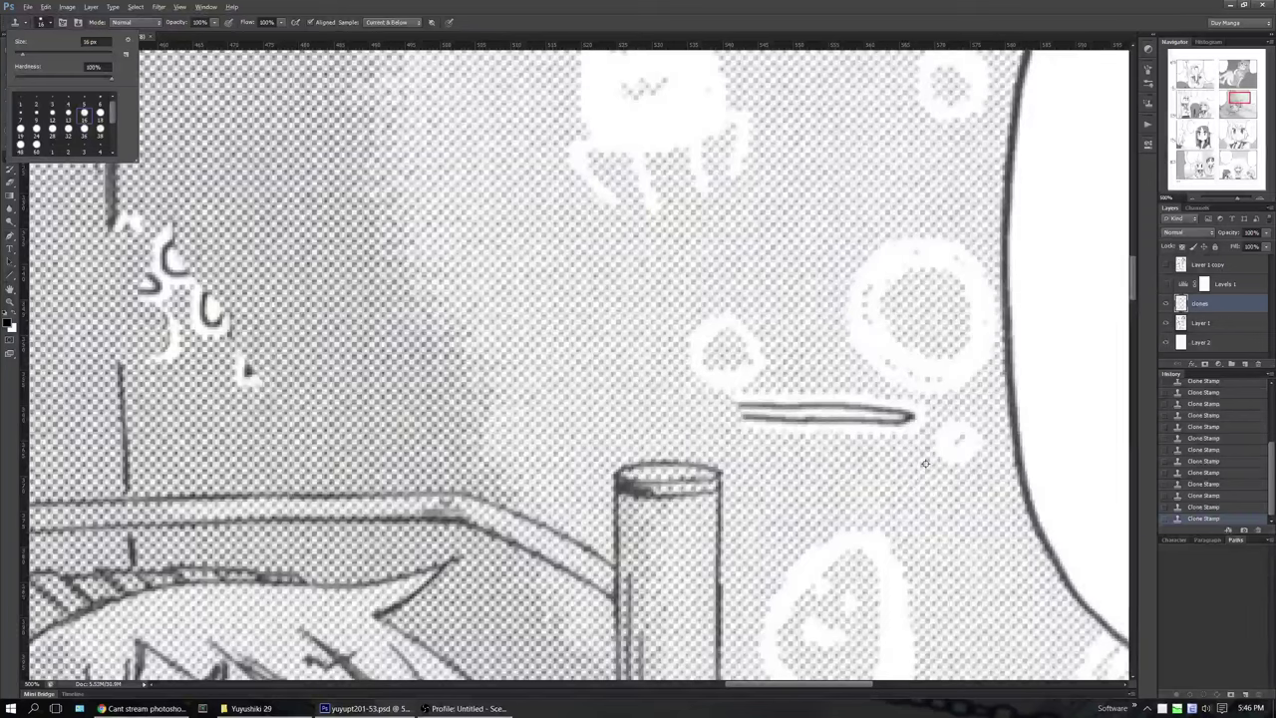
pyautogui.keyDown('alt'); pyautogui.click(952, 510); pyautogui.keyUp('alt')
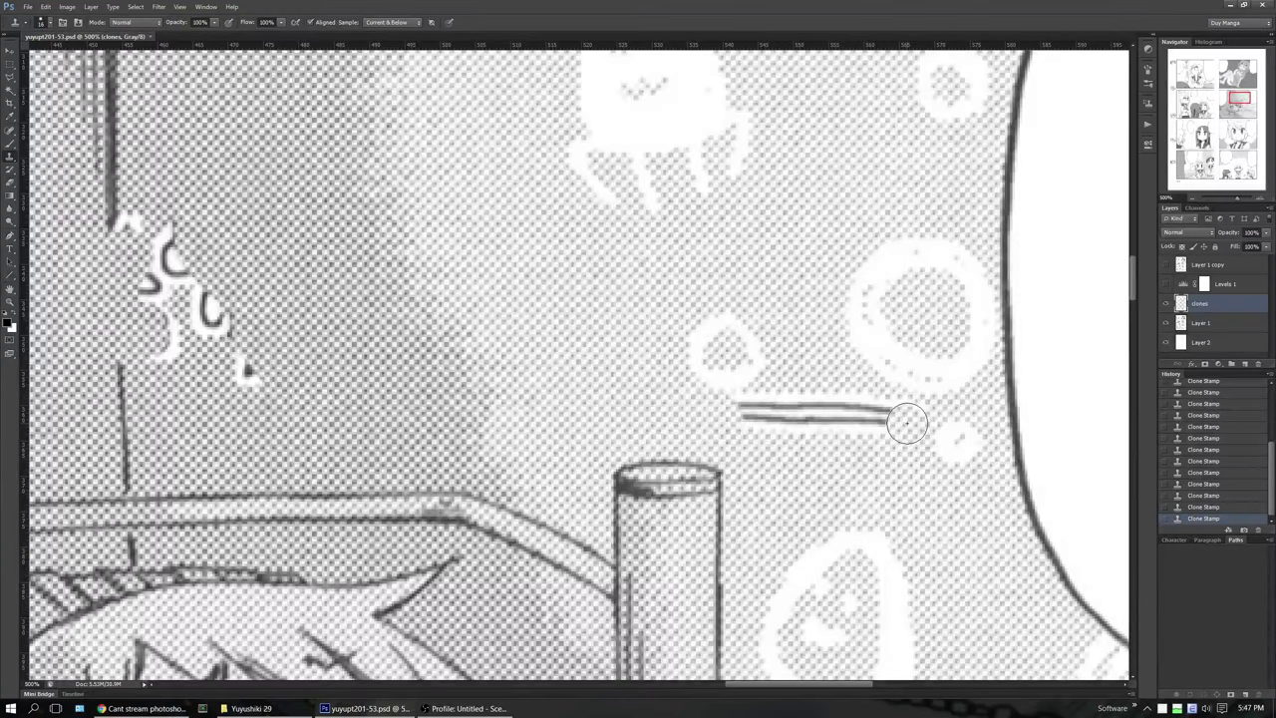
pyautogui.moveTo(912, 415)
pyautogui.mouseDown()
pyautogui.moveTo(828, 424)
pyautogui.moveTo(752, 422)
pyautogui.moveTo(746, 410)
pyautogui.moveTo(801, 399)
pyautogui.moveTo(868, 412)
pyautogui.mouseUp()
pyautogui.hotkey('ctrl', 'z')
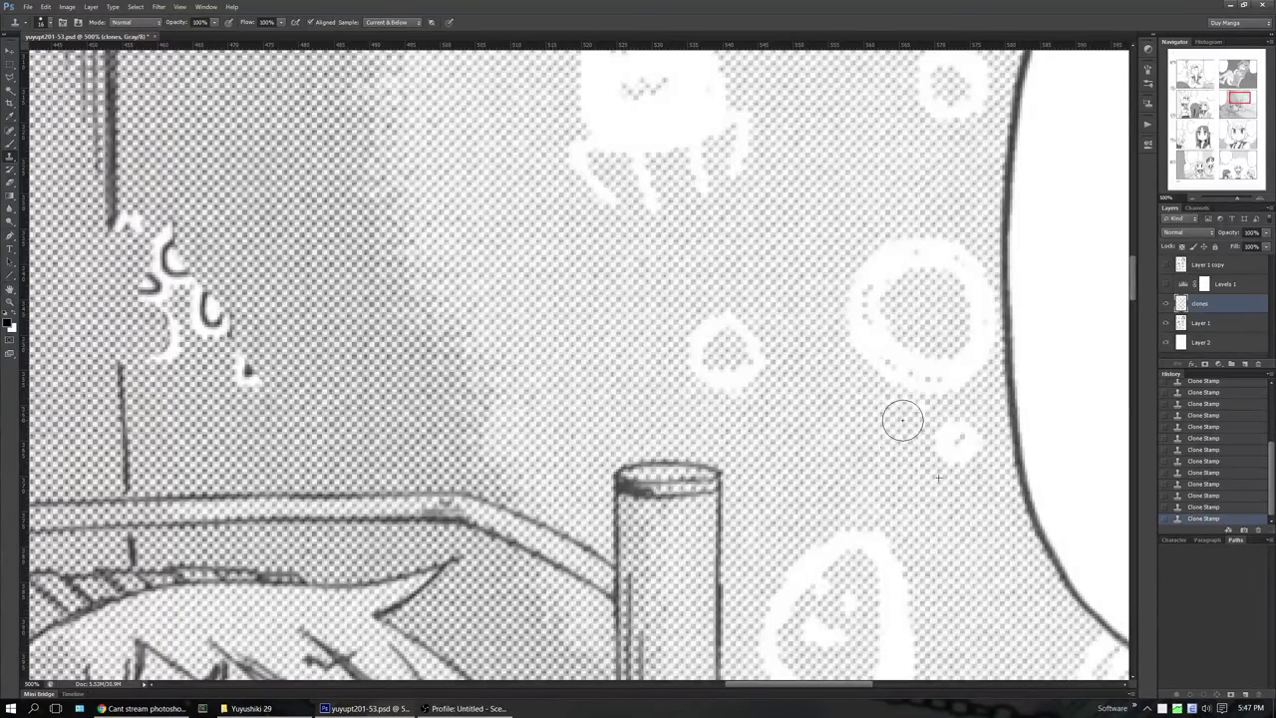
# Inspect the cloned bedroom wall at reduced magnification in the context of the whole page
pyautogui.hscroll(-5, 755, 492)
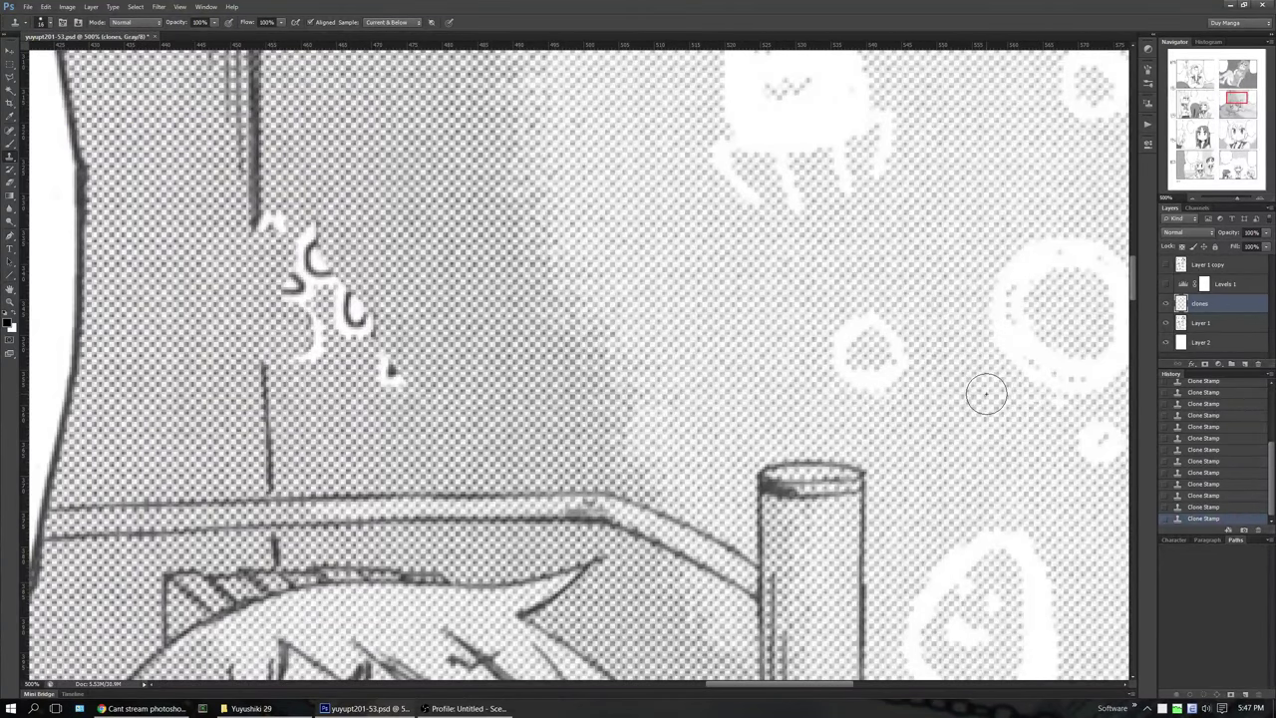
pyautogui.hscroll(-1, 852, 465)
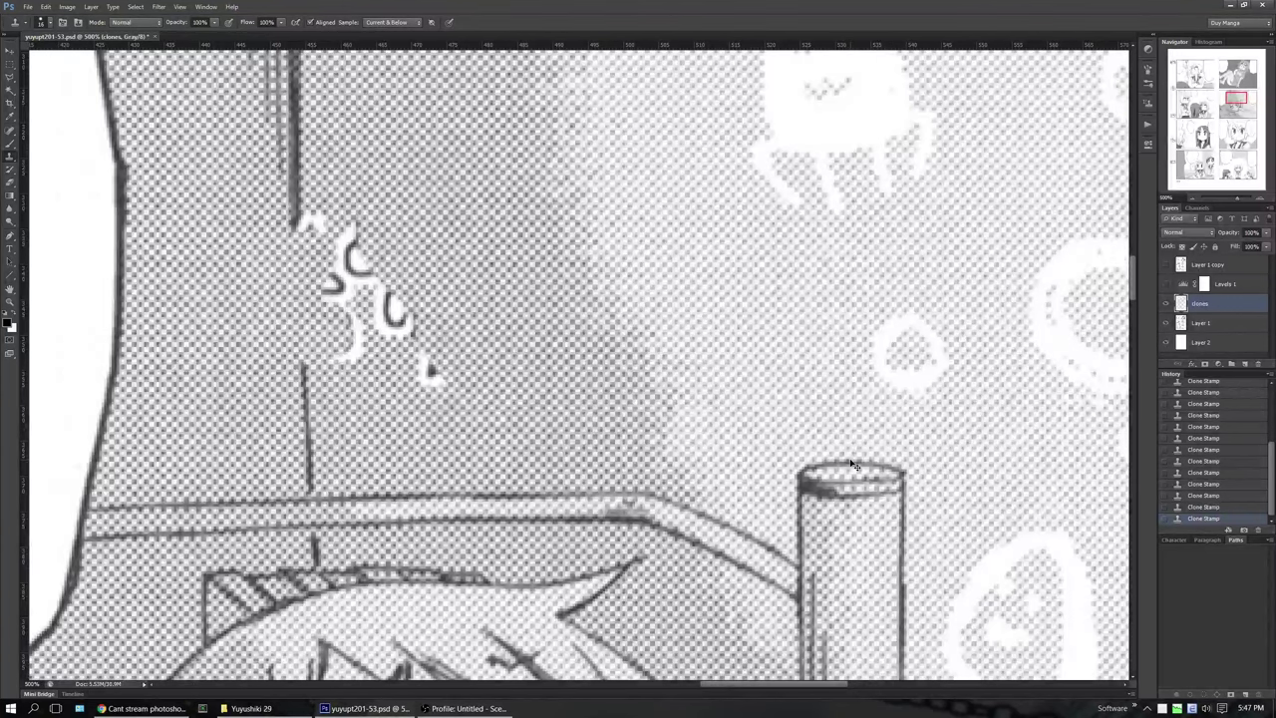
pyautogui.click(1193, 200)
pyautogui.click(1192, 199)
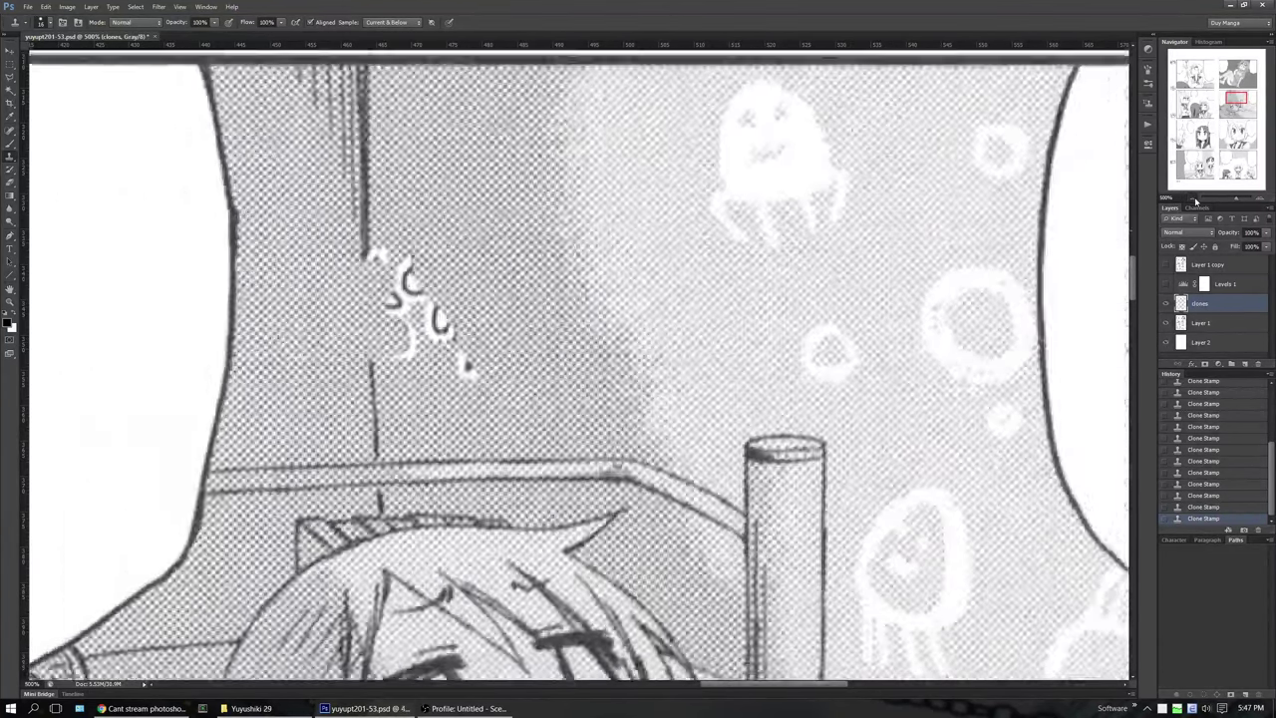
pyautogui.click(1193, 200)
pyautogui.click(1193, 199)
pyautogui.click(1196, 201)
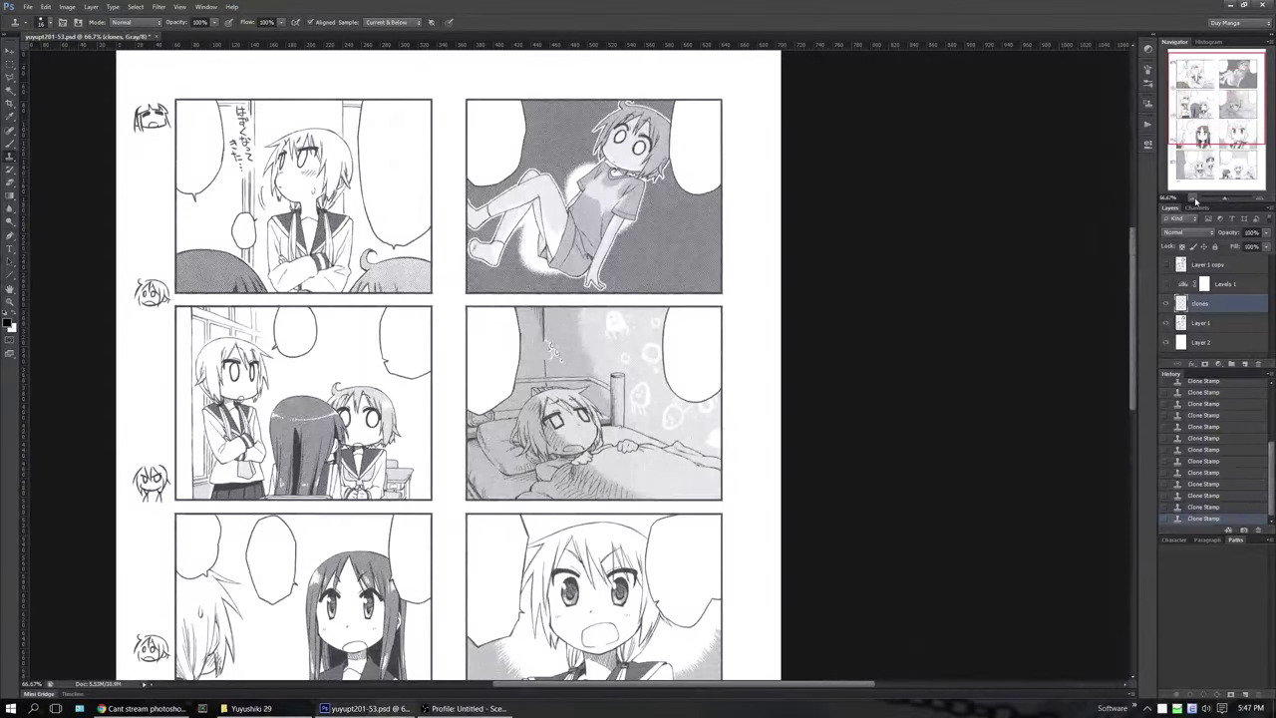
# Clone the surrounding screentone over the leftover sound effect fragments beside the vertical wall line
pyautogui.press('z')
pyautogui.moveTo(550, 354); pyautogui.dragTo(797, 347)
pyautogui.moveTo(1194, 202); pyautogui.dragTo(1193, 203)
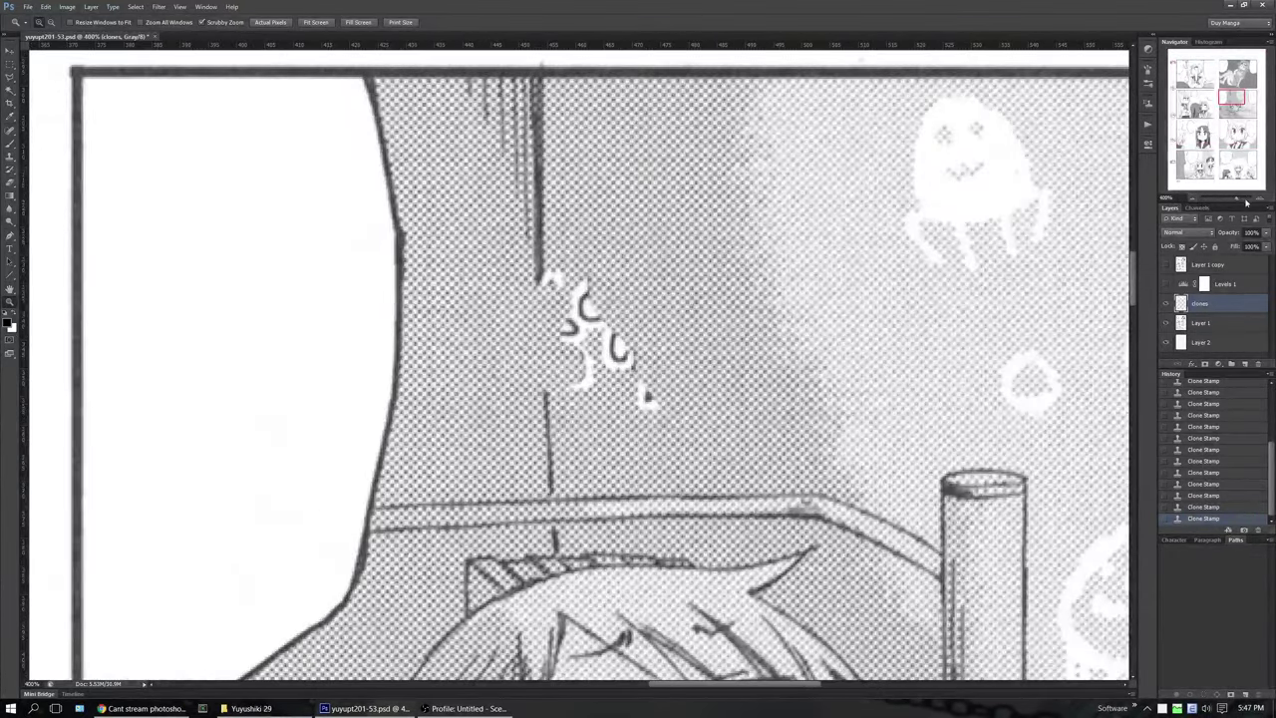
pyautogui.click(562, 377)
pyautogui.press('s')
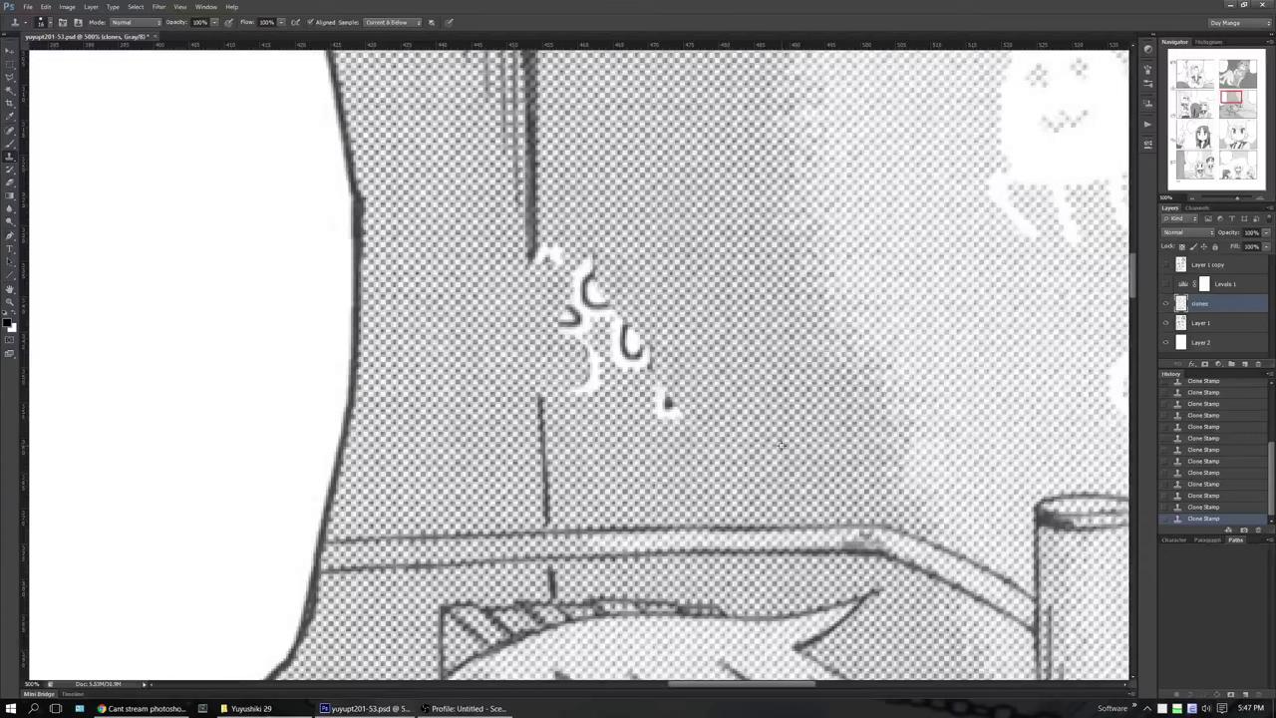
pyautogui.keyDown('alt'); pyautogui.click(781, 445); pyautogui.keyUp('alt')
pyautogui.click(669, 430)
pyautogui.hotkey('ctrl', 'z')
pyautogui.moveTo(666, 431)
pyautogui.mouseDown()
pyautogui.moveTo(659, 398)
pyautogui.moveTo(671, 402)
pyautogui.moveTo(597, 270)
pyautogui.moveTo(593, 311)
pyautogui.moveTo(621, 355)
pyautogui.moveTo(590, 388)
pyautogui.moveTo(558, 251)
pyautogui.mouseUp()
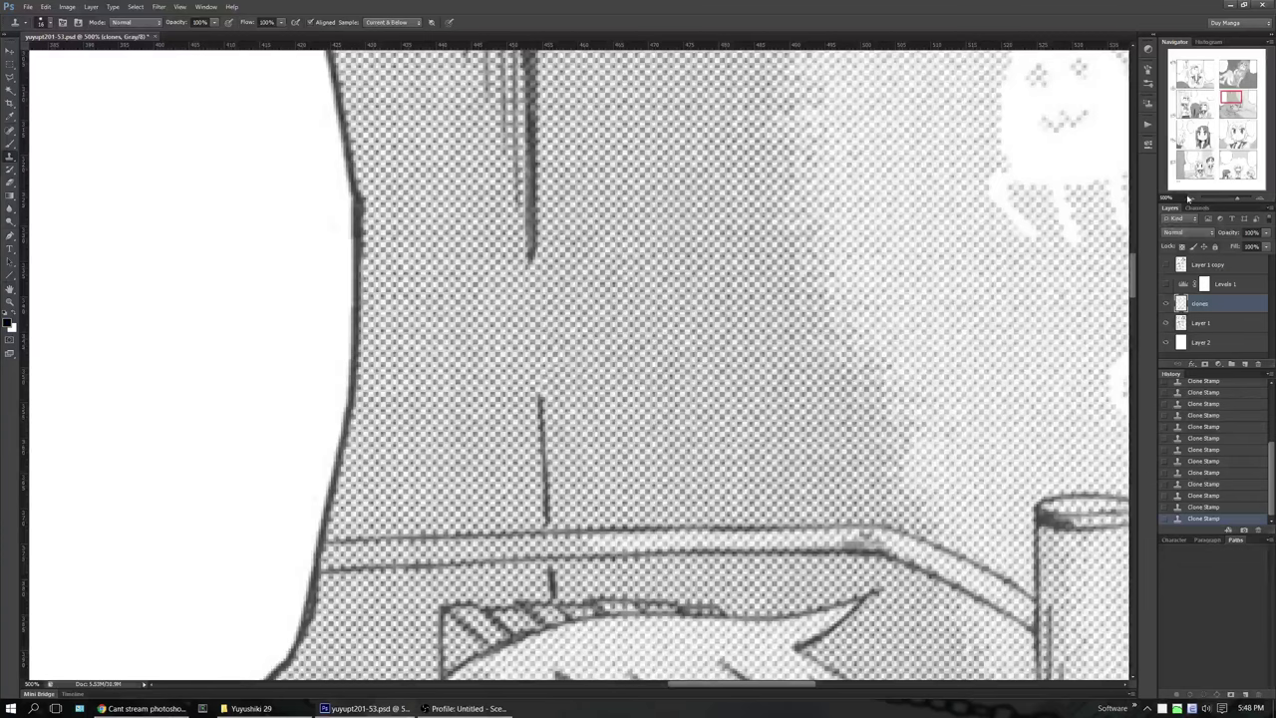
# Show the Levels 1 adjustment layer again and compare the cleaned wall with the original in Layer 1 copy
pyautogui.click(1167, 265)
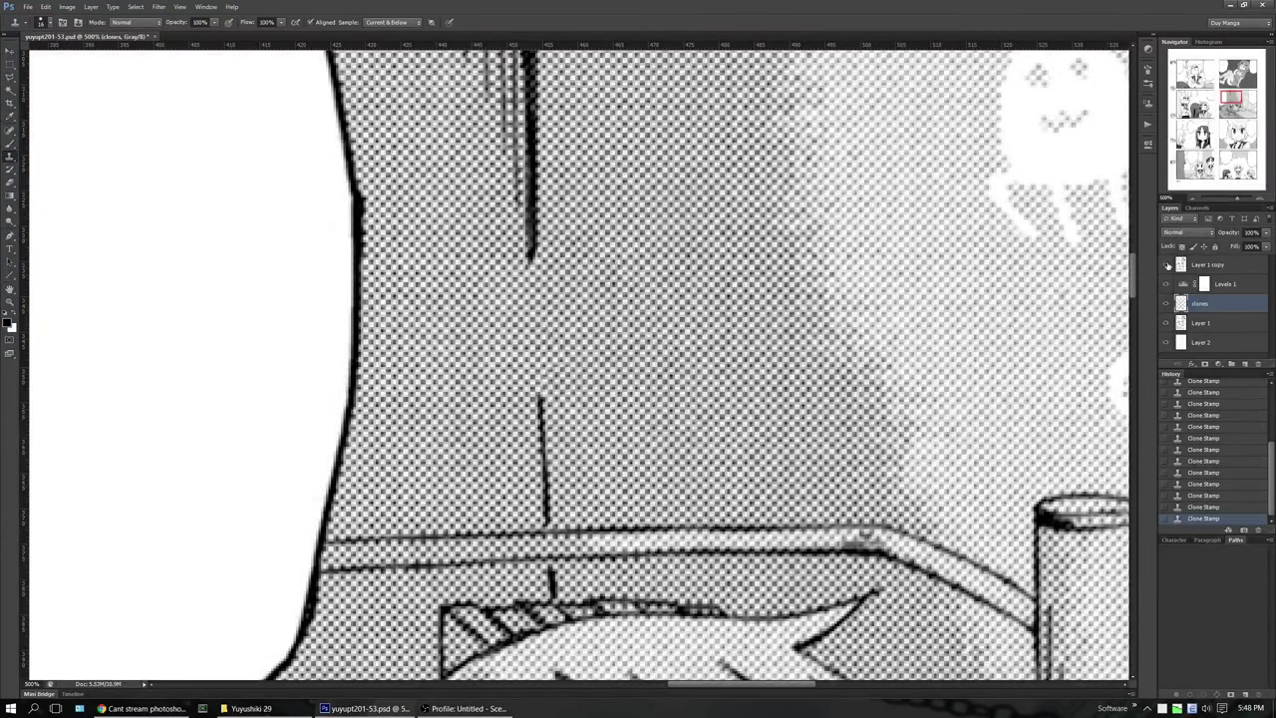
pyautogui.click(1167, 265)
pyautogui.click(1167, 265)
pyautogui.click(1167, 265)
pyautogui.click(1167, 265)
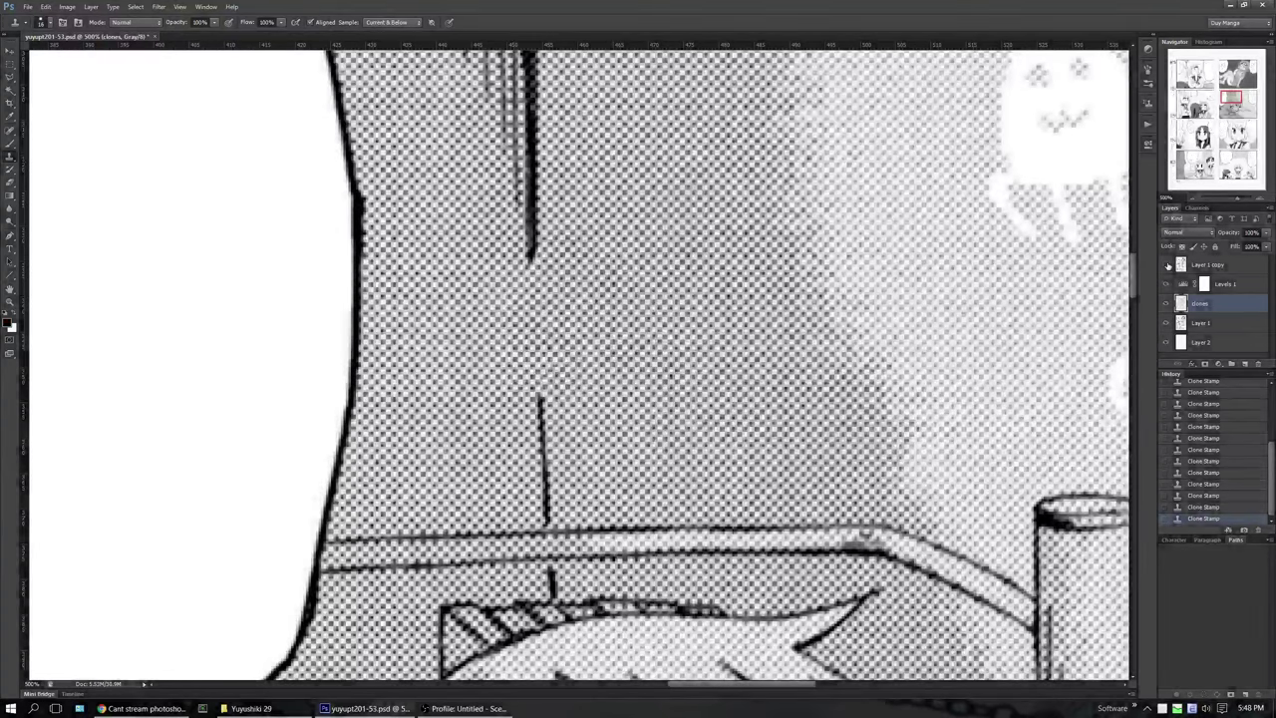
# Add a new layer named "lines" above the clones layer and switch to the Pen tool
pyautogui.press('u')
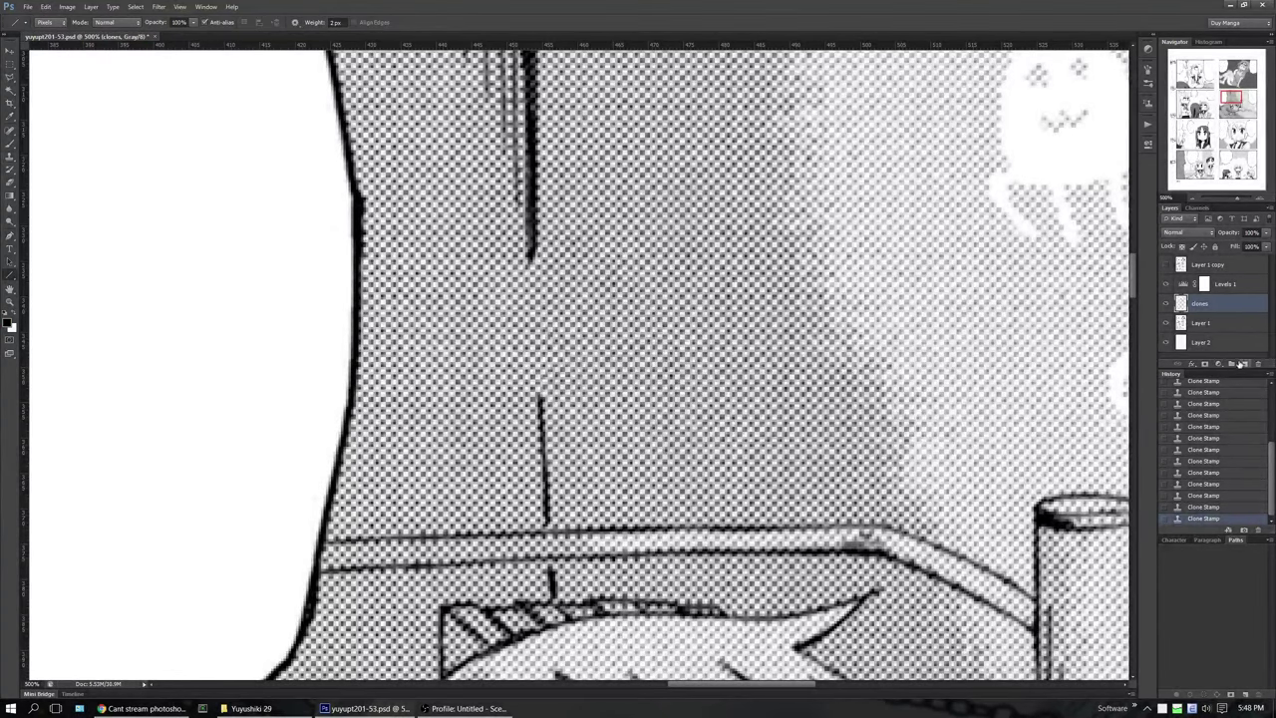
pyautogui.click(1243, 365)
pyautogui.doubleClick(1200, 303)
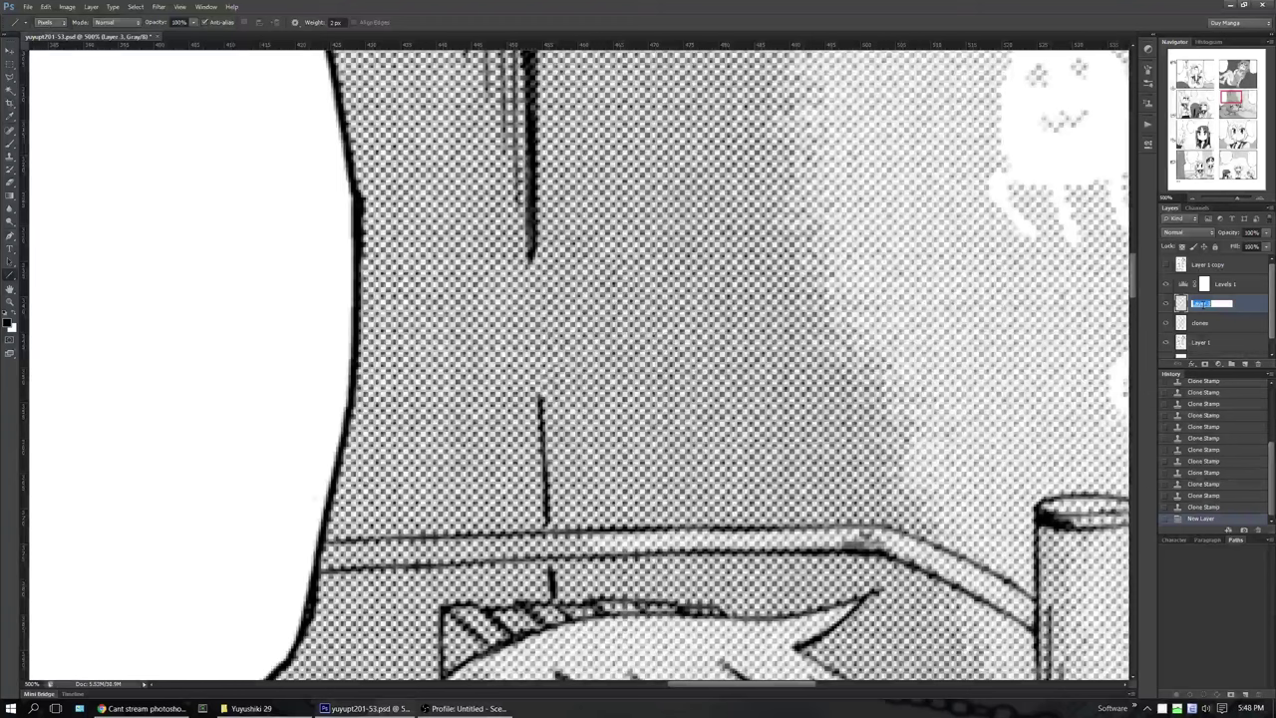
pyautogui.write('lines')
pyautogui.press('Return')
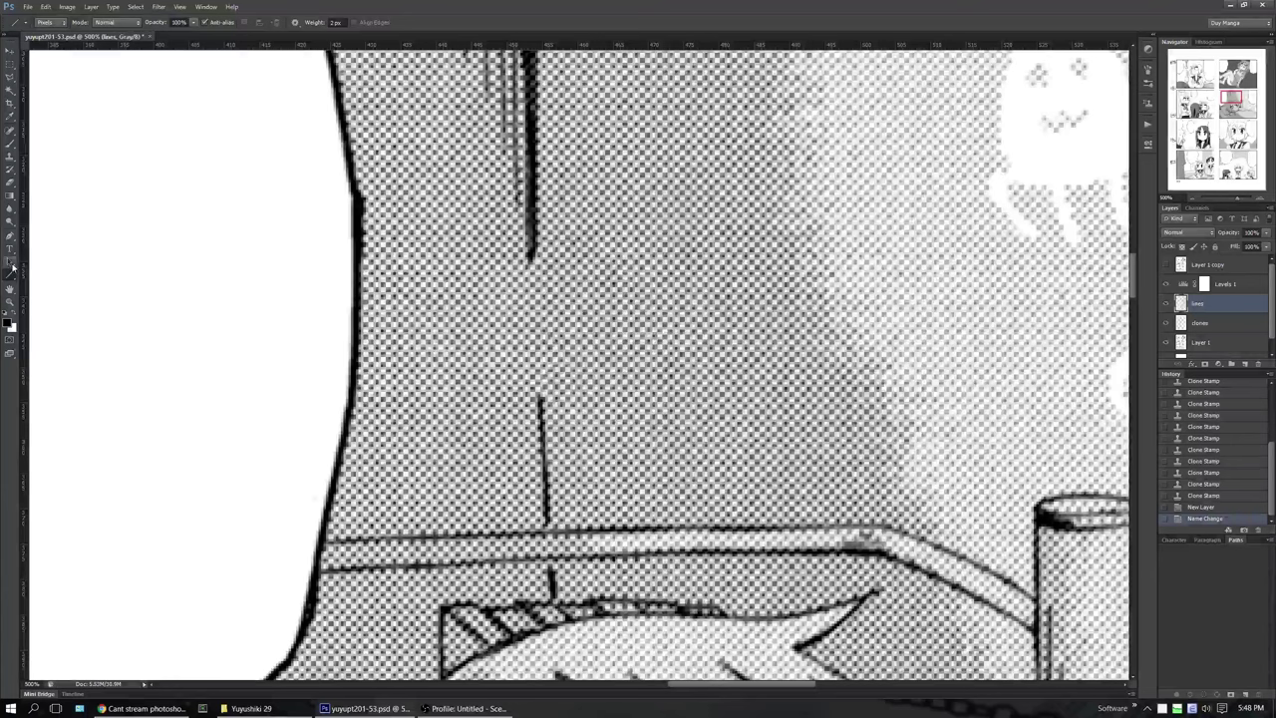
pyautogui.click(10, 236)
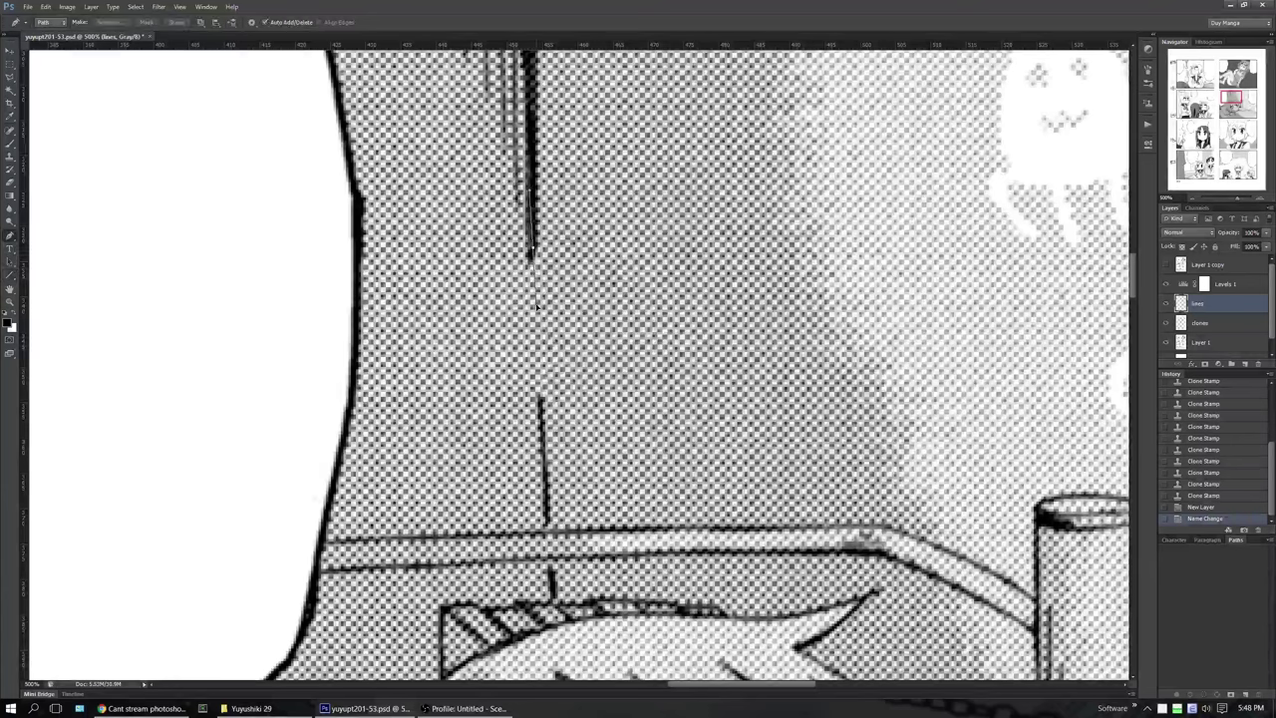
# Draw a pen path across the gap in the vertical wall line, bending it to follow the existing line
pyautogui.click(530, 251)
pyautogui.click(539, 398)
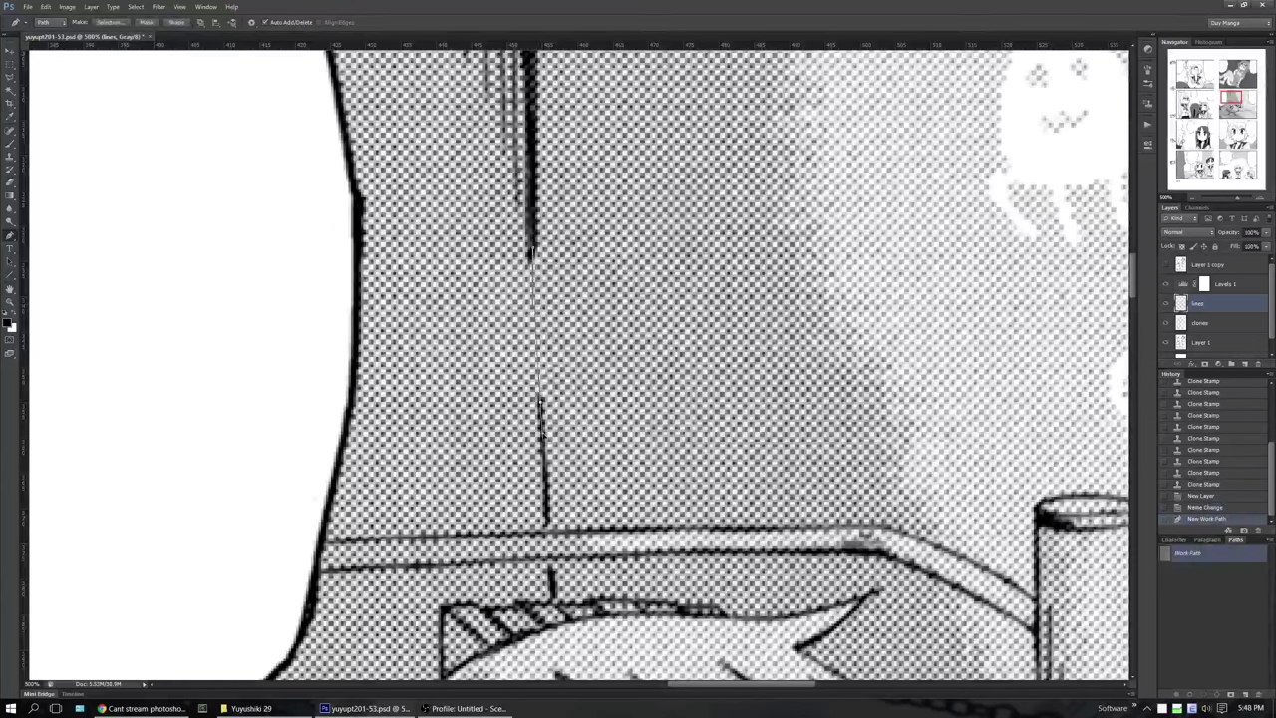
pyautogui.click(539, 399)
pyautogui.moveTo(540, 398); pyautogui.dragTo(541, 321)
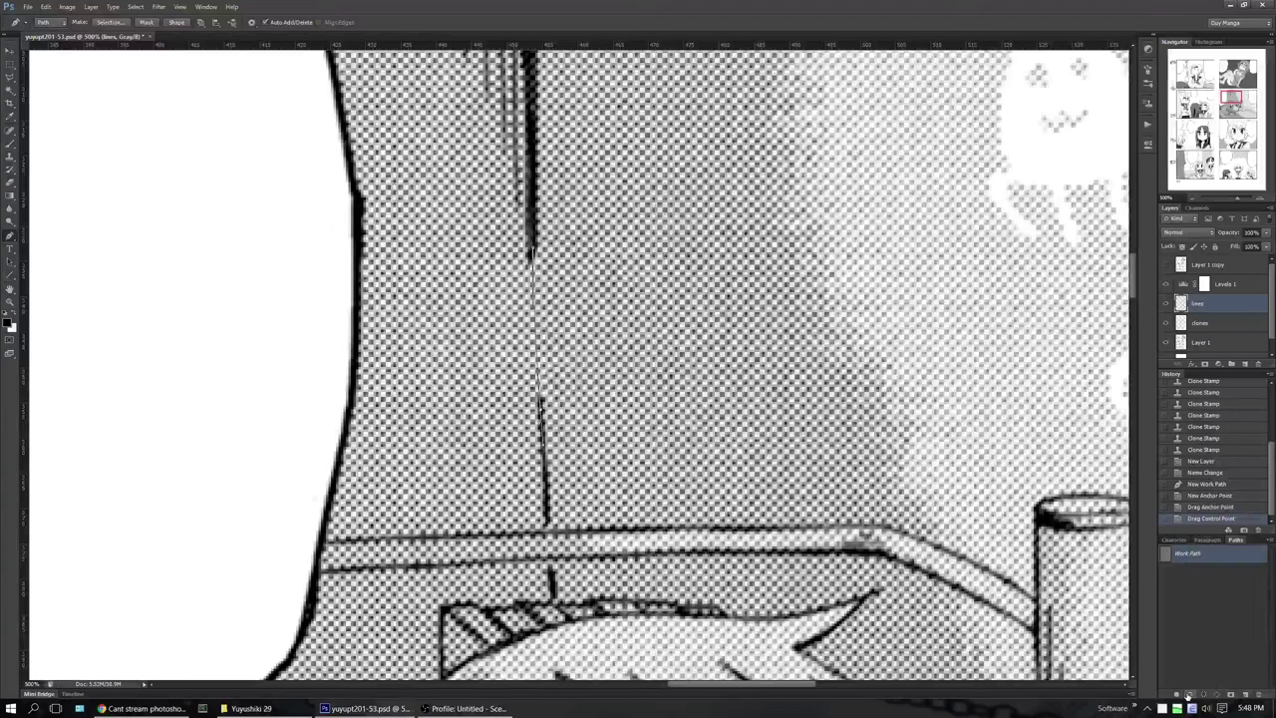
# Set the brush to the 2 px preset and stroke the wall line path on the lines layer
pyautogui.press('b')
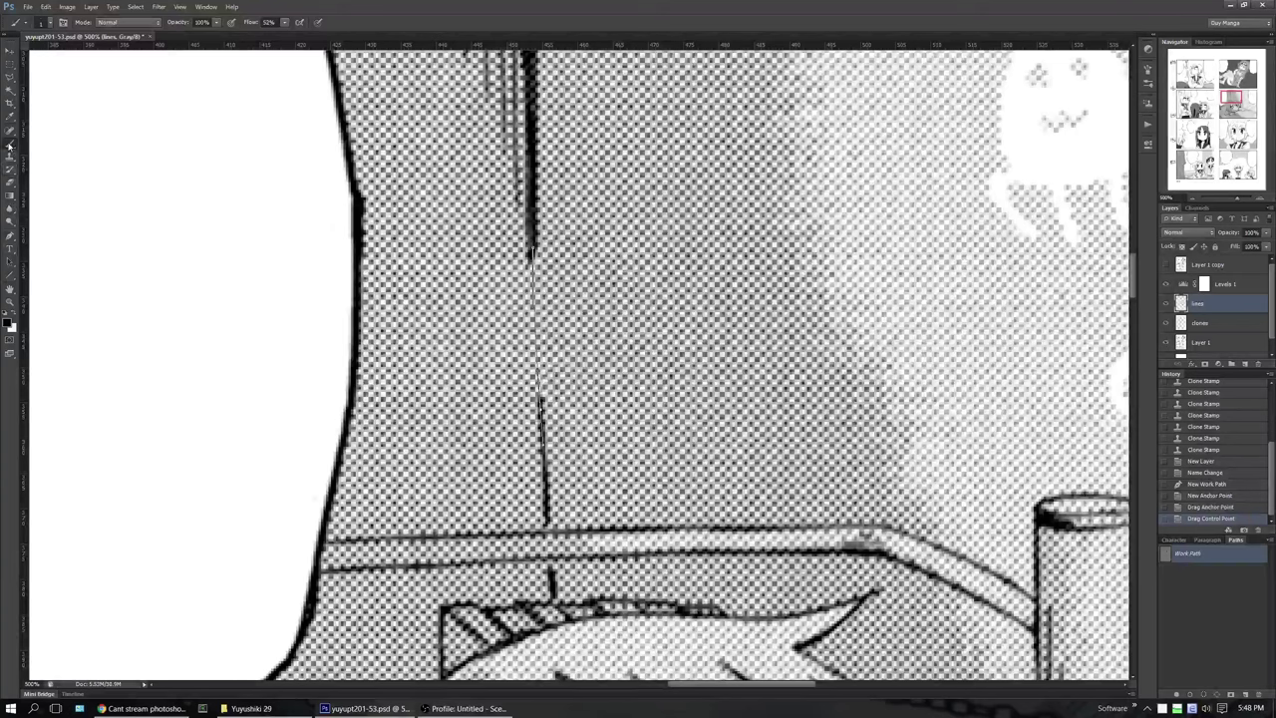
pyautogui.click(51, 23)
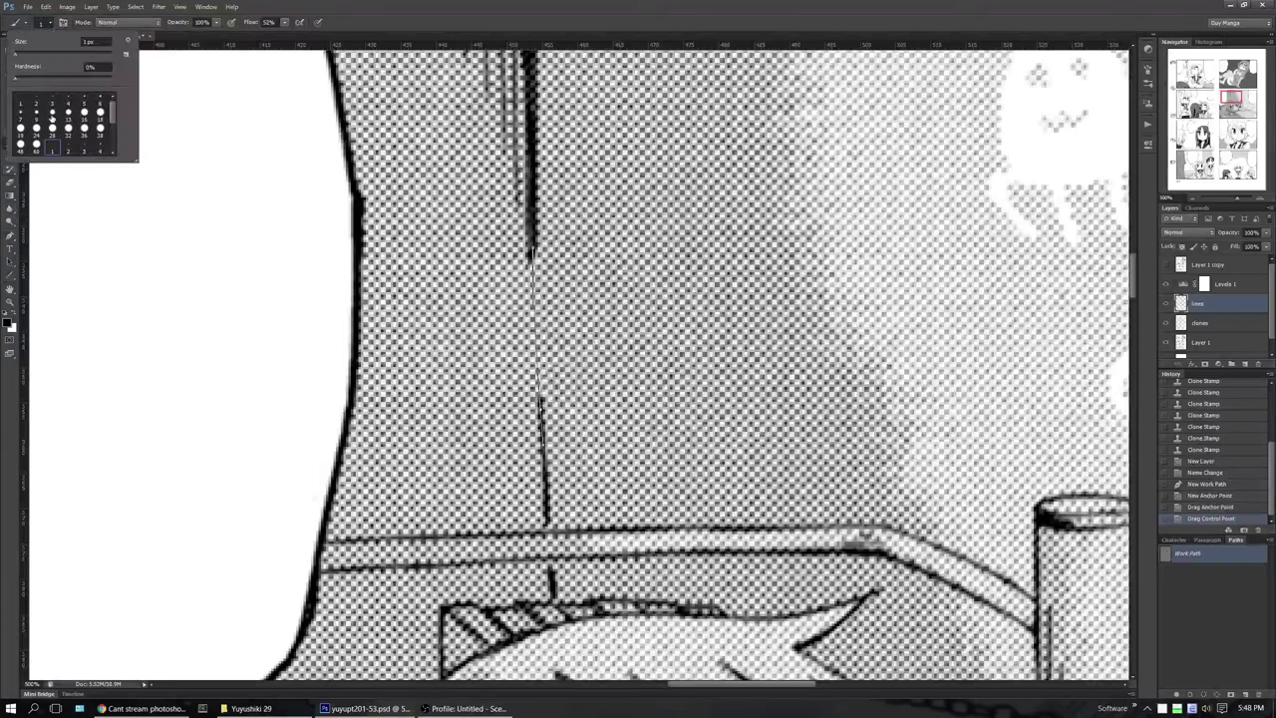
pyautogui.click(69, 148)
pyautogui.click(1186, 695)
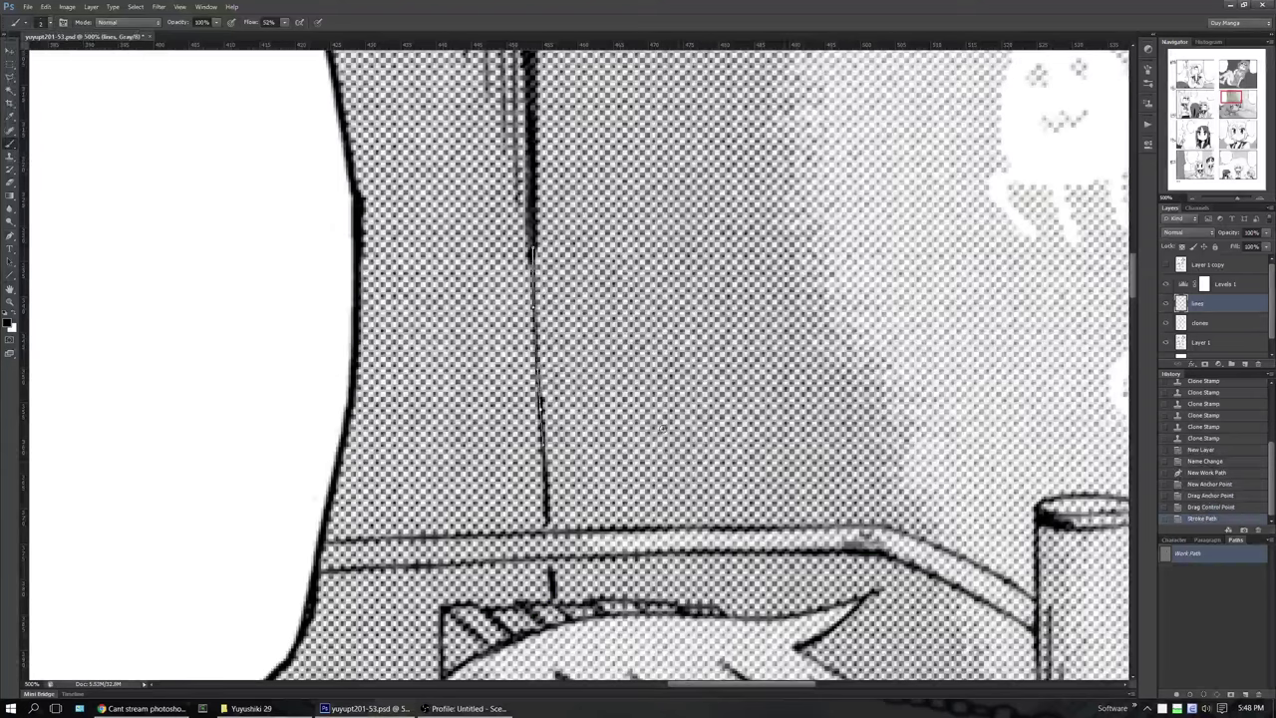
# Shift the path's upper anchor point onto the thick wall line and restroke the path, finishing with the 1 px brush
pyautogui.moveTo(533, 250); pyautogui.dragTo(525, 248)
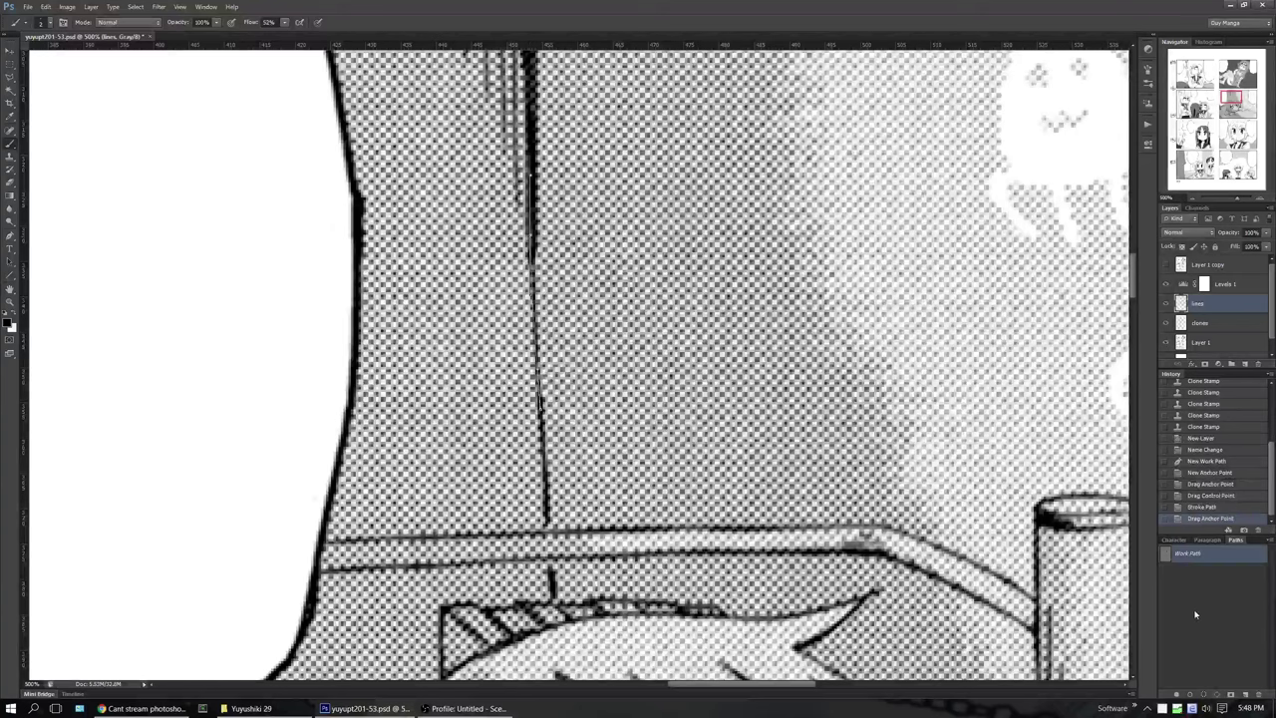
pyautogui.click(1189, 695)
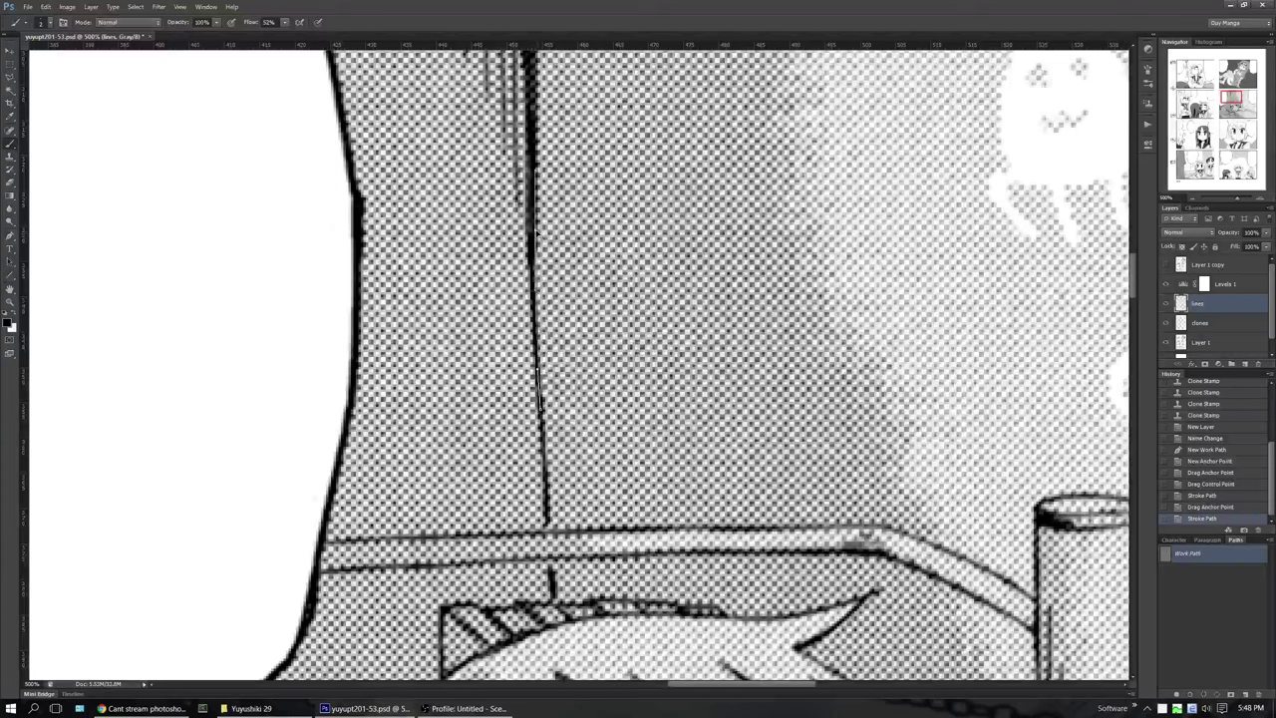
pyautogui.moveTo(535, 218); pyautogui.dragTo(532, 217)
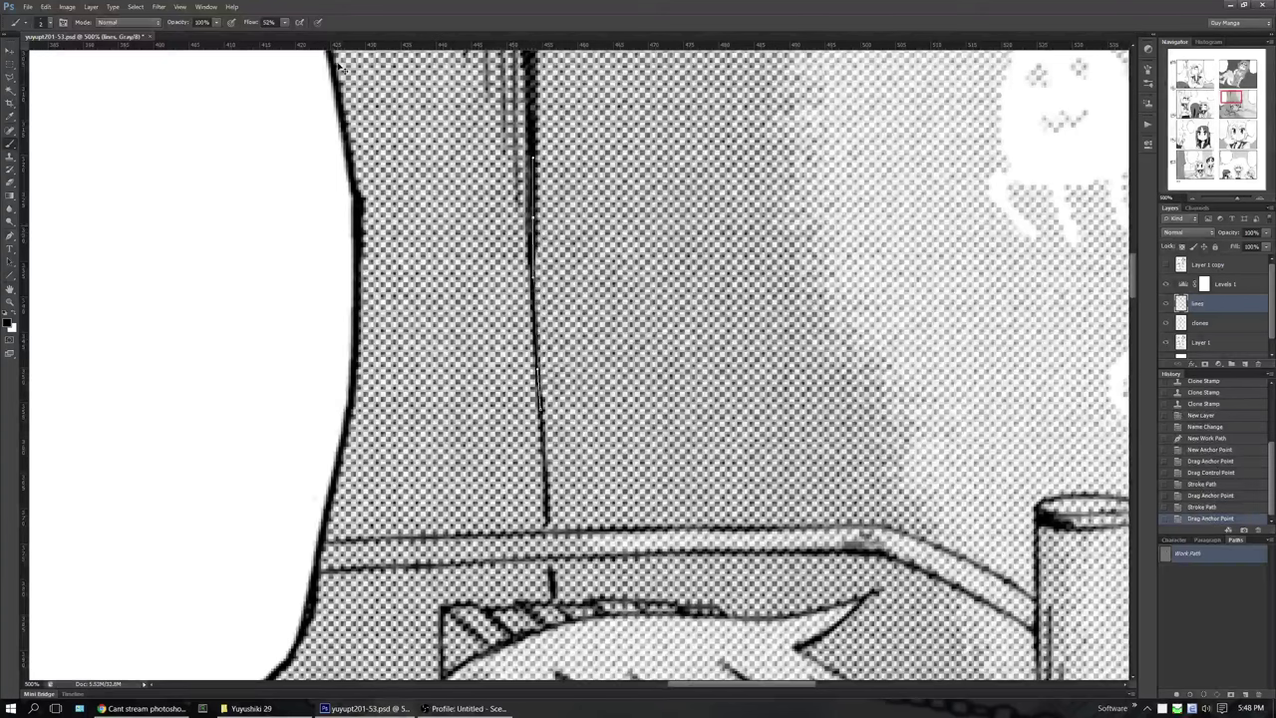
pyautogui.click(50, 22)
pyautogui.click(53, 149)
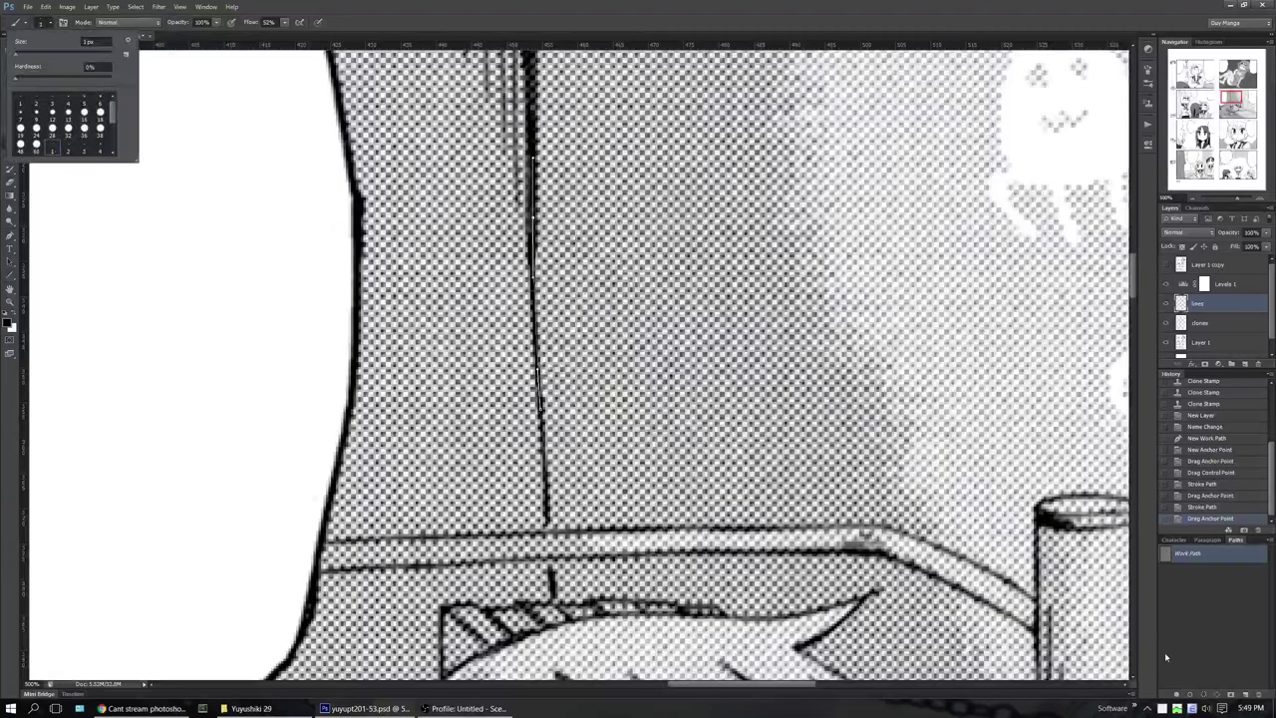
pyautogui.click(1191, 694)
pyautogui.hotkey('ctrl', 'z')
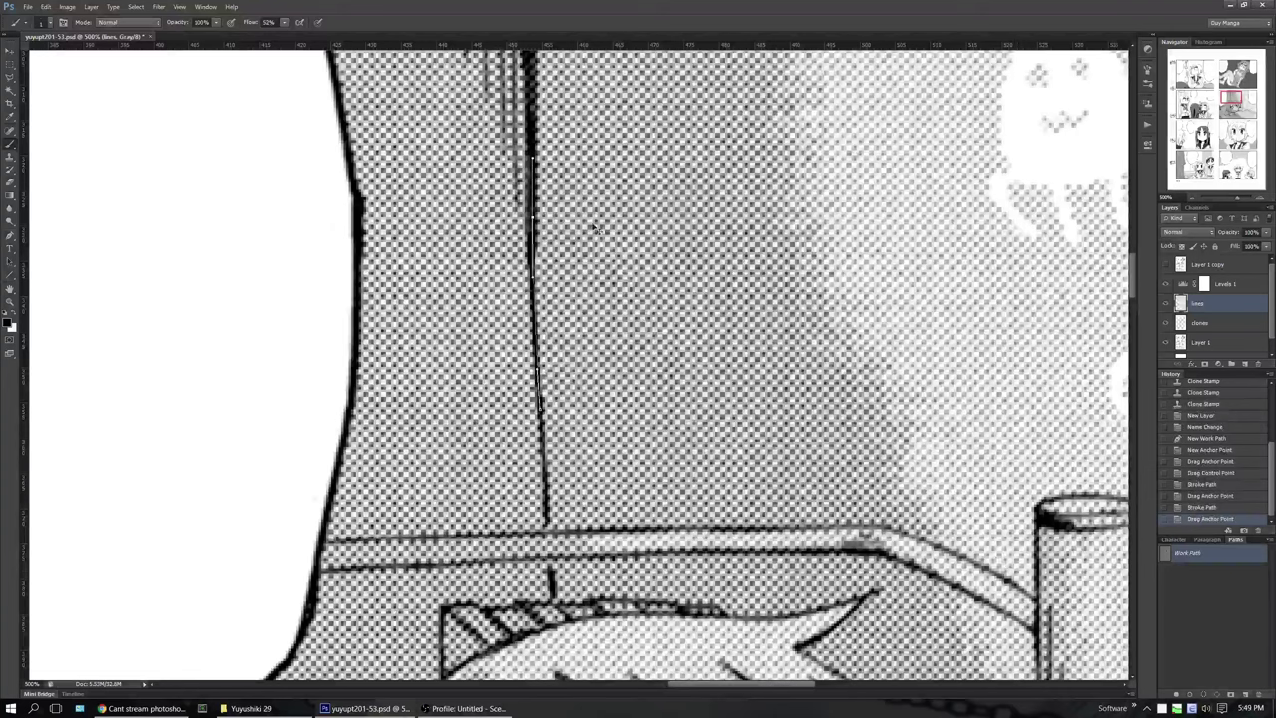
pyautogui.moveTo(534, 227); pyautogui.dragTo(535, 233)
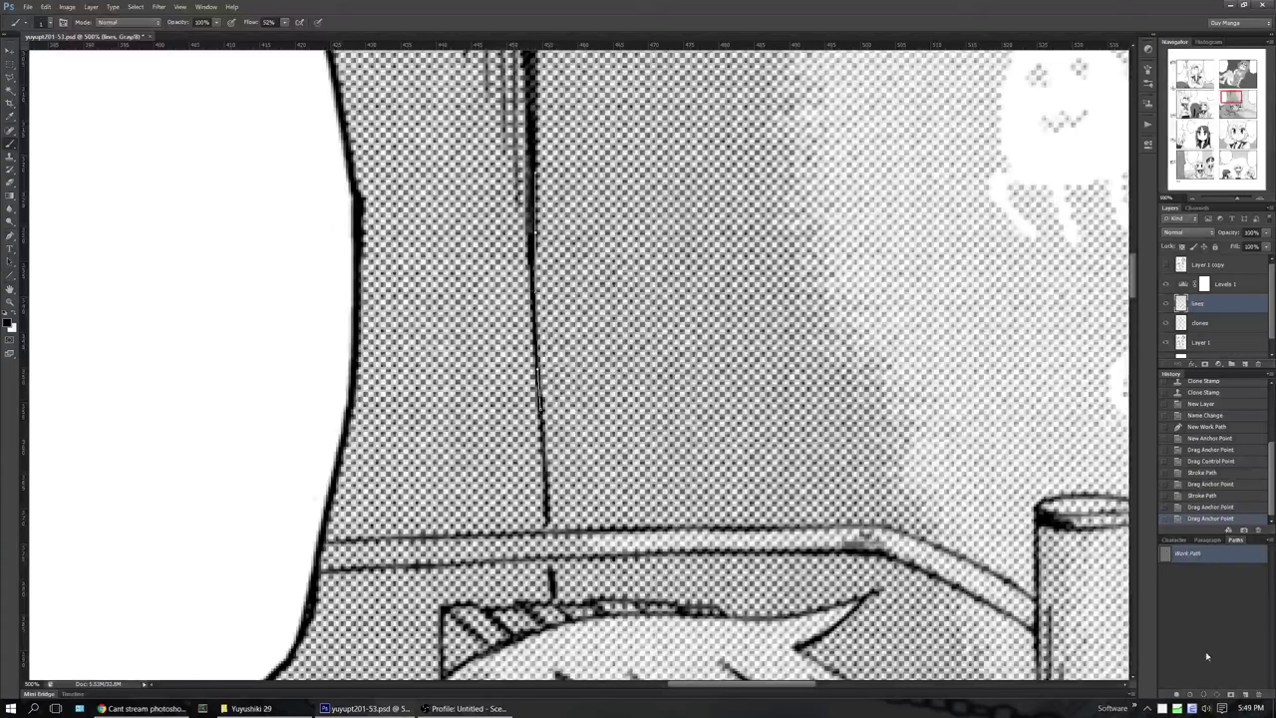
pyautogui.click(1188, 693)
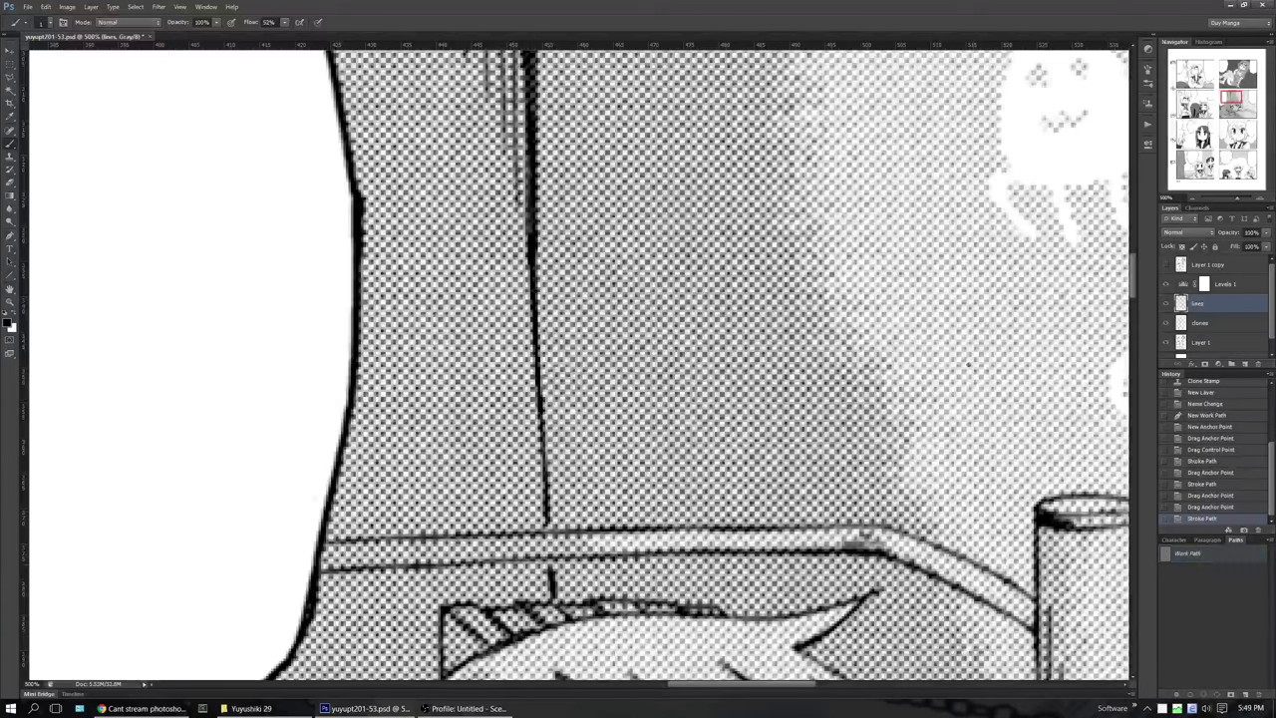
# Erase the stray edges of the redrawn stroke around the vertical wall line on the lines layer
pyautogui.press('e')
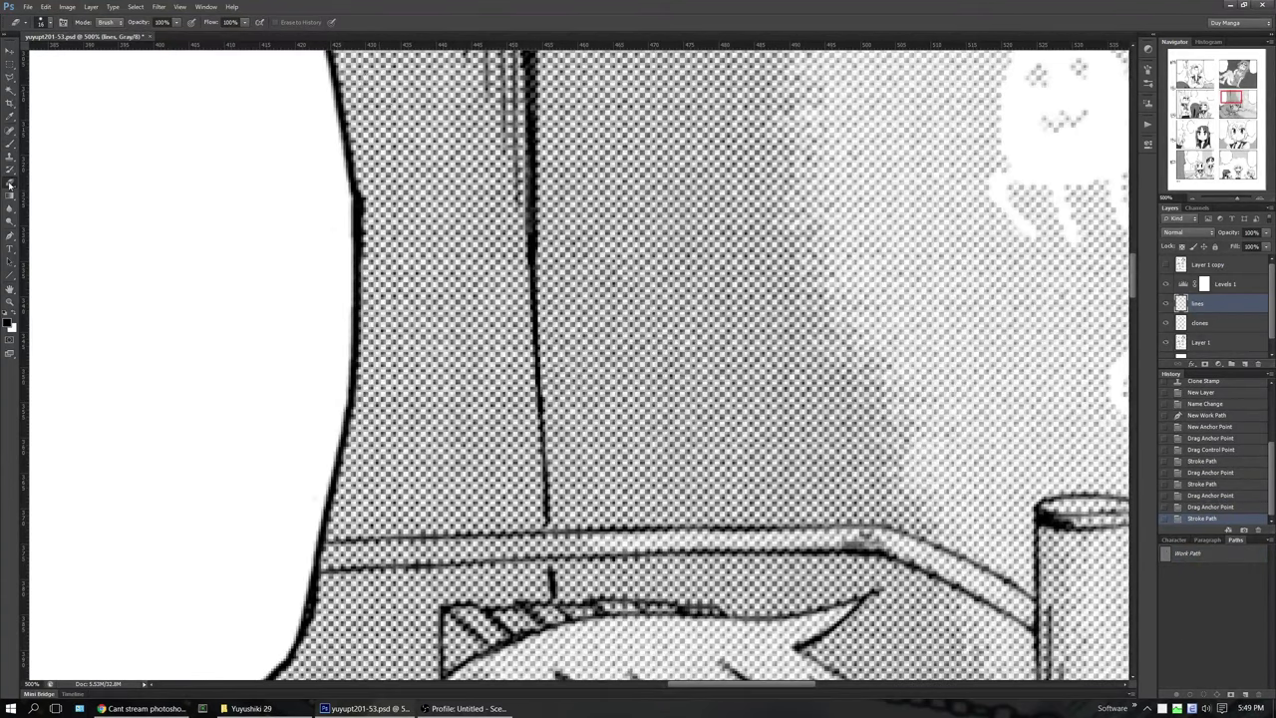
pyautogui.moveTo(525, 237)
pyautogui.mouseDown()
pyautogui.moveTo(499, 239)
pyautogui.moveTo(510, 261)
pyautogui.mouseUp()
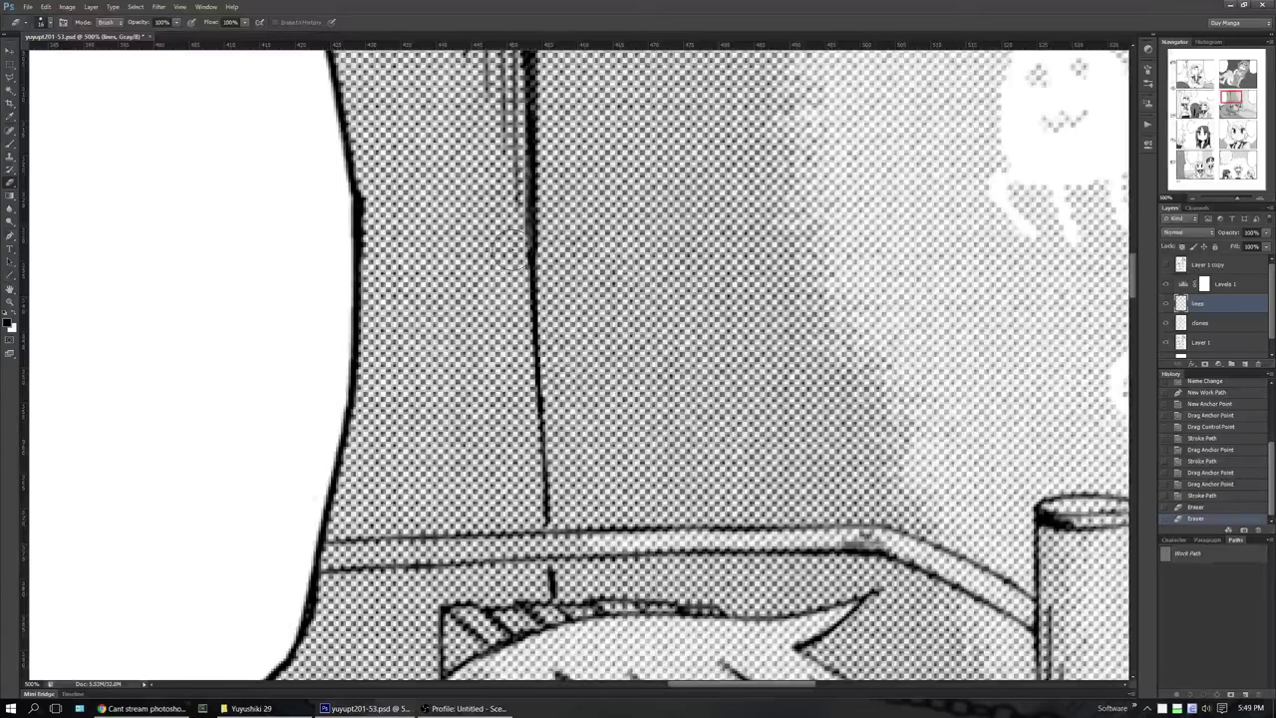
pyautogui.moveTo(504, 257); pyautogui.dragTo(500, 279)
pyautogui.click(560, 237)
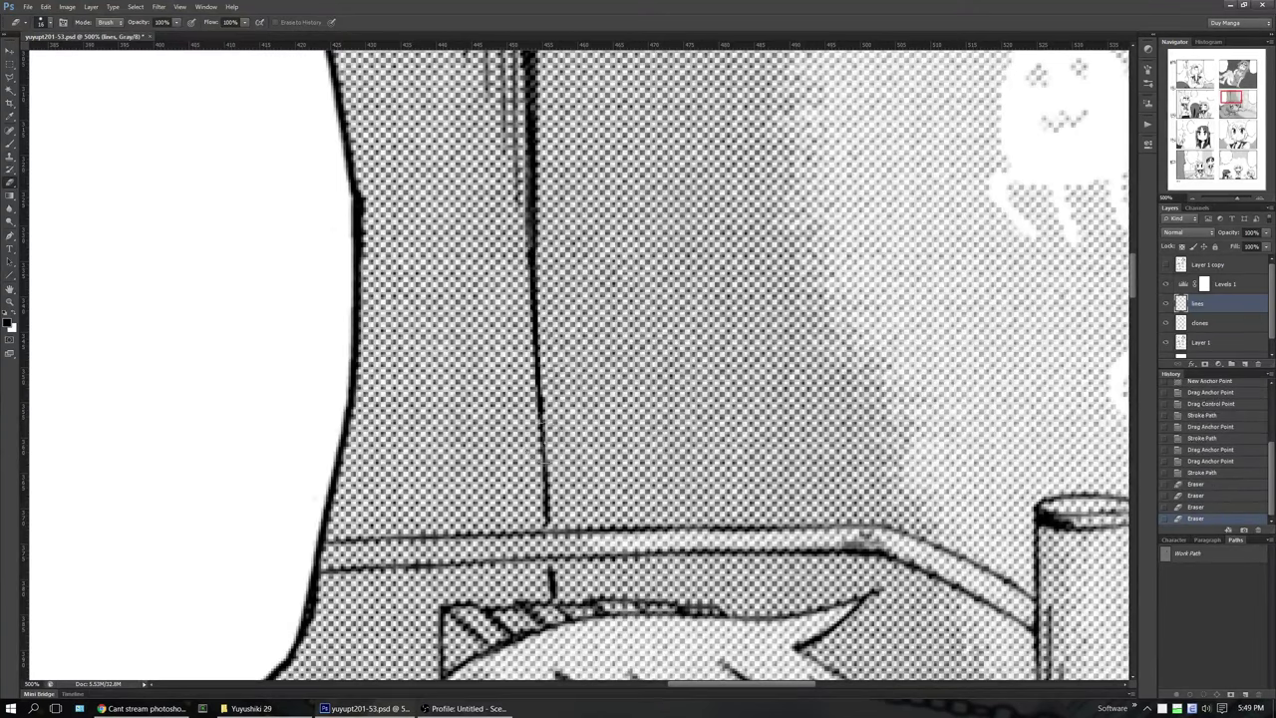
pyautogui.moveTo(533, 408)
pyautogui.mouseDown()
pyautogui.moveTo(520, 407)
pyautogui.moveTo(536, 387)
pyautogui.mouseUp()
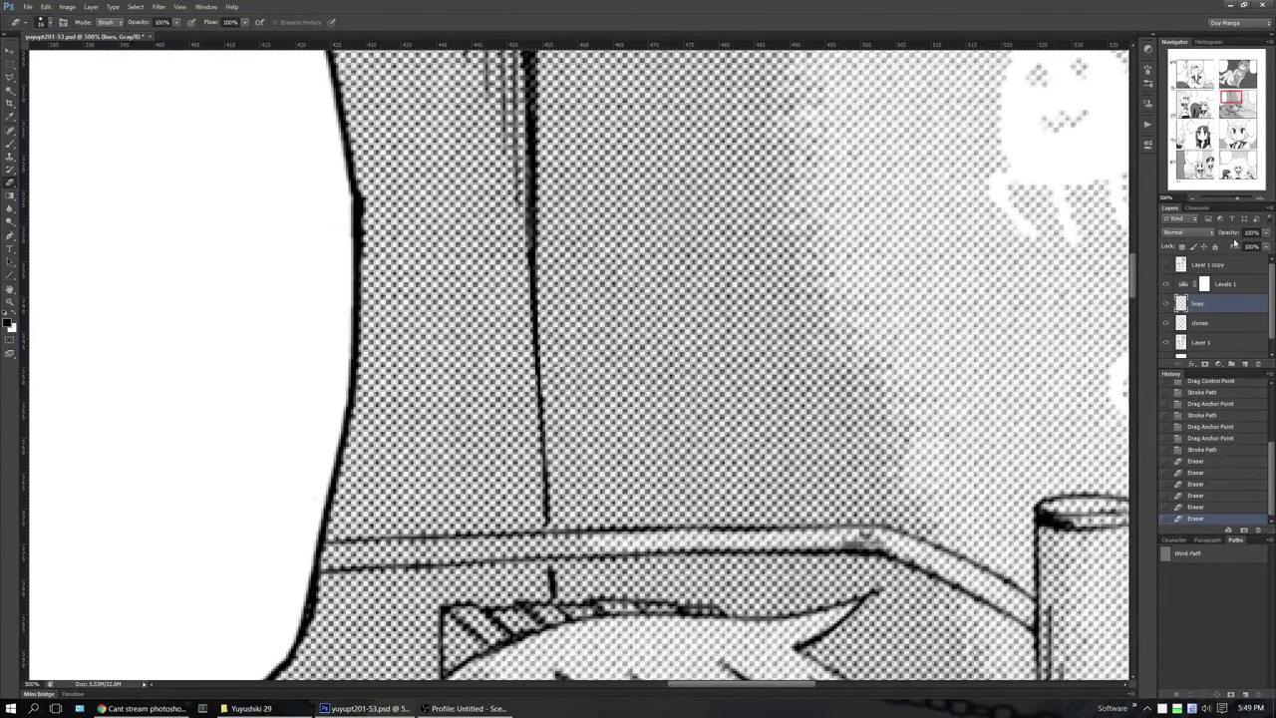
# Examine the whole page at reduced magnification and compare the cleaned artwork with the original in Layer 1 copy
pyautogui.click(1193, 199)
pyautogui.click(1193, 200)
pyautogui.click(1193, 200)
pyautogui.click(1193, 199)
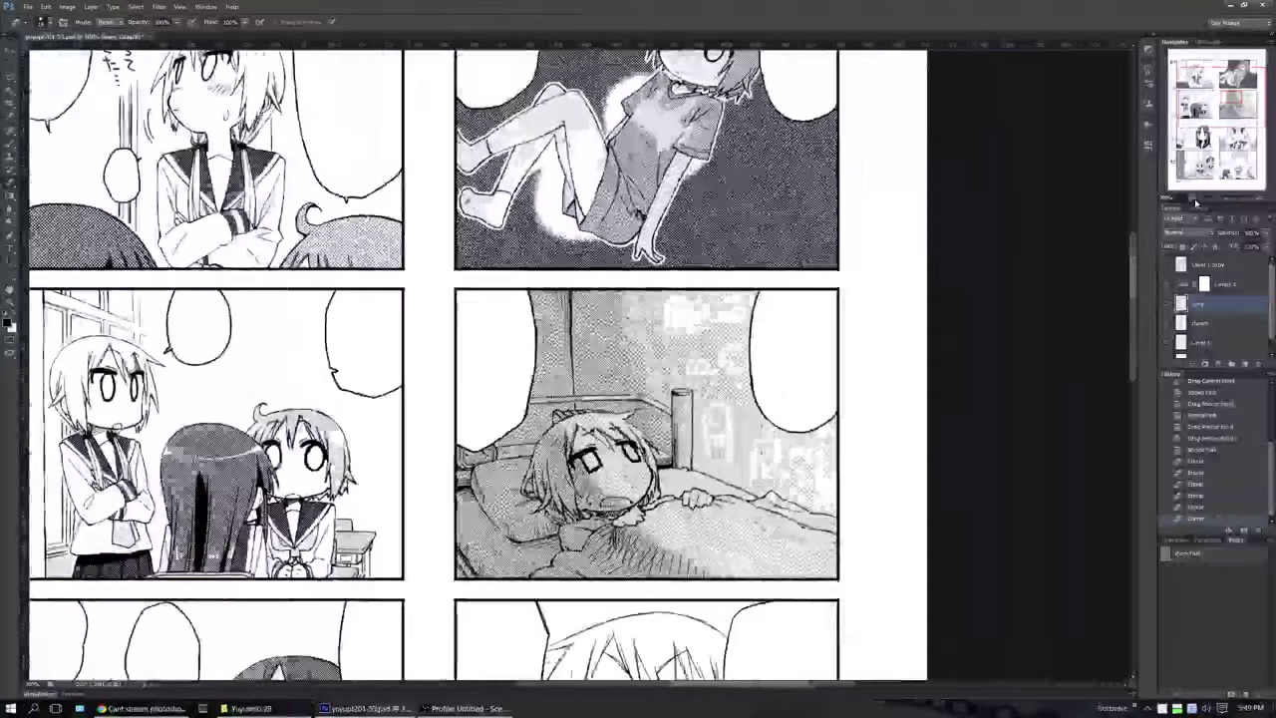
pyautogui.hotkey('ctrl', '-')
pyautogui.scroll(-3, 896, 283)
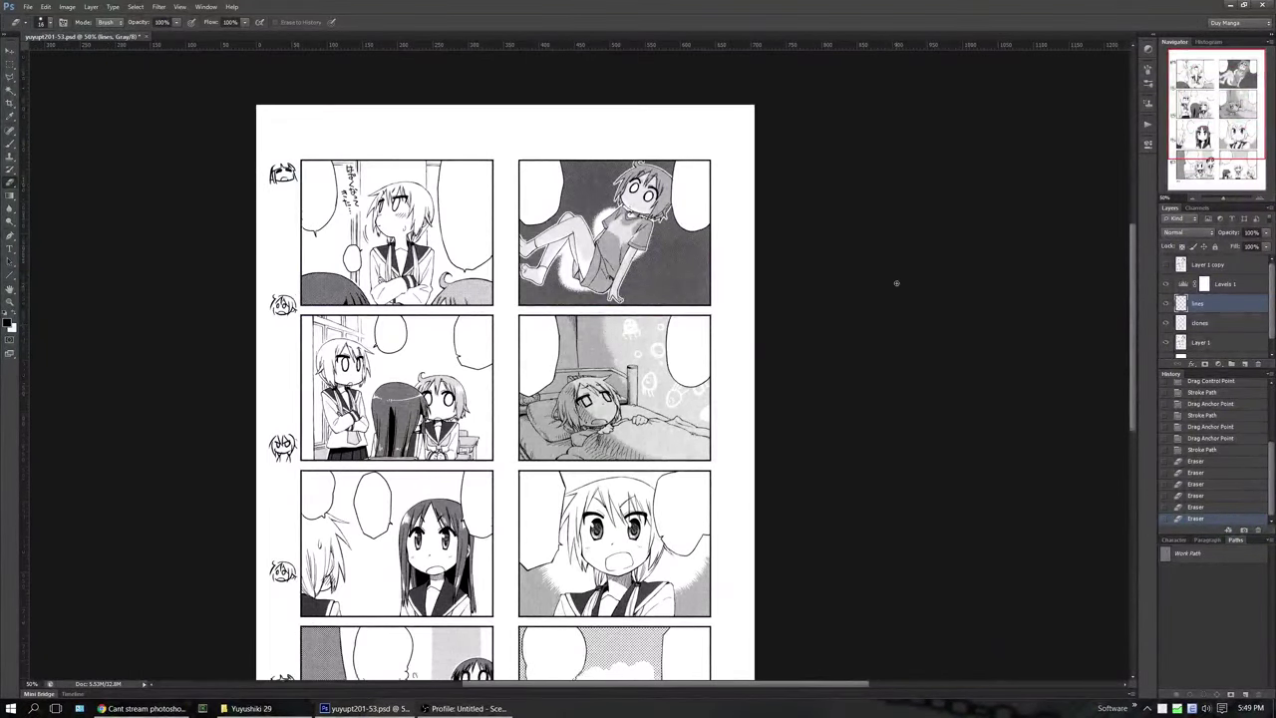
pyautogui.scroll(-2, 896, 283)
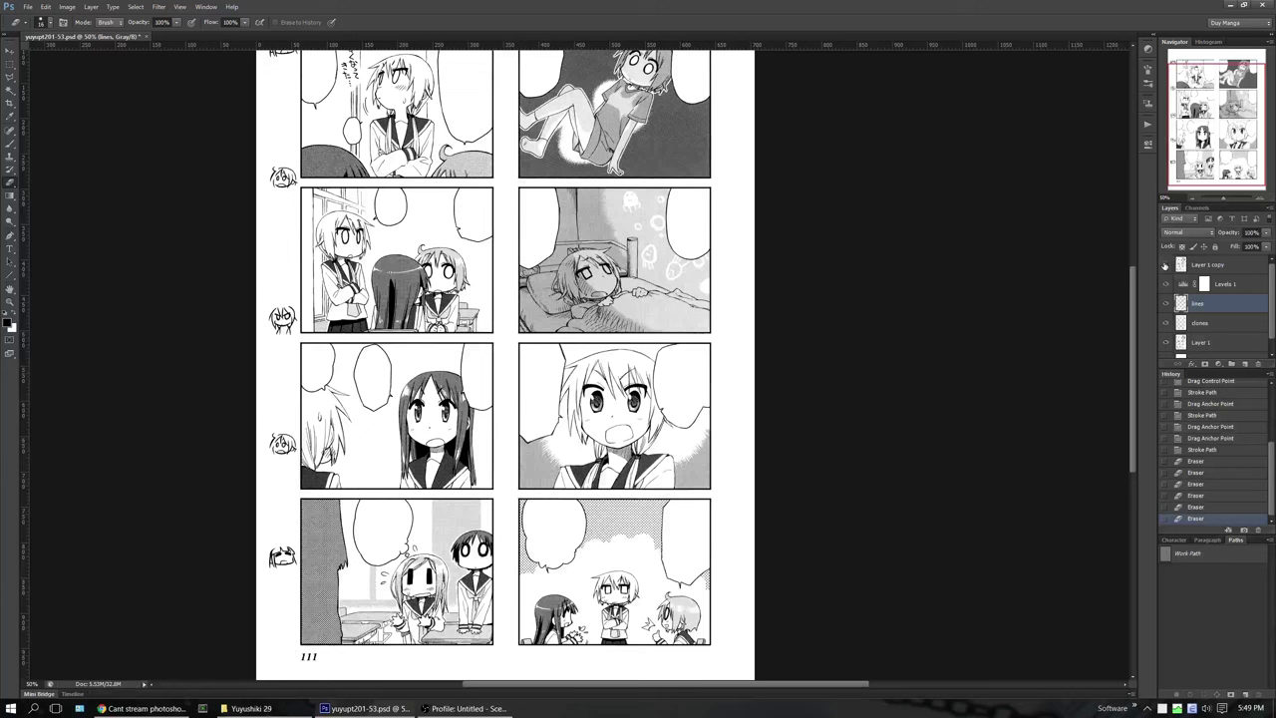
pyautogui.click(1165, 264)
pyautogui.click(1165, 265)
pyautogui.scroll(2, 859, 309)
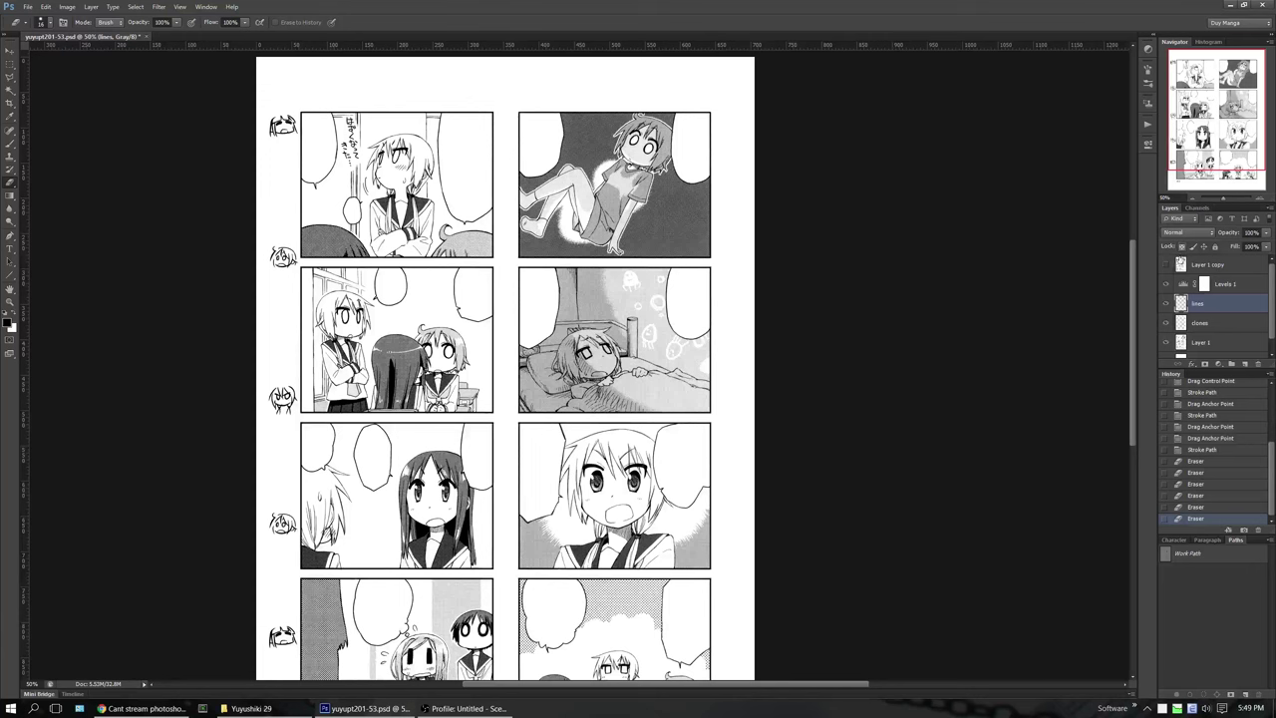
pyautogui.click(1165, 264)
pyautogui.click(1165, 264)
# Select the handwritten Japanese text in the first panel with a polygonal lasso and fill it with the white background color on the clones layer
pyautogui.click(1258, 196)
pyautogui.hscroll(-3, 806, 273)
pyautogui.scroll(1, 695, 259)
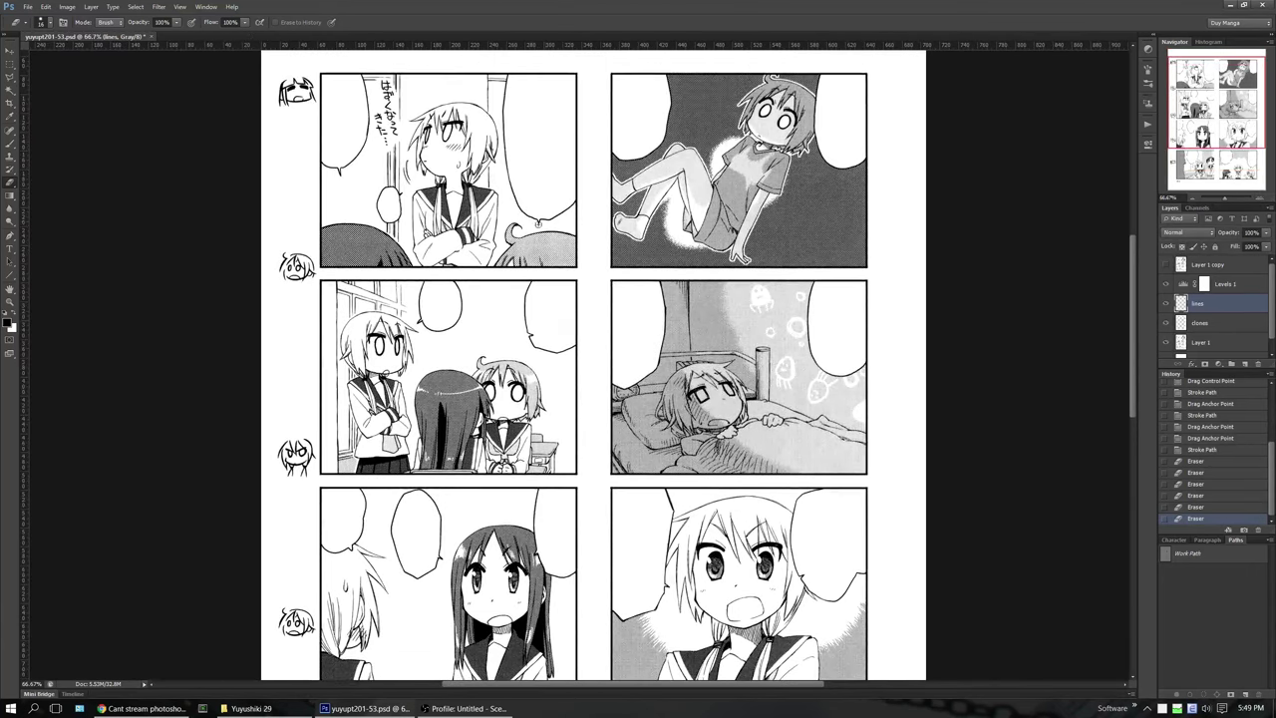
pyautogui.scroll(2, 538, 223)
pyautogui.press('z')
pyautogui.moveTo(349, 181); pyautogui.dragTo(422, 188)
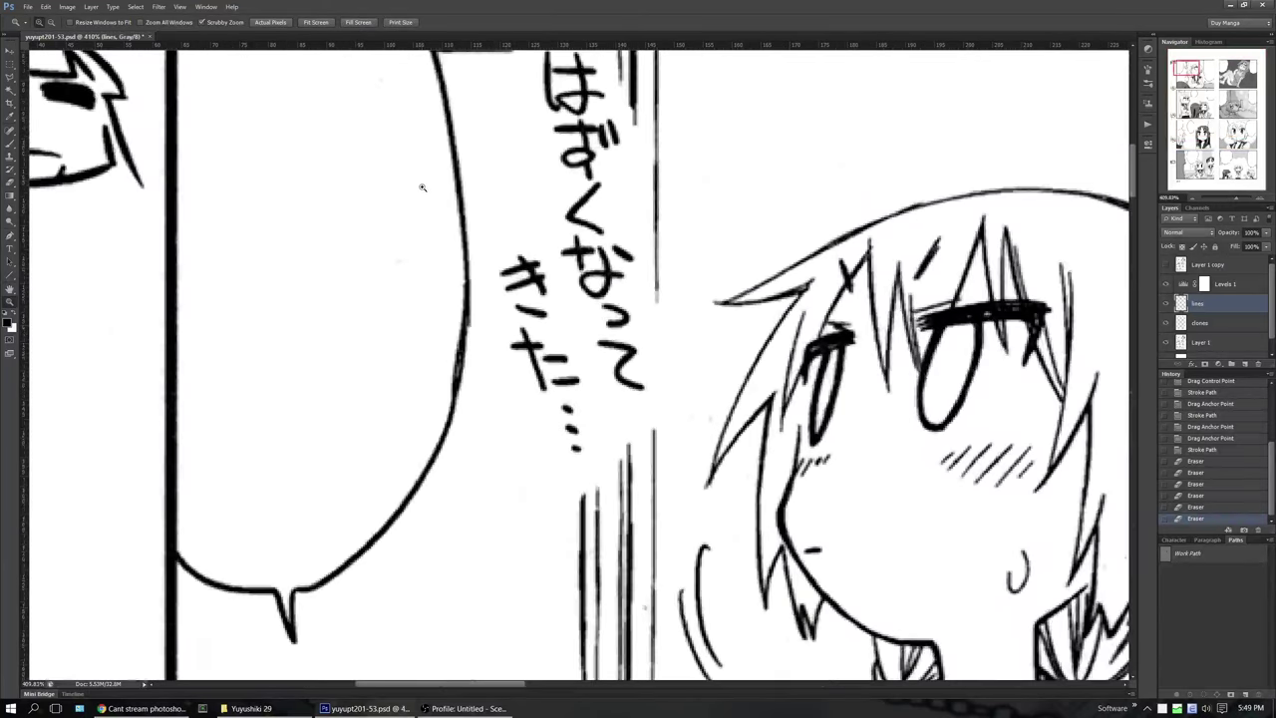
pyautogui.scroll(2, 424, 193)
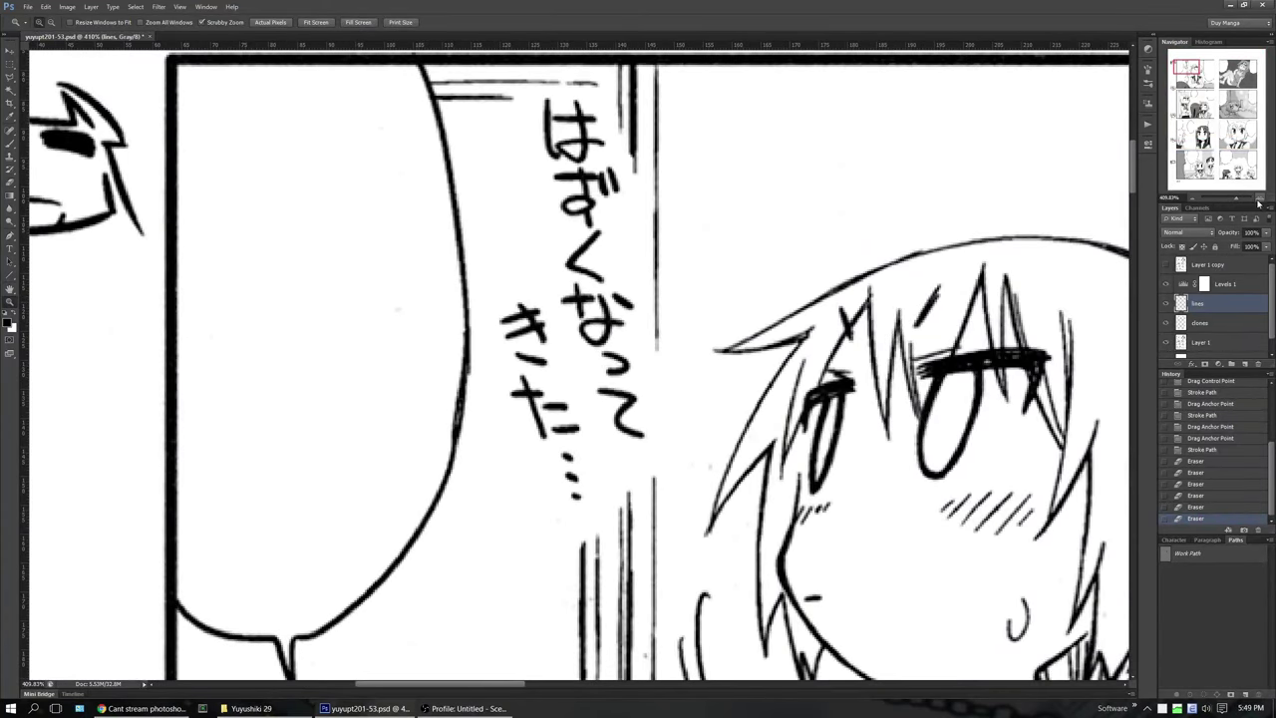
pyautogui.click(1258, 198)
pyautogui.scroll(2, 533, 78)
pyautogui.press('l')
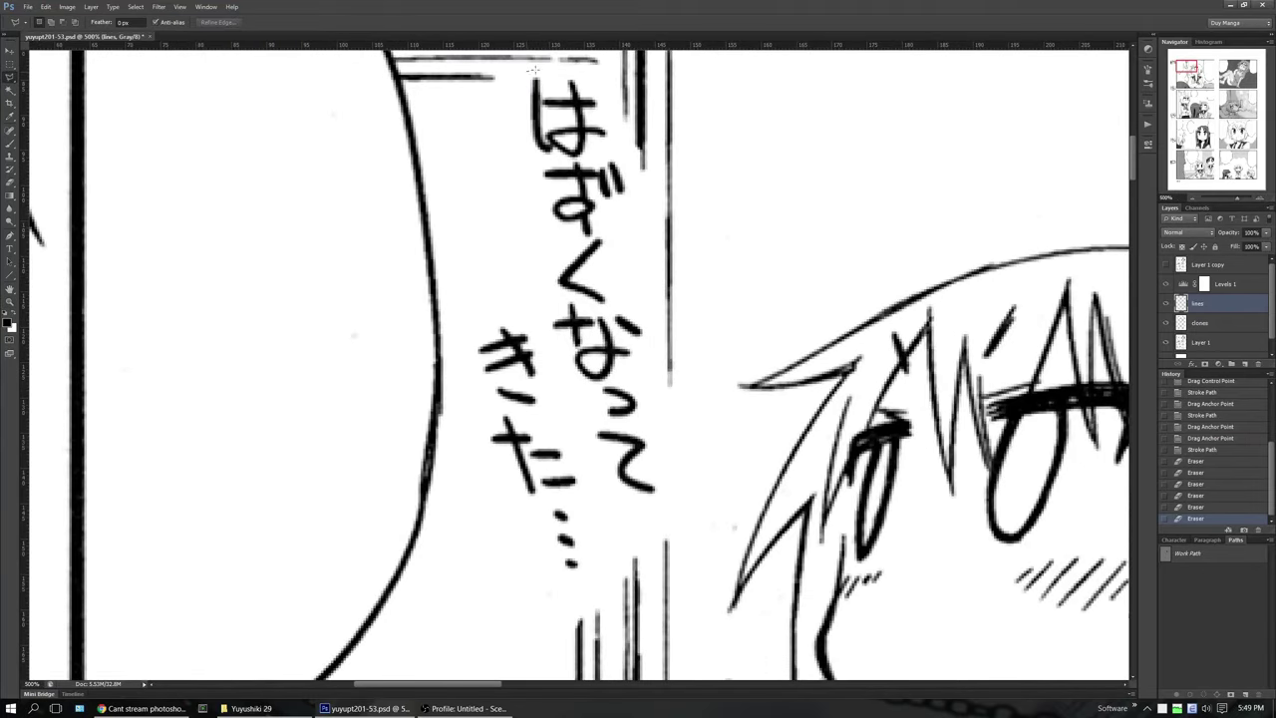
pyautogui.click(645, 197)
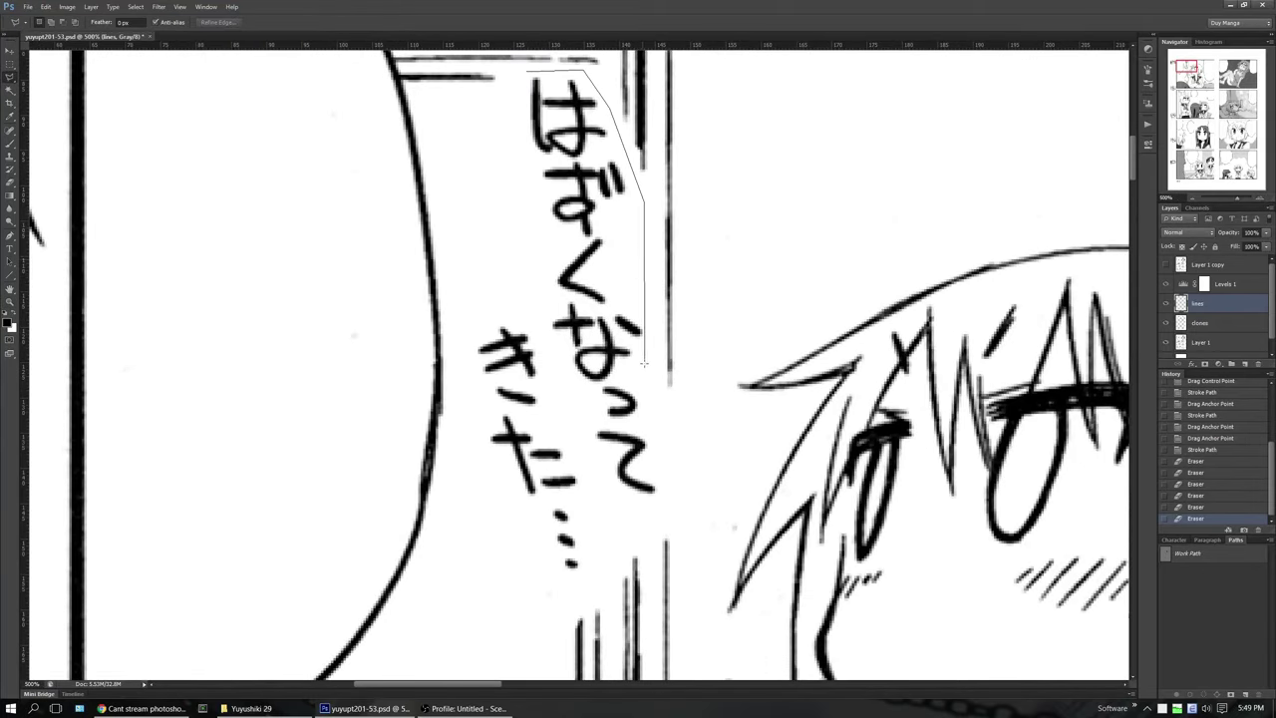
pyautogui.click(660, 395)
pyautogui.click(724, 550)
pyautogui.click(582, 590)
pyautogui.click(522, 592)
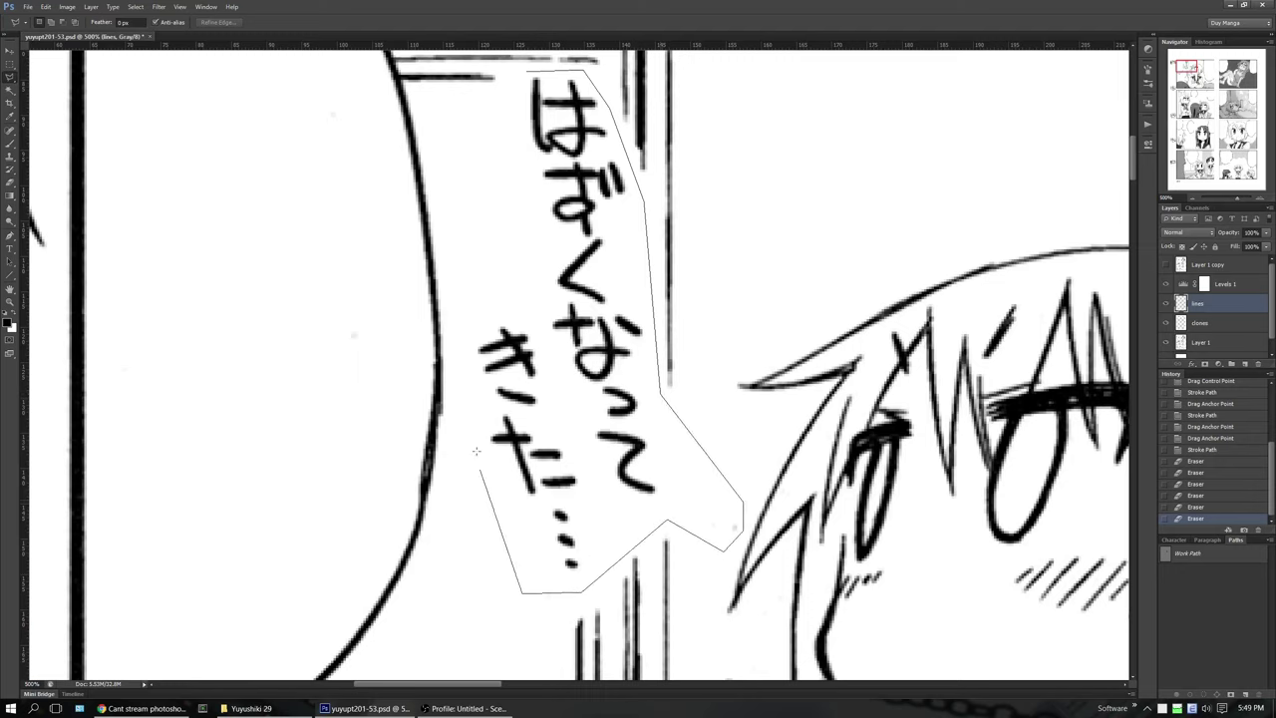
pyautogui.doubleClick(501, 115)
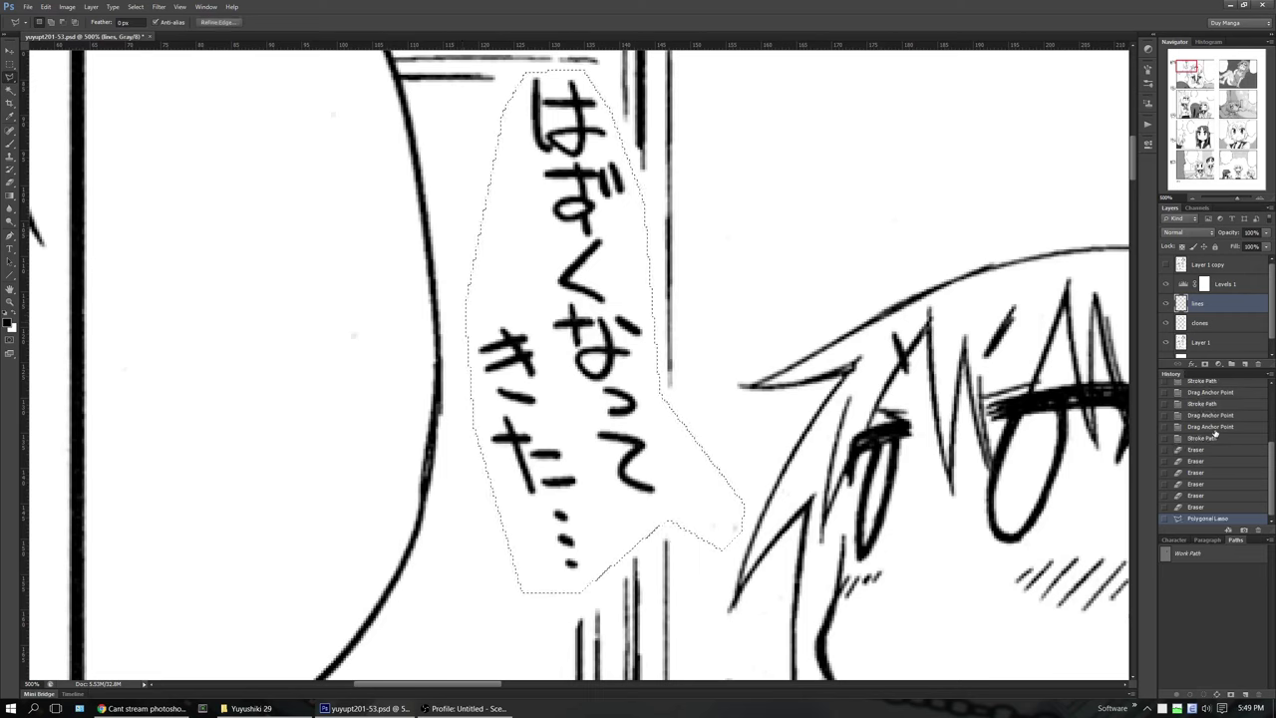
pyautogui.click(1208, 325)
pyautogui.hotkey('shift', 'F5')
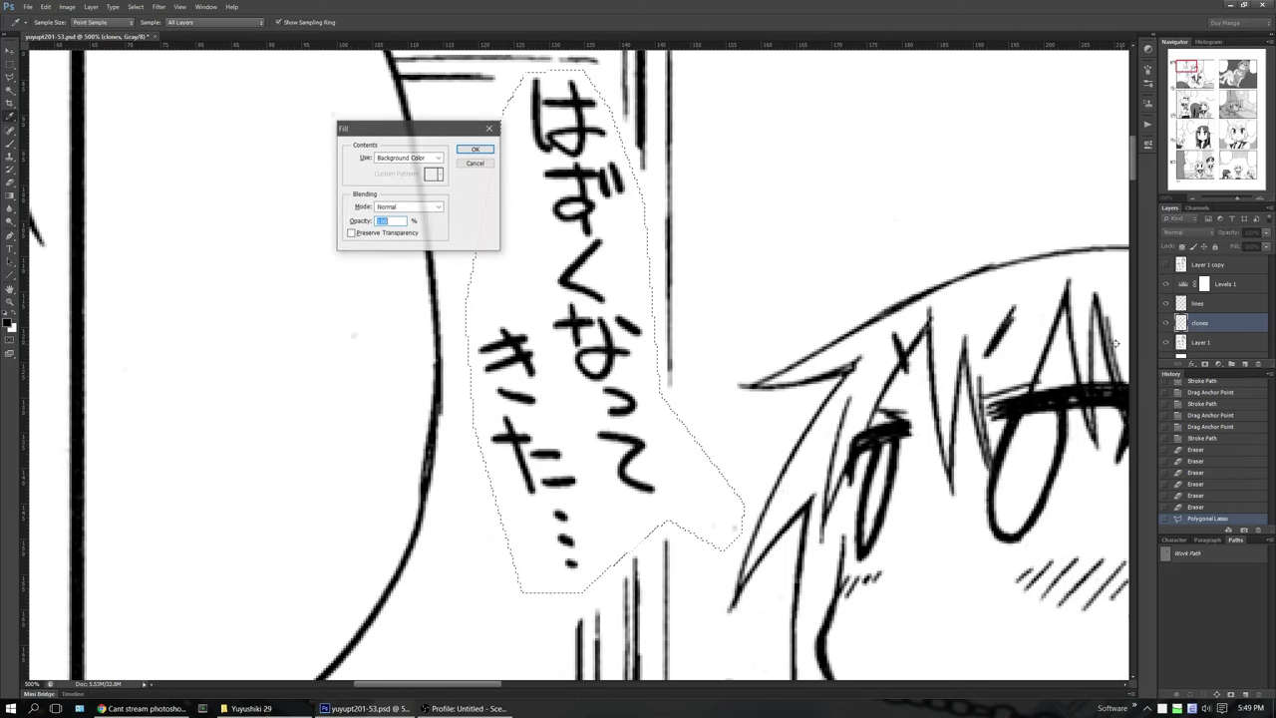
pyautogui.press('Return')
# Lower the white input level of the Levels 1 adjustment to 246 and clear the selection in the first panel
pyautogui.click(1224, 284)
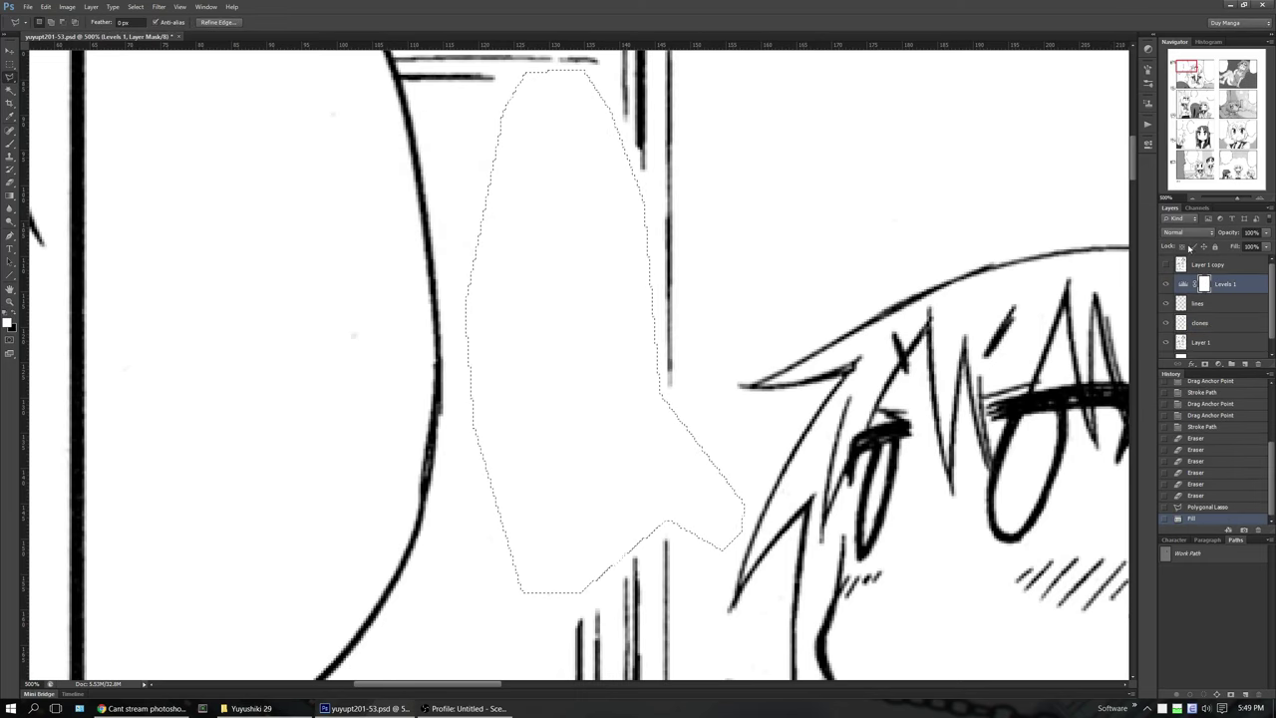
pyautogui.click(1147, 142)
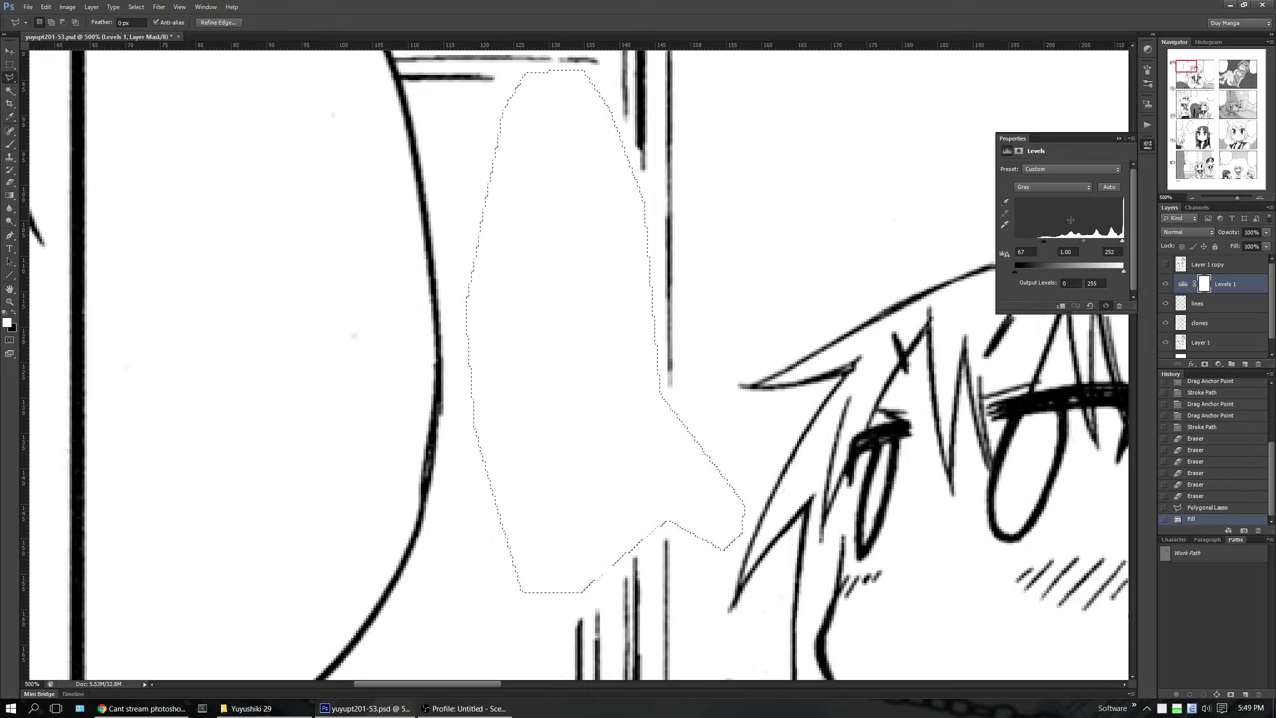
pyautogui.moveTo(1122, 243); pyautogui.dragTo(1120, 243)
pyautogui.moveTo(1120, 243); pyautogui.dragTo(1122, 243)
pyautogui.click(1193, 203)
pyautogui.click(1193, 202)
pyautogui.click(1193, 202)
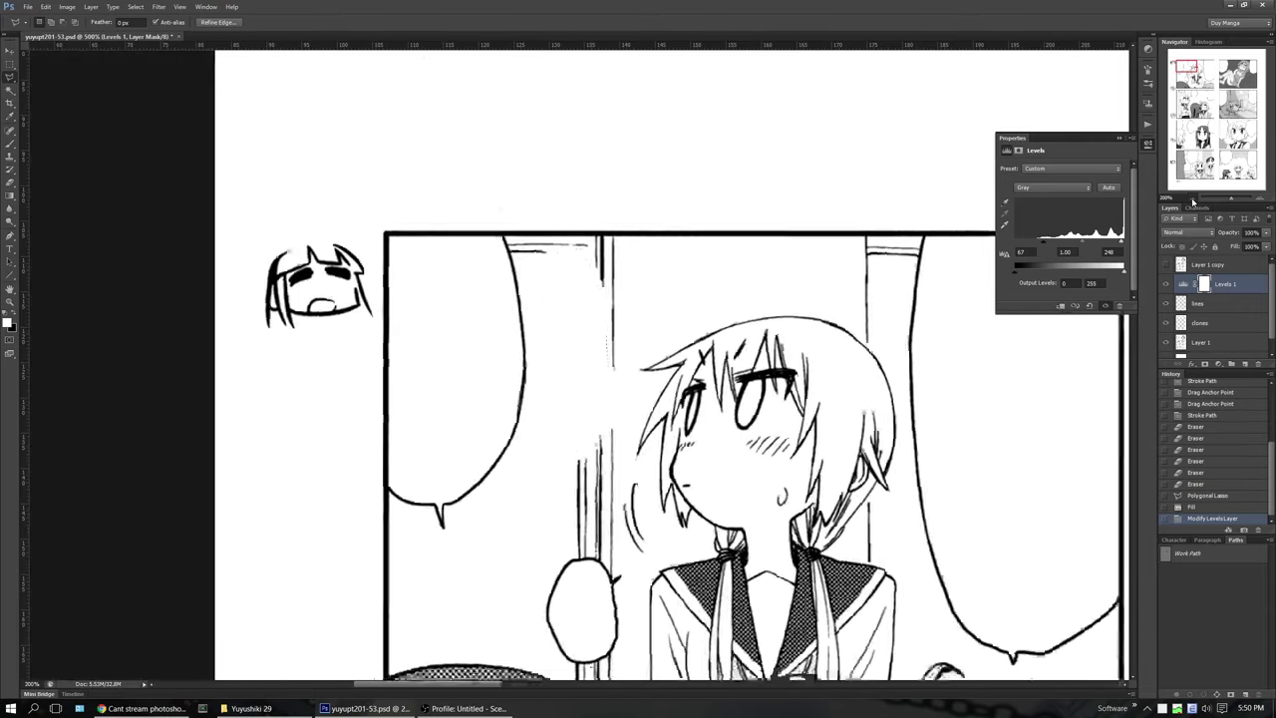
pyautogui.click(1193, 202)
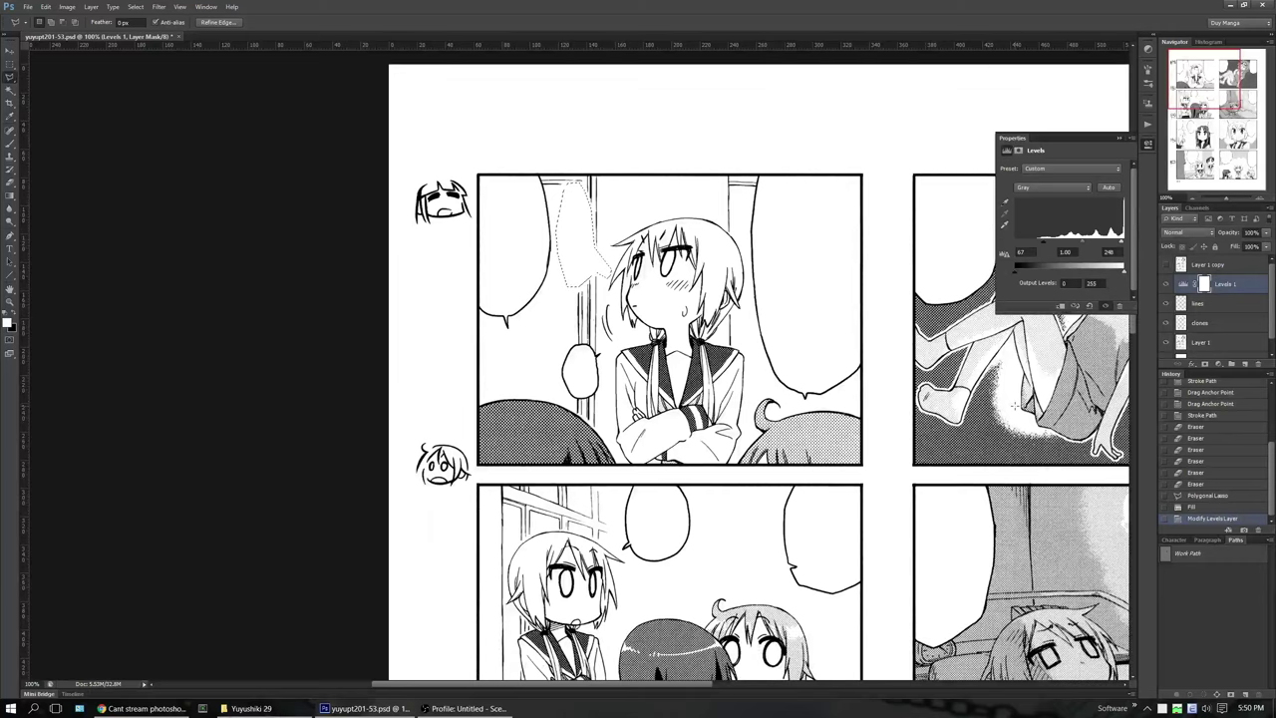
pyautogui.scroll(3, 1015, 405)
pyautogui.hotkey('ctrl', 'd')
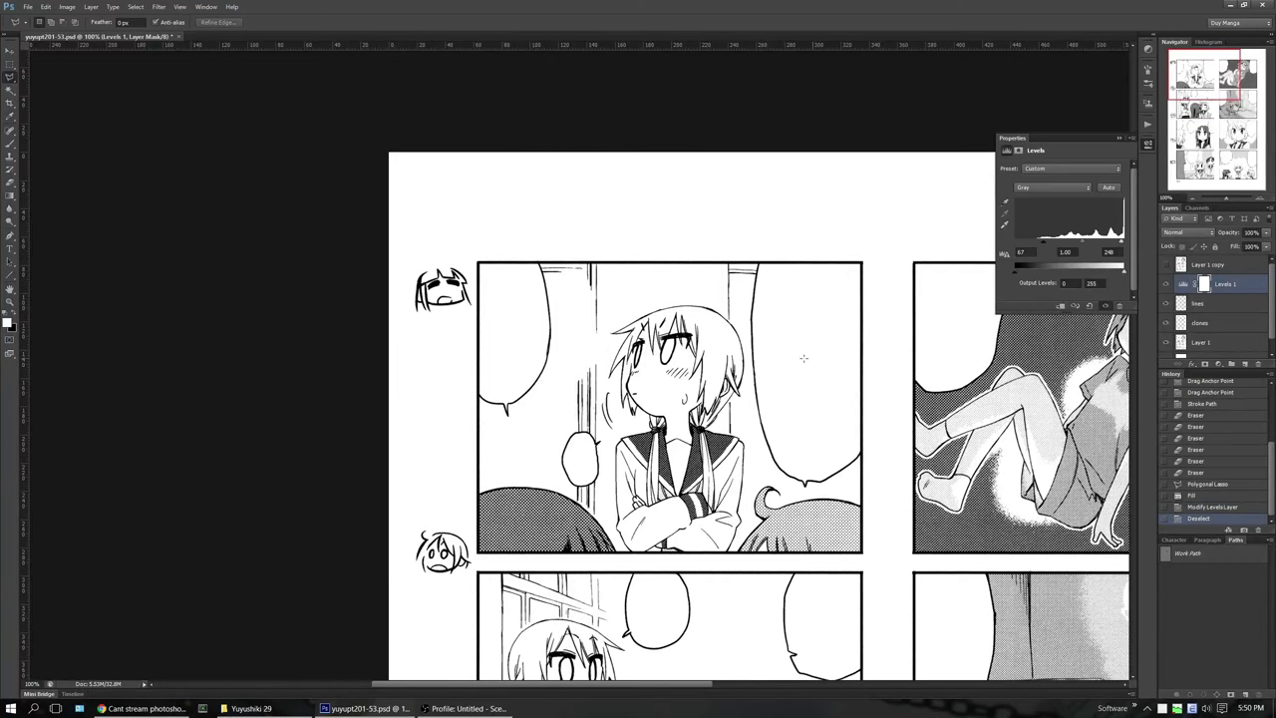
# Clone clean white over the small speck inside the first panel's left speech bubble on the clones layer
pyautogui.press('z')
pyautogui.moveTo(545, 329); pyautogui.dragTo(560, 321)
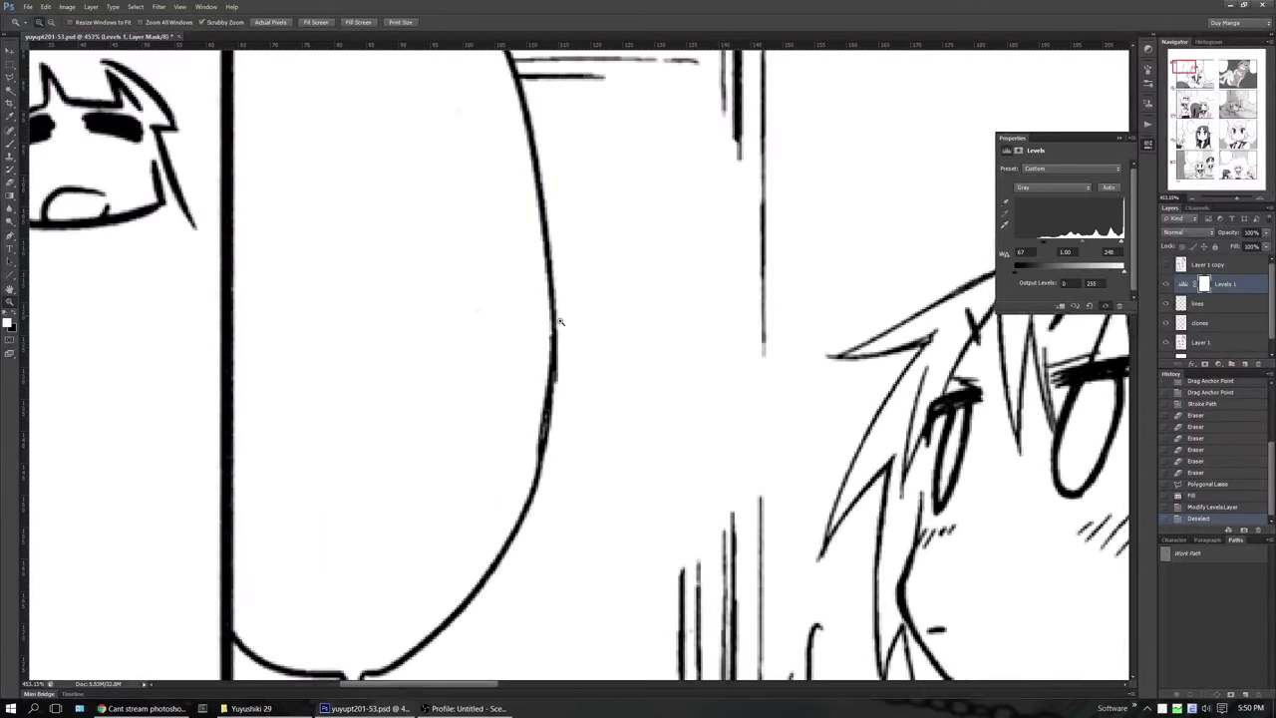
pyautogui.press('s')
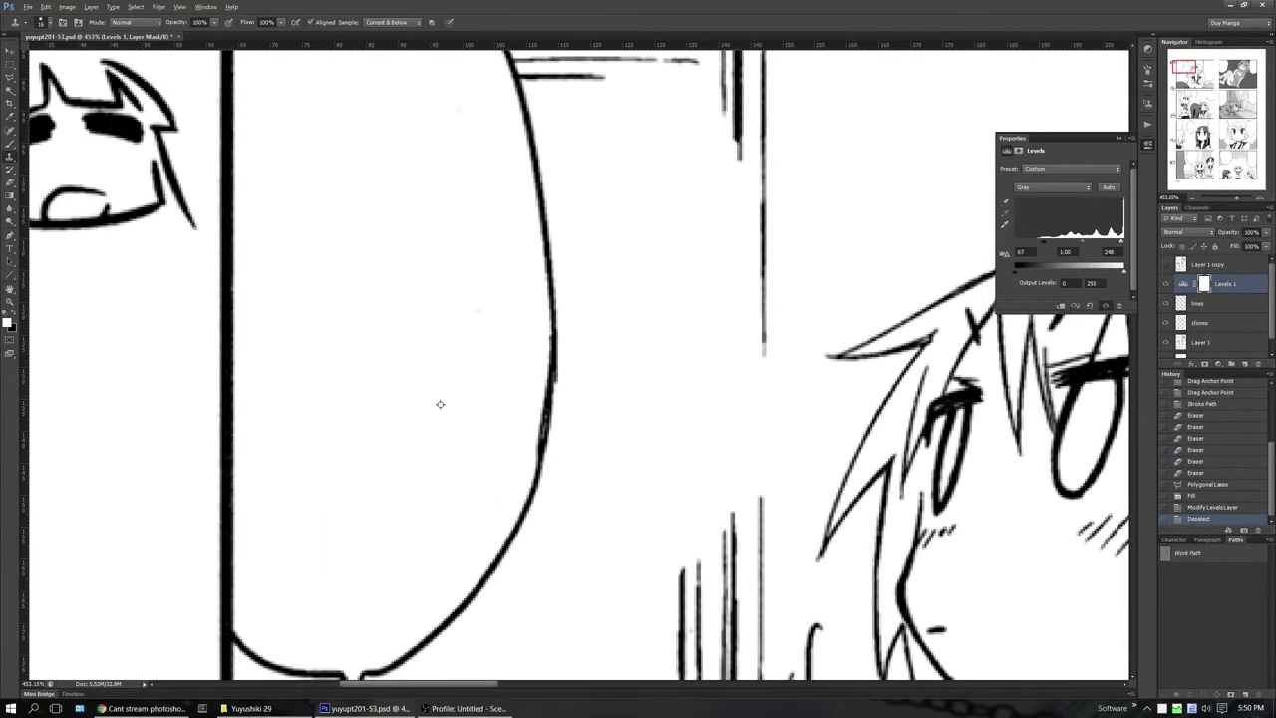
pyautogui.click(1214, 323)
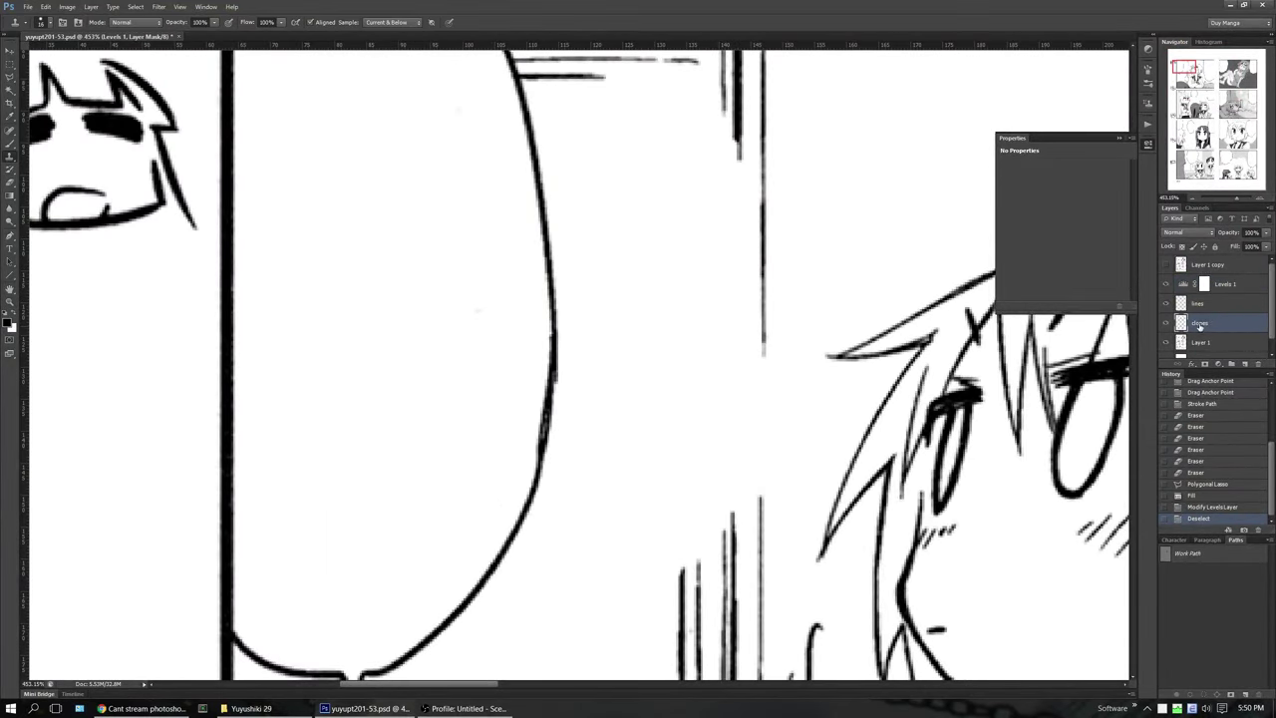
pyautogui.keyDown('alt'); pyautogui.click(384, 344); pyautogui.keyUp('alt')
pyautogui.click(477, 315)
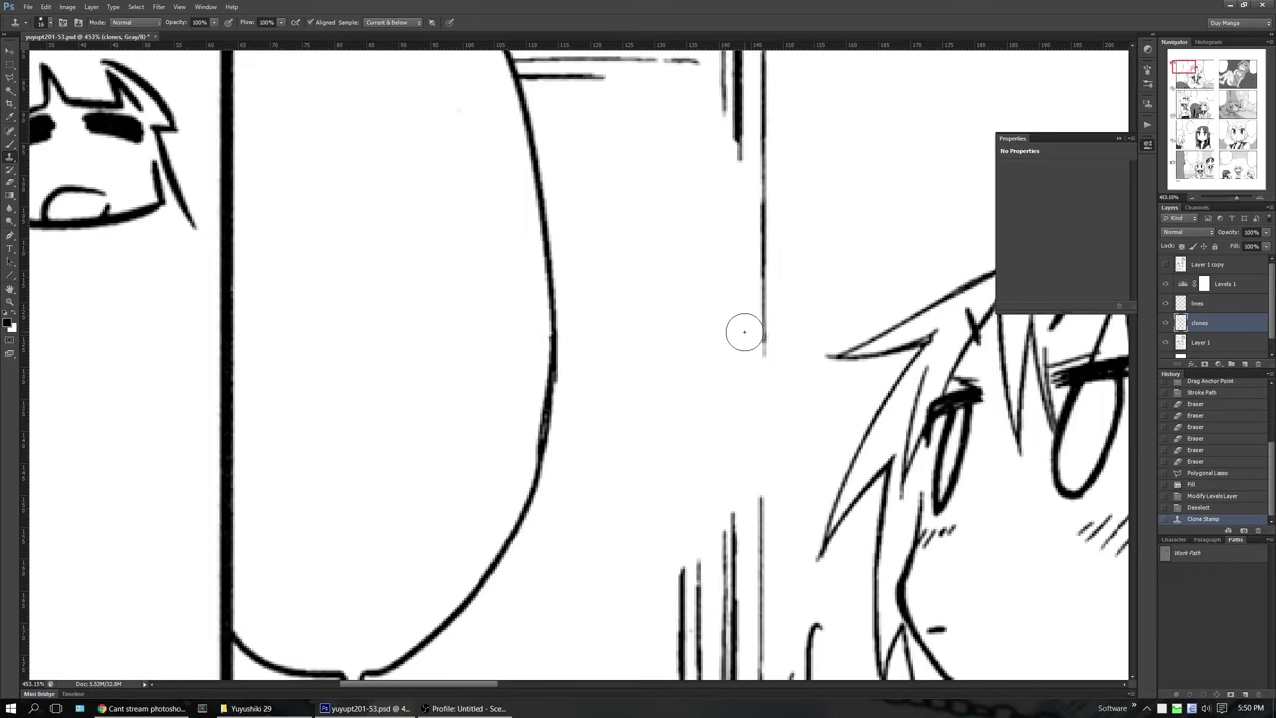
# Collapse the adjustment properties and examine the first panel's broken wall lines and speech bubble at 400% magnification
pyautogui.scroll(2, 837, 299)
pyautogui.scroll(-3, 843, 300)
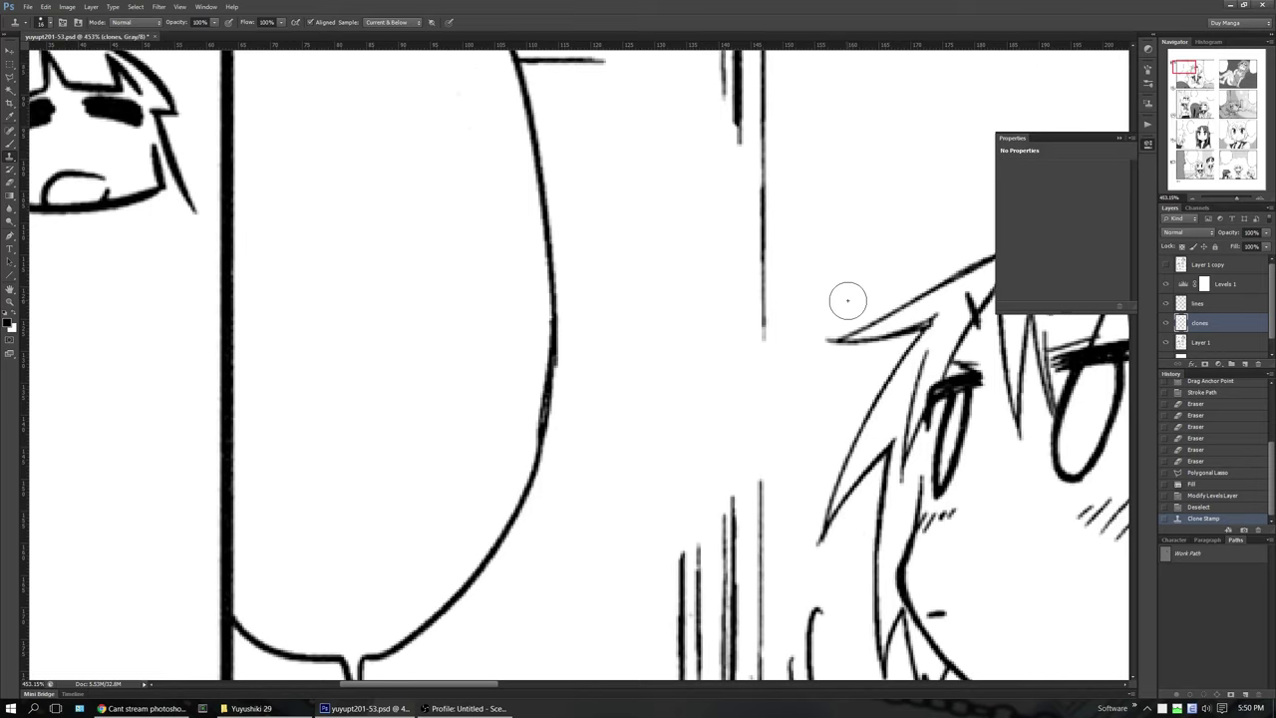
pyautogui.scroll(-2, 842, 339)
pyautogui.scroll(-2, 837, 376)
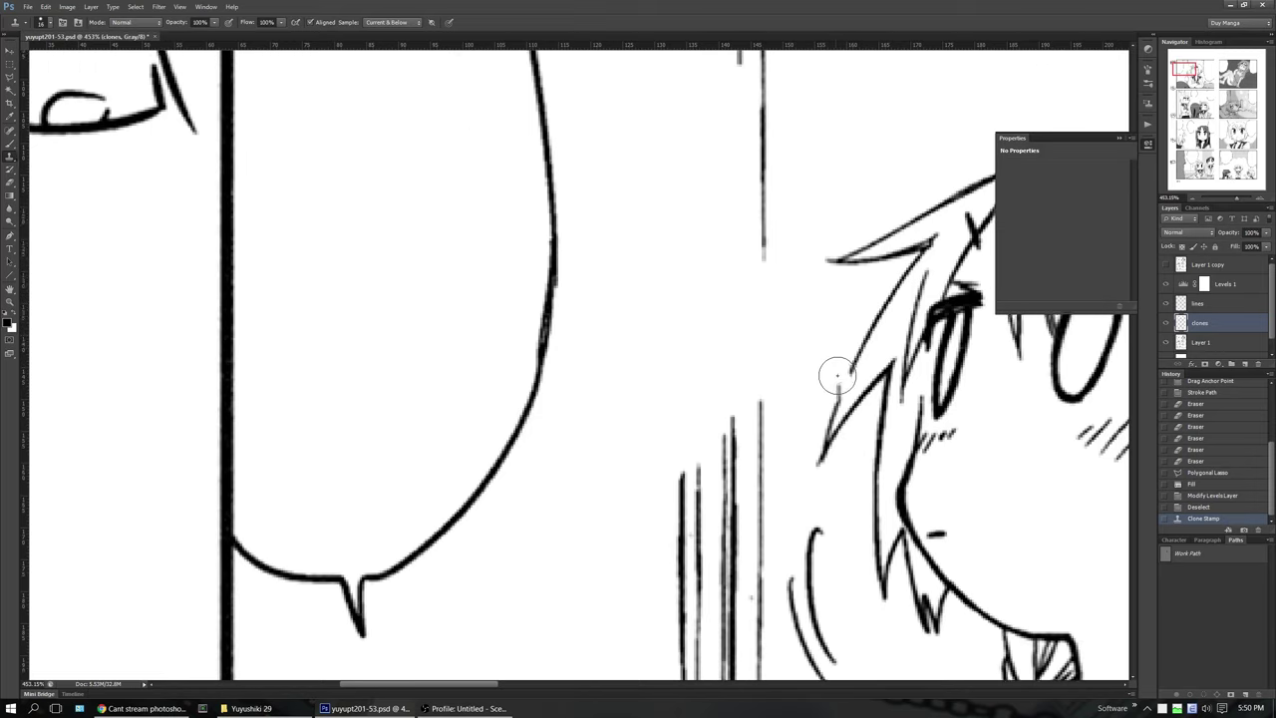
pyautogui.scroll(2, 838, 375)
pyautogui.click(1147, 146)
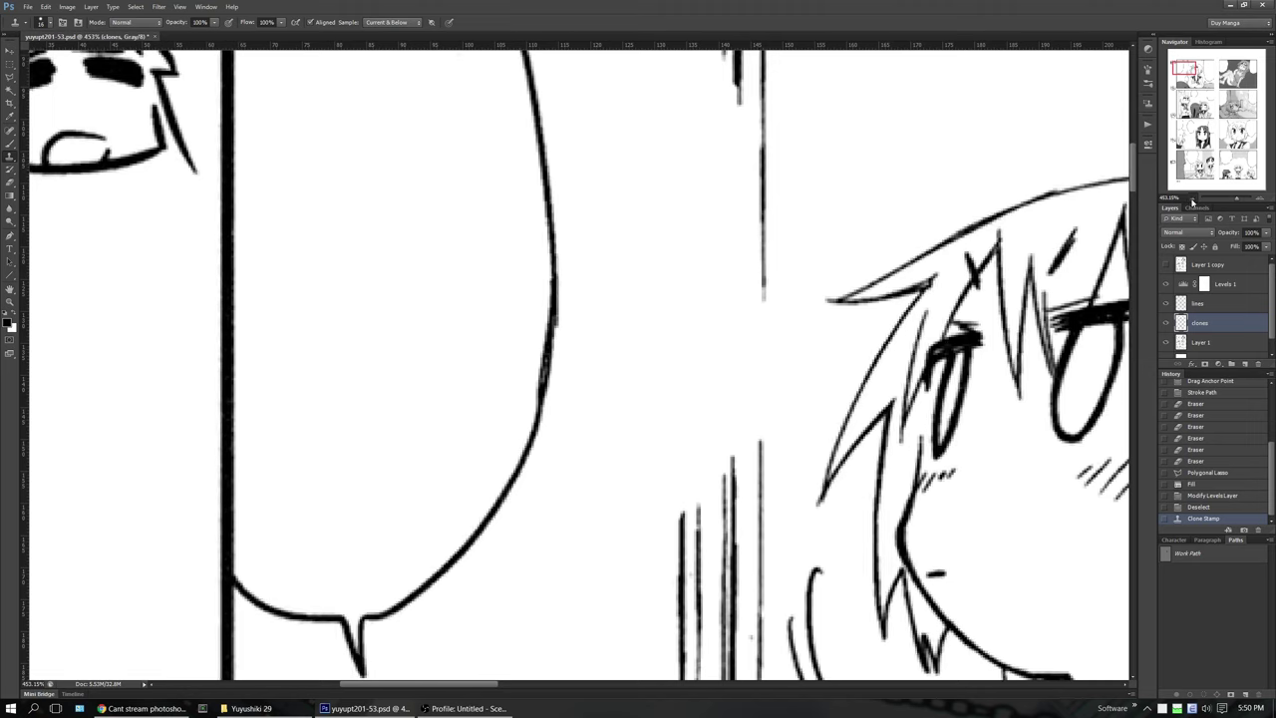
pyautogui.hotkey('ctrl', '-')
pyautogui.scroll(3, 937, 298)
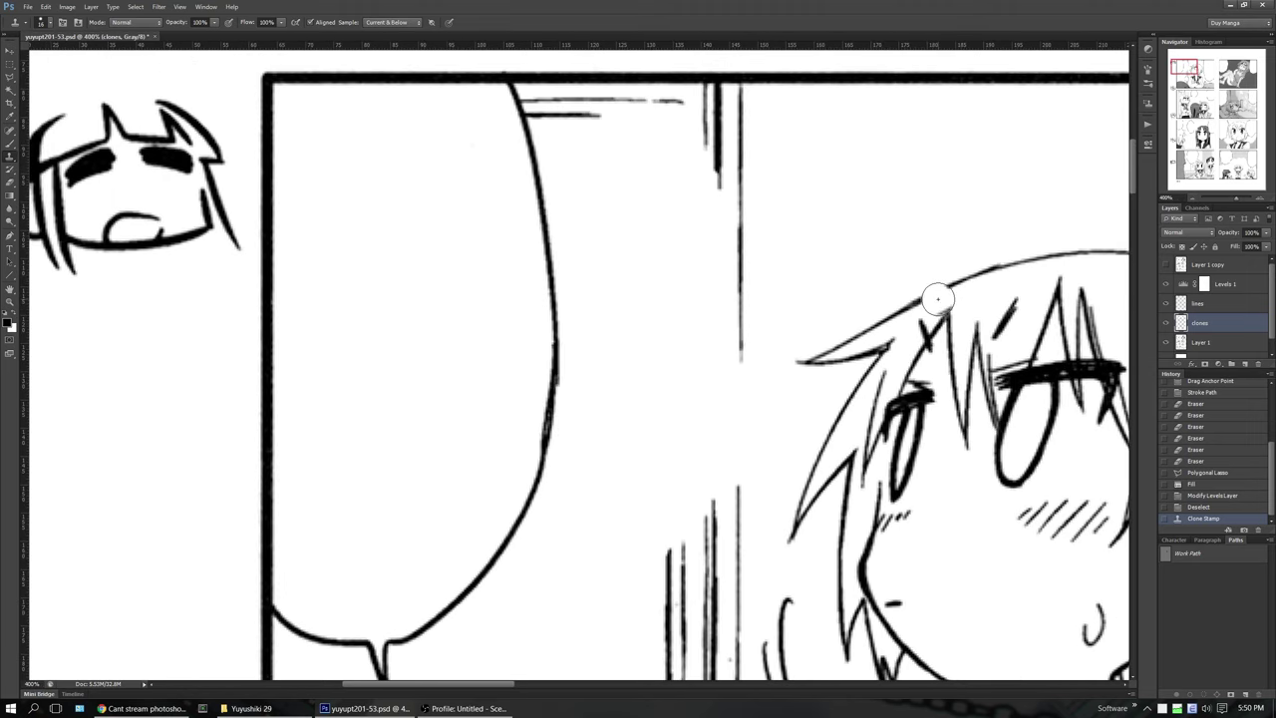
pyautogui.scroll(-2, 937, 298)
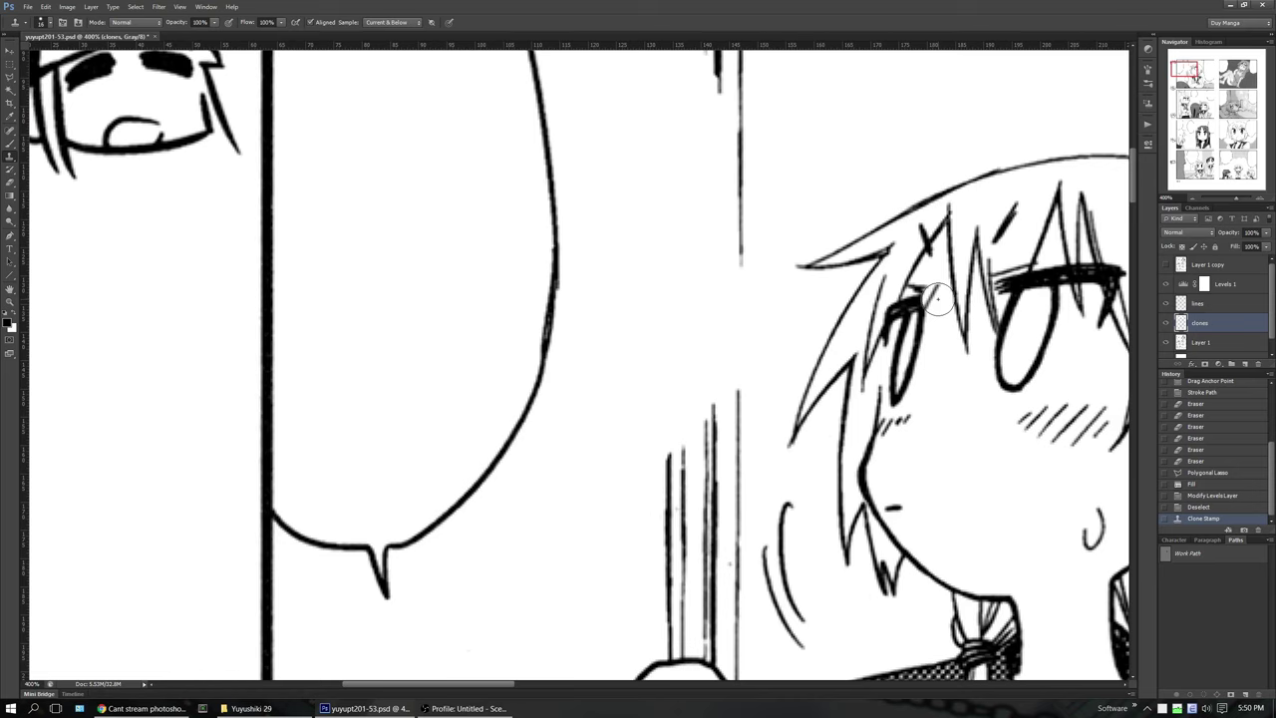
pyautogui.scroll(2, 936, 298)
pyautogui.click(913, 309)
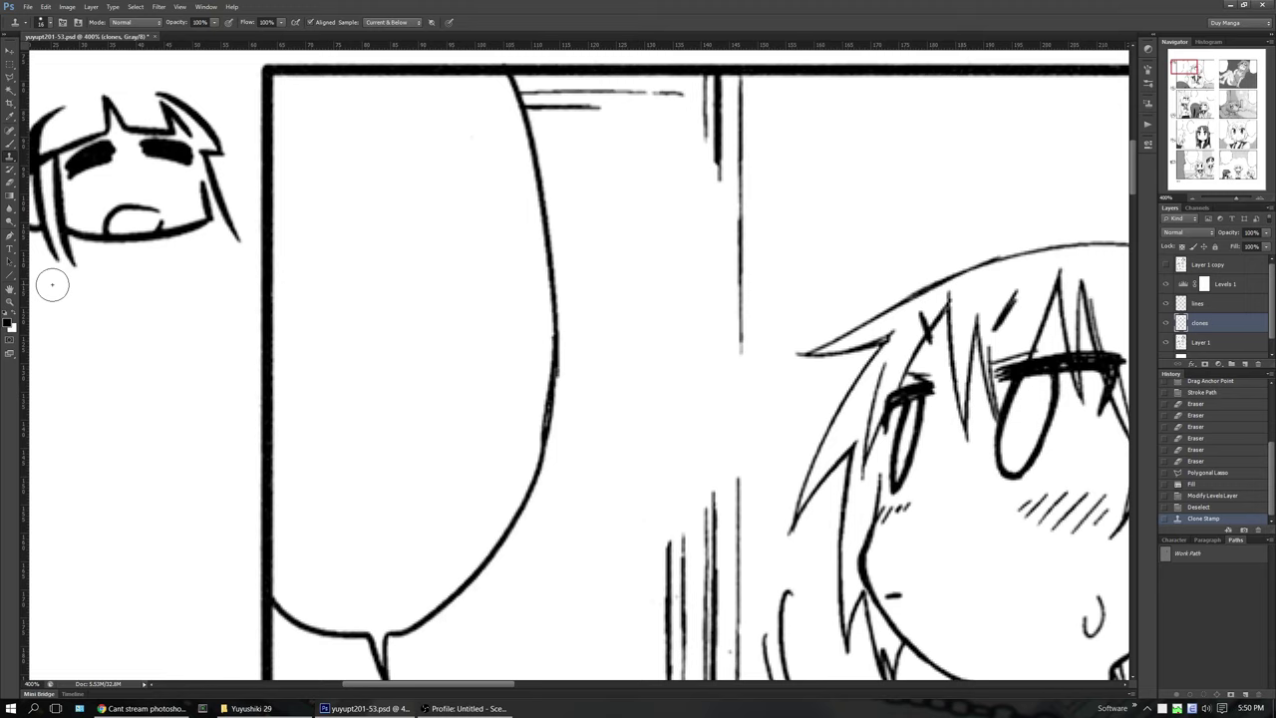
pyautogui.moveTo(26, 289); pyautogui.dragTo(12, 204)
# Extend the thin vertical wall line across its gap beside the girl's hair with the Clone Stamp on the clones layer
pyautogui.scroll(-4, 580, 363)
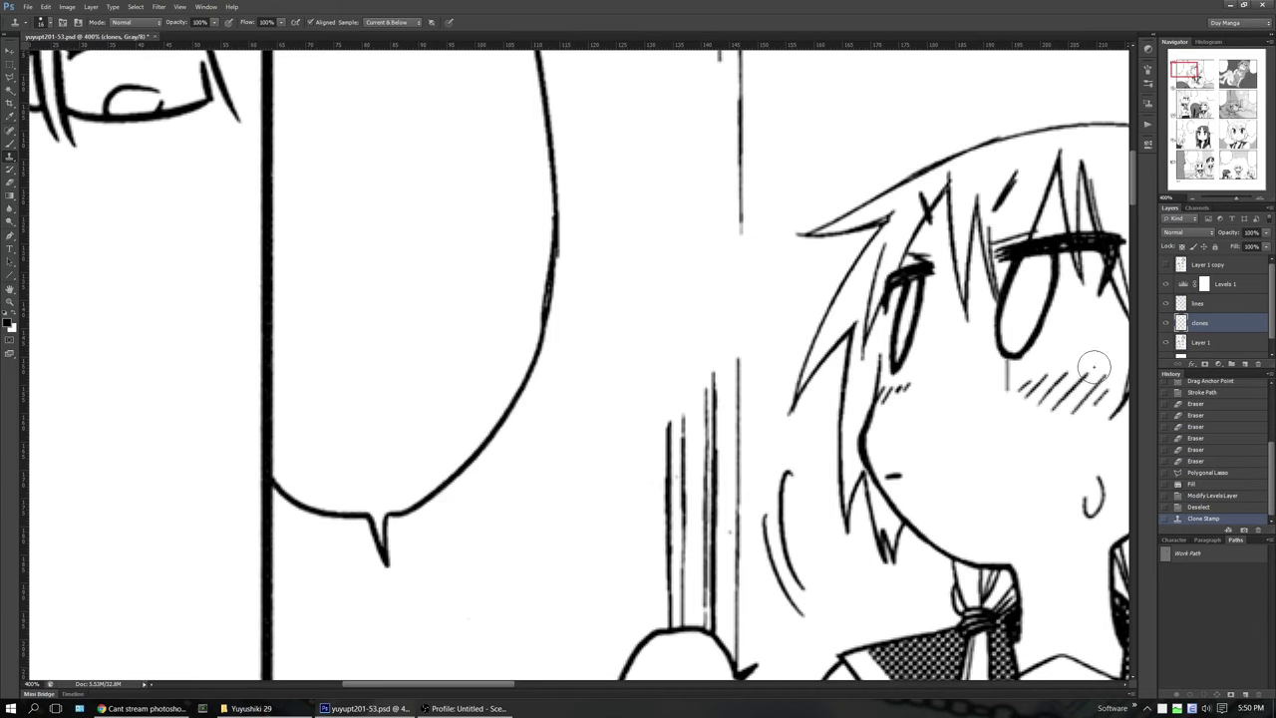
pyautogui.moveTo(737, 350); pyautogui.dragTo(739, 301)
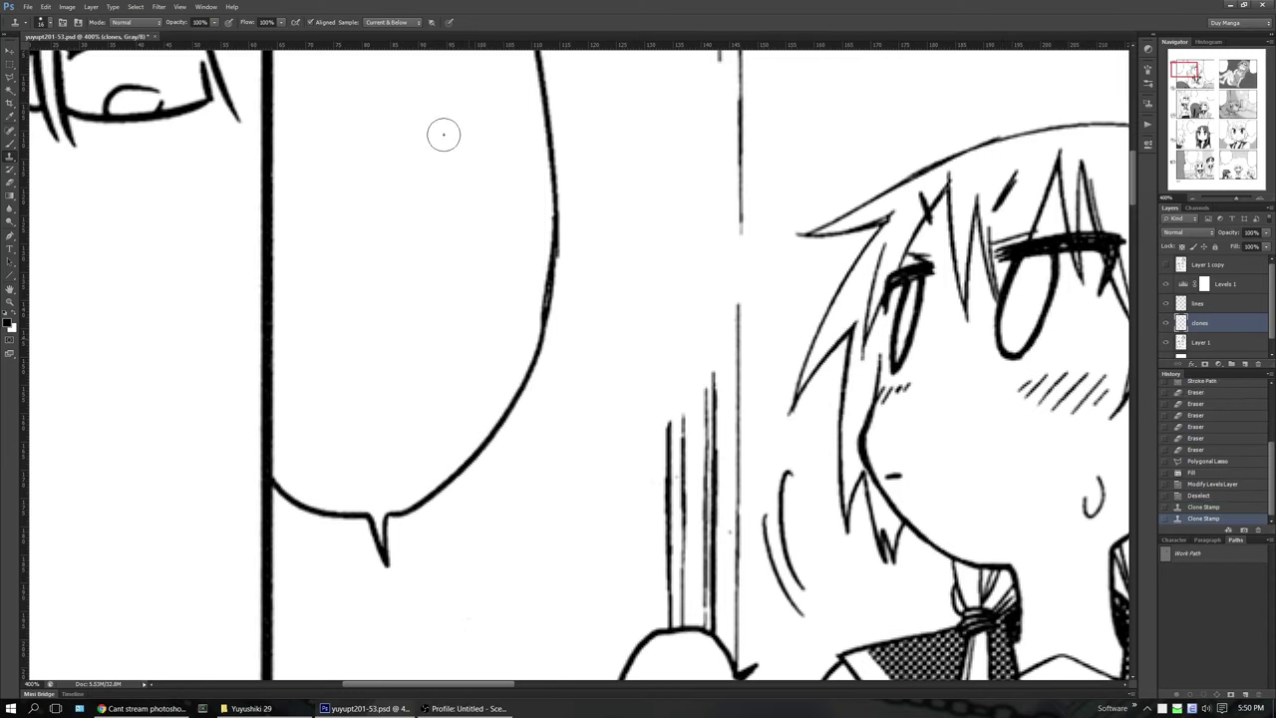
pyautogui.click(389, 22)
pyautogui.click(389, 40)
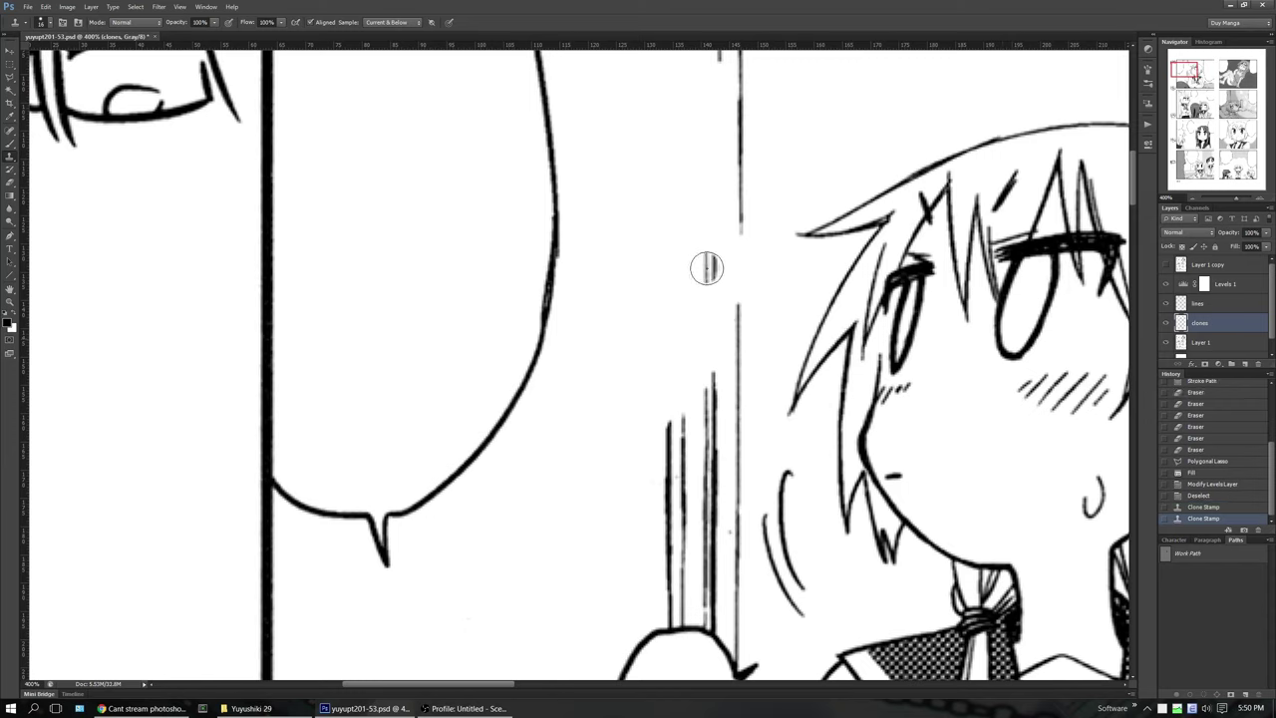
pyautogui.moveTo(740, 294); pyautogui.dragTo(740, 239)
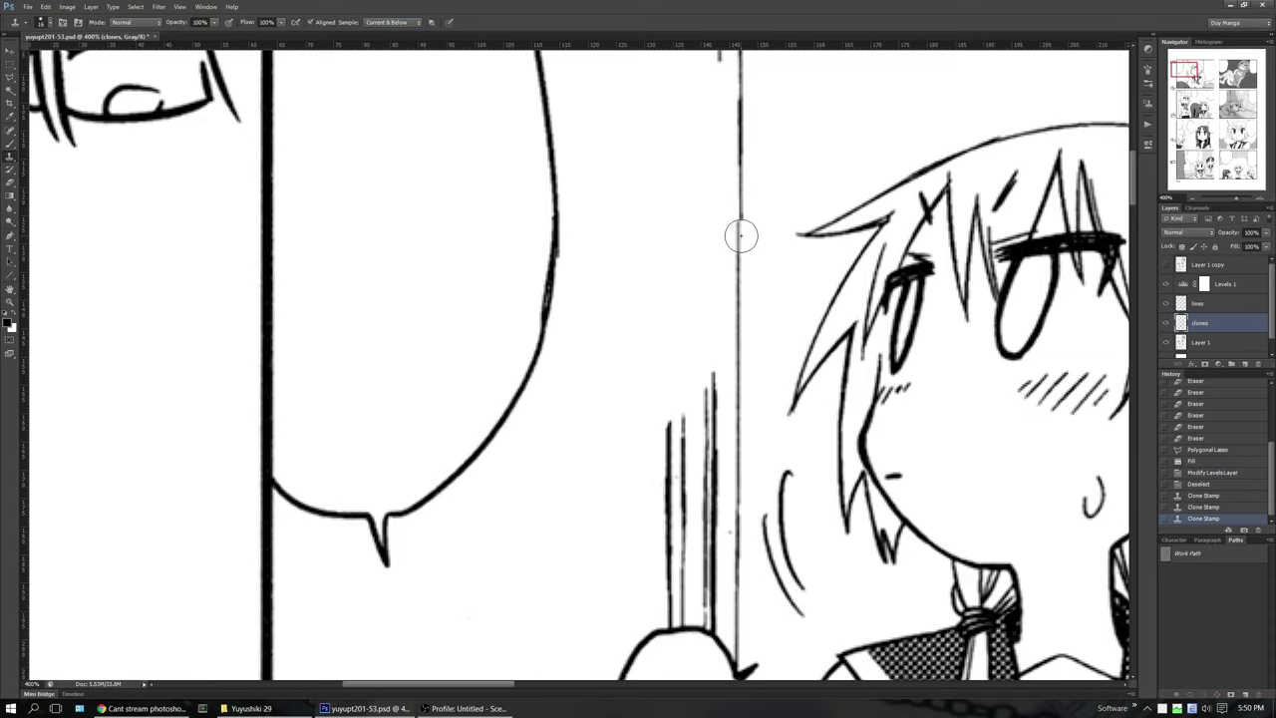
pyautogui.click(739, 236)
# Touch up the join of the cloned vertical wall line and the white area beside it with the Clone Stamp
pyautogui.scroll(2, 787, 489)
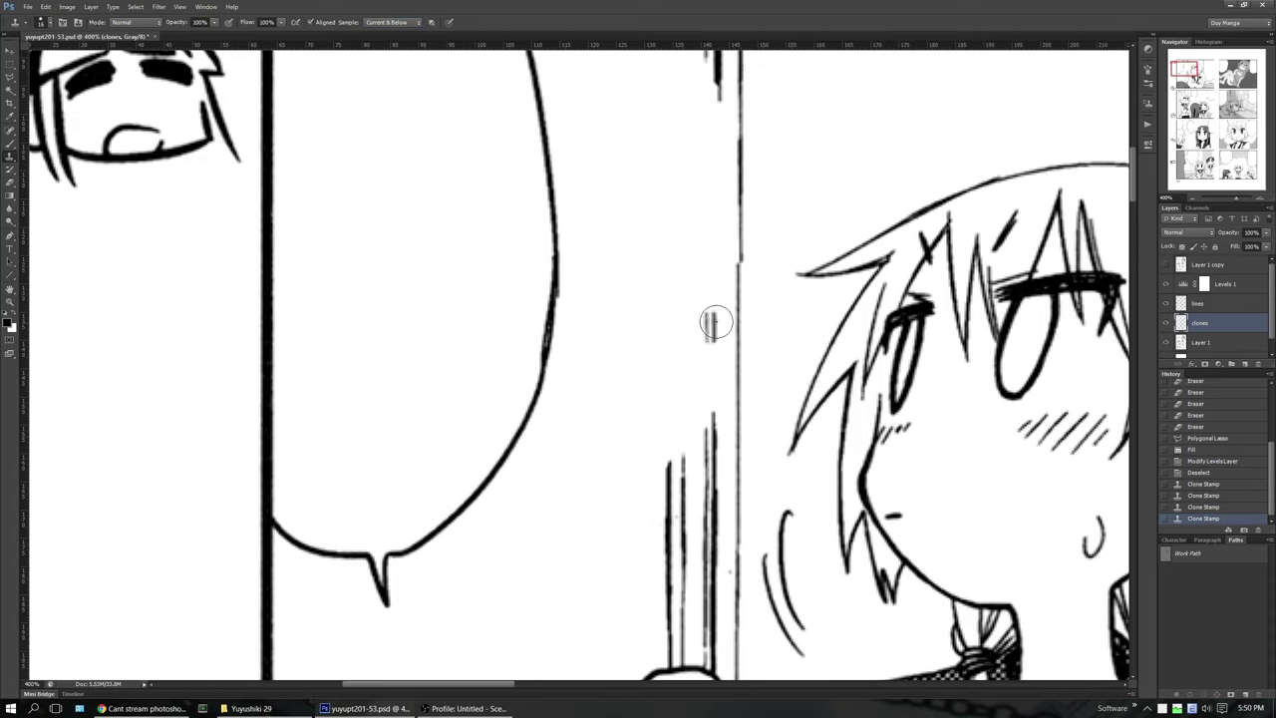
pyautogui.moveTo(725, 259); pyautogui.dragTo(716, 265)
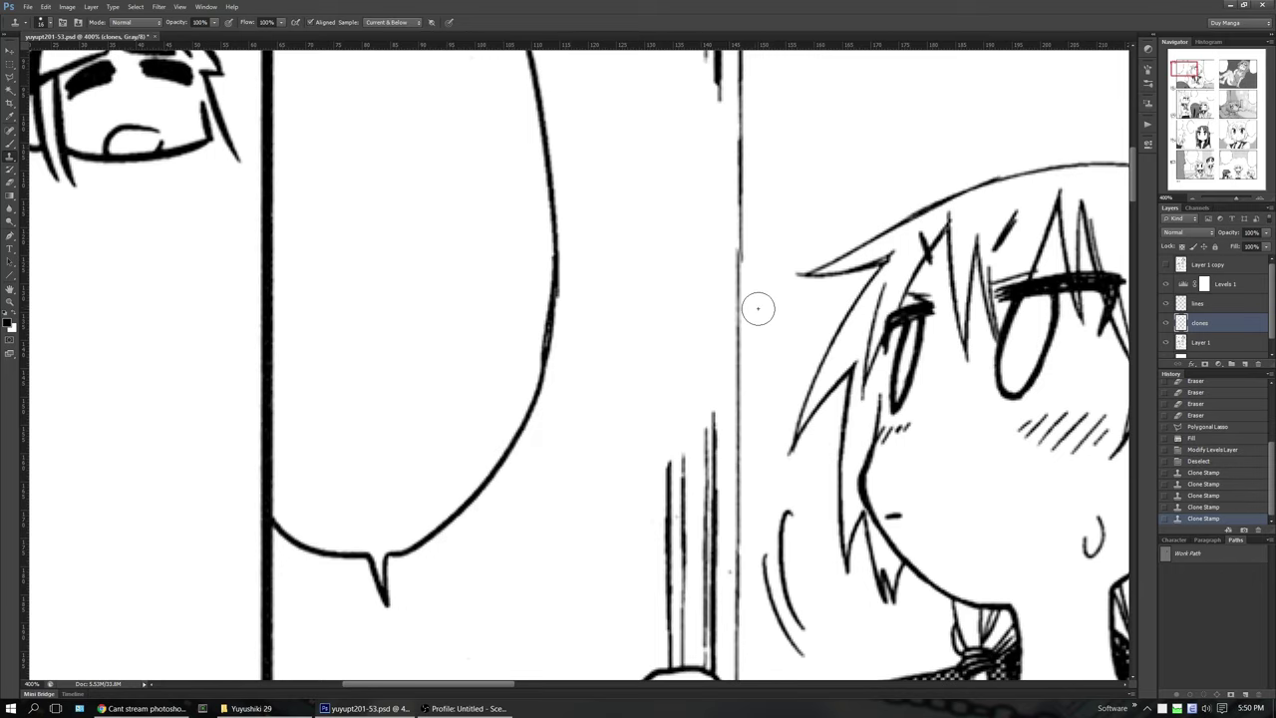
pyautogui.click(692, 308)
pyautogui.scroll(2, 738, 362)
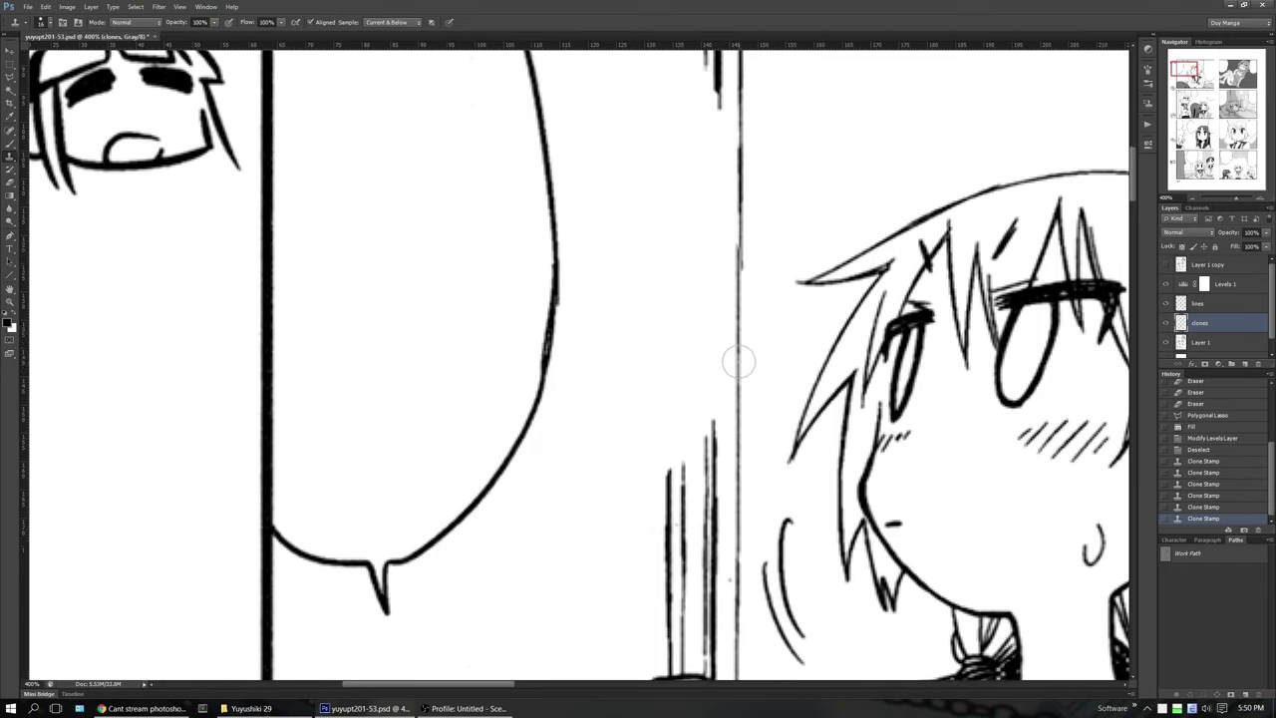
pyautogui.moveTo(724, 285); pyautogui.dragTo(728, 259)
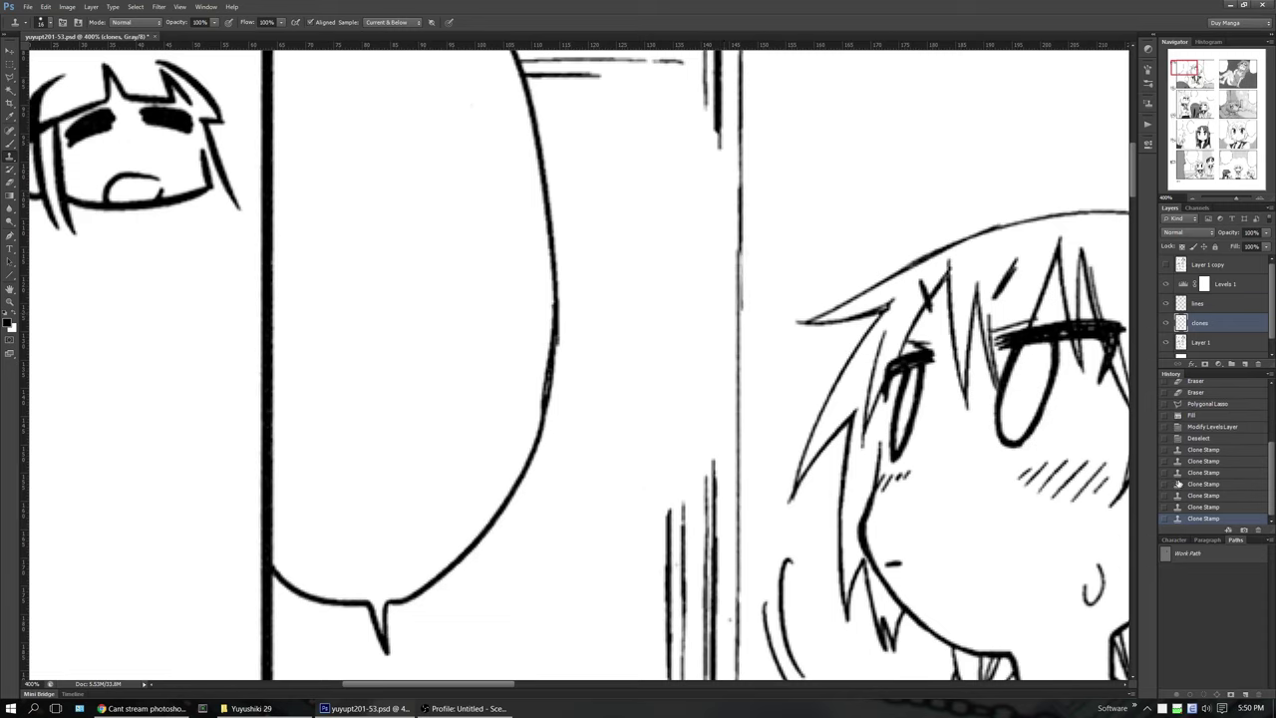